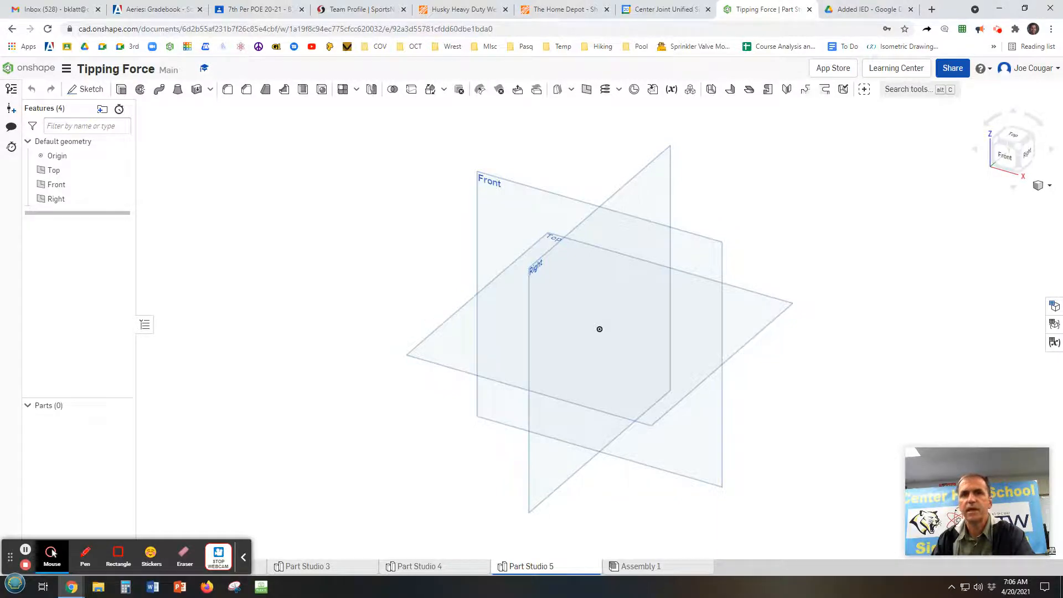
Bring up the yard art deer assignment document and look over its introduction and example deer, then return to the part studio
drag(1062, 41, 574, 1)
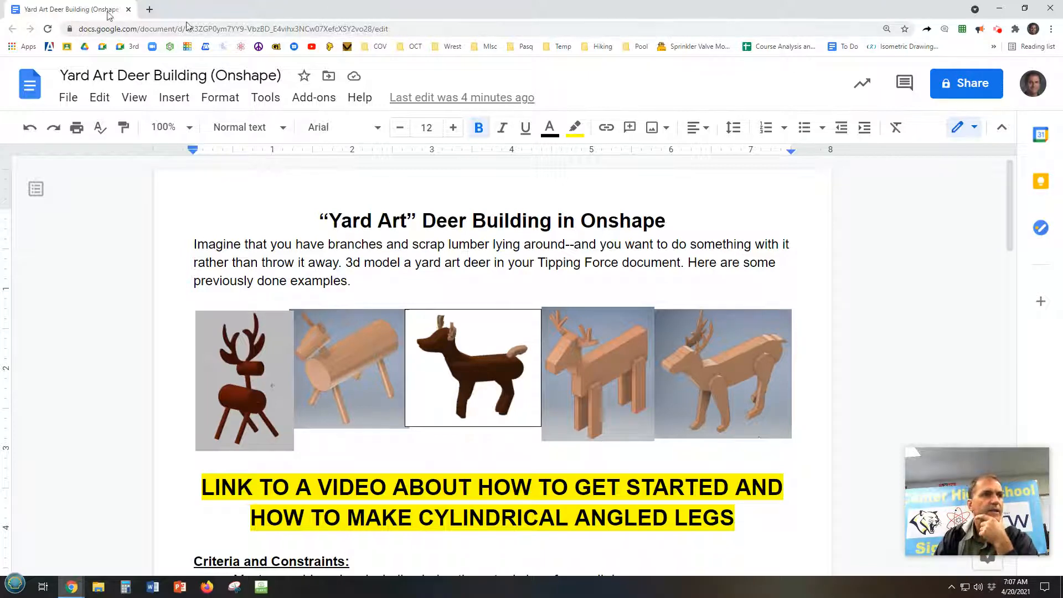
drag(107, 11, 1062, 3)
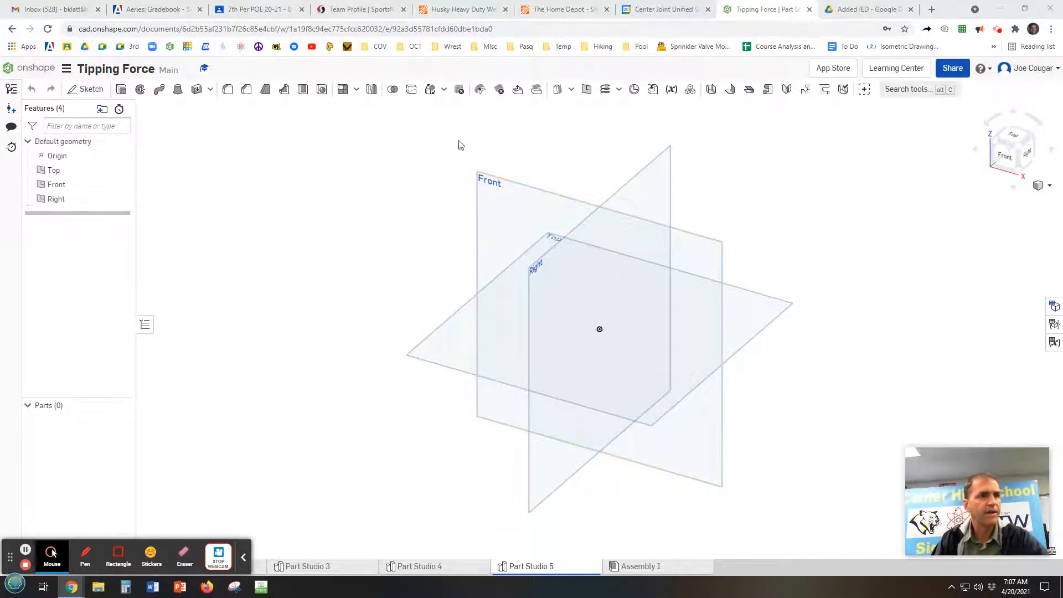
Sketch a circle about 2.37 in in diameter centred on the origin of the Front plane and finish the sketch
right_click(516, 190)
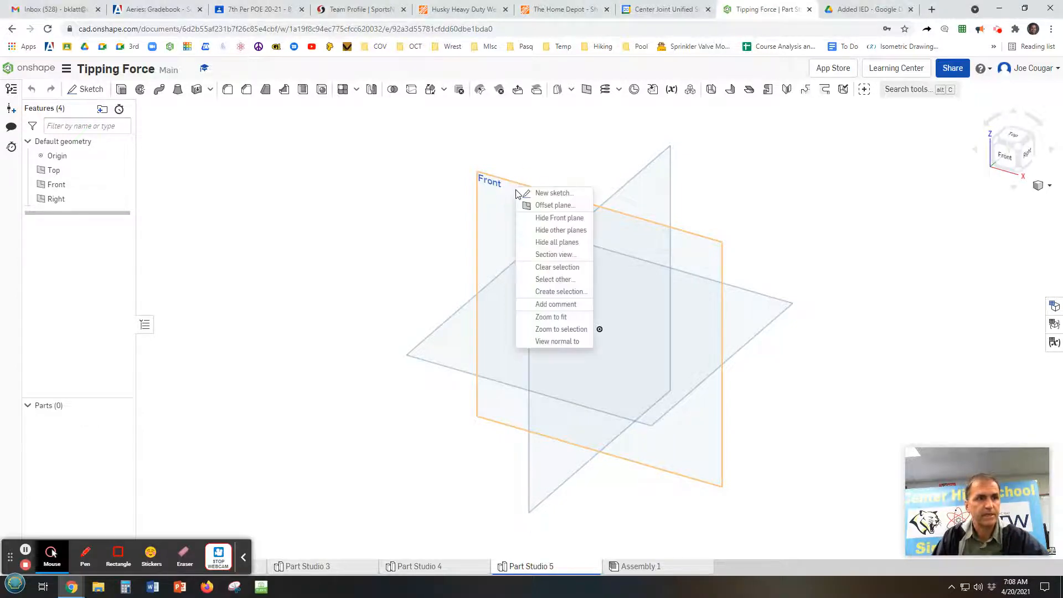
click(543, 194)
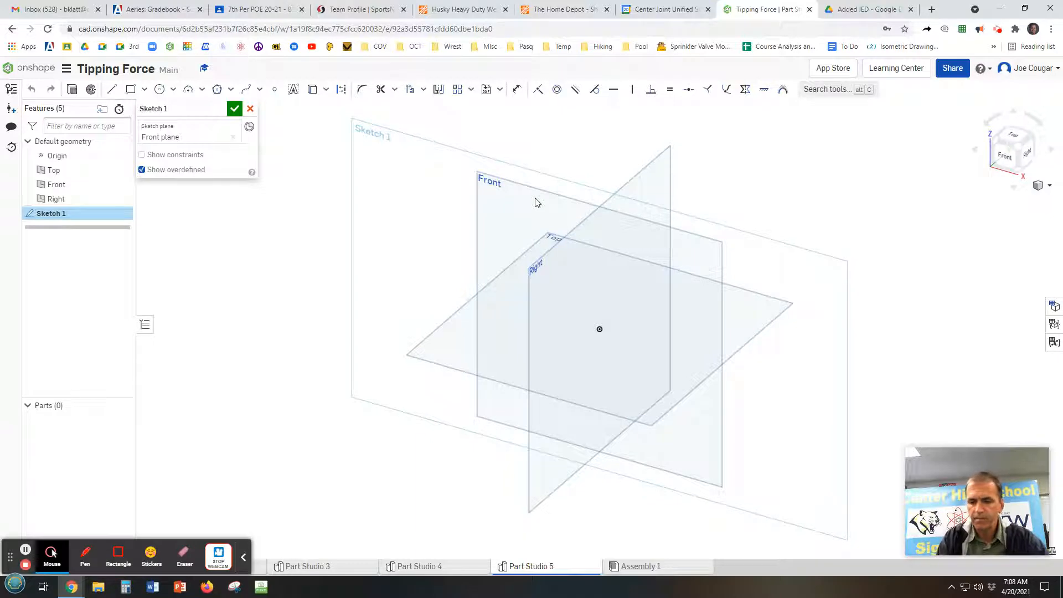
key(n)
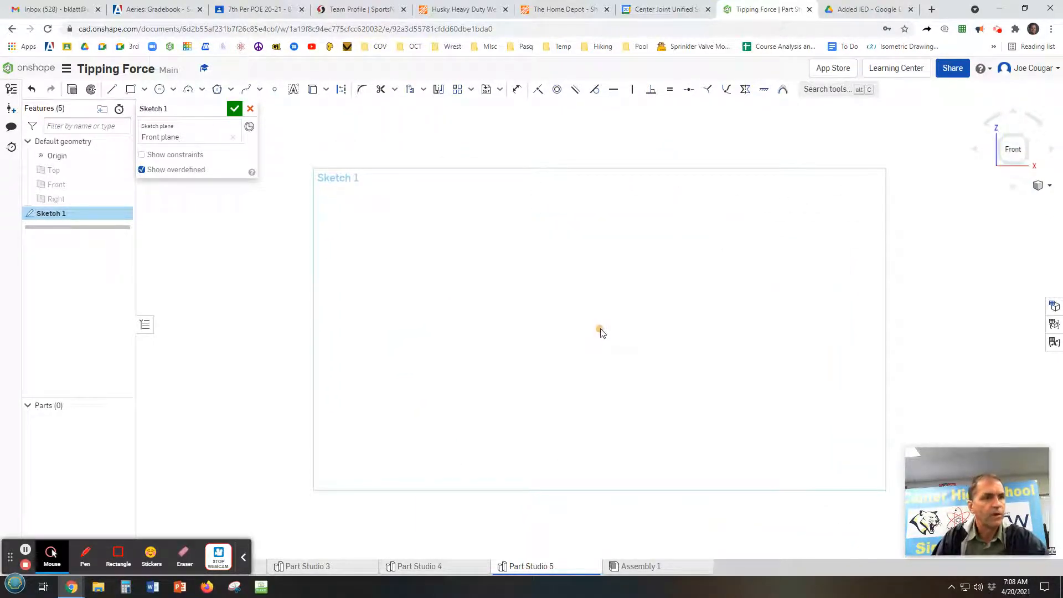
click(159, 89)
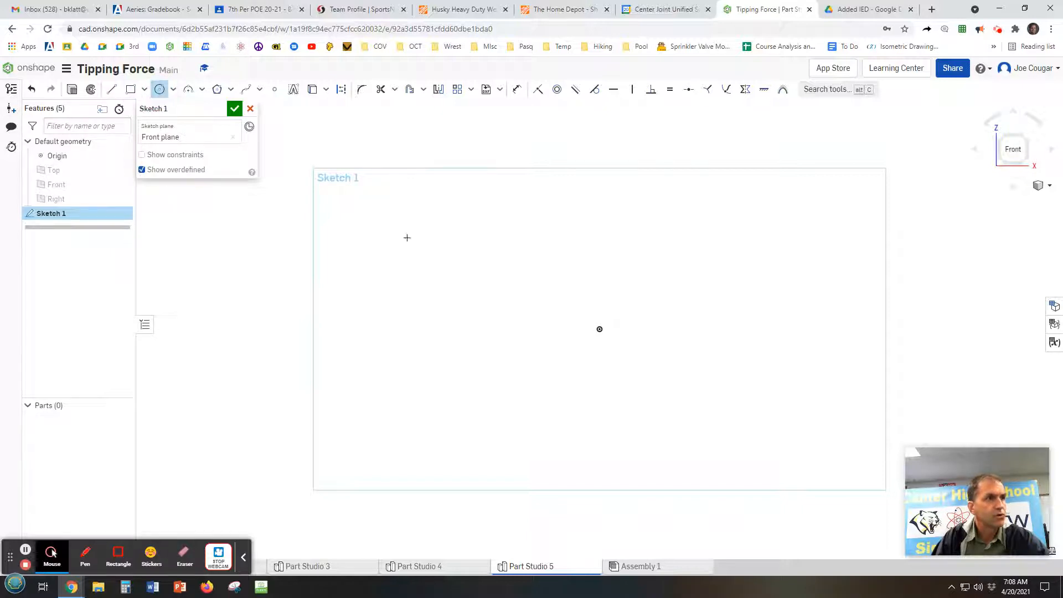
click(599, 329)
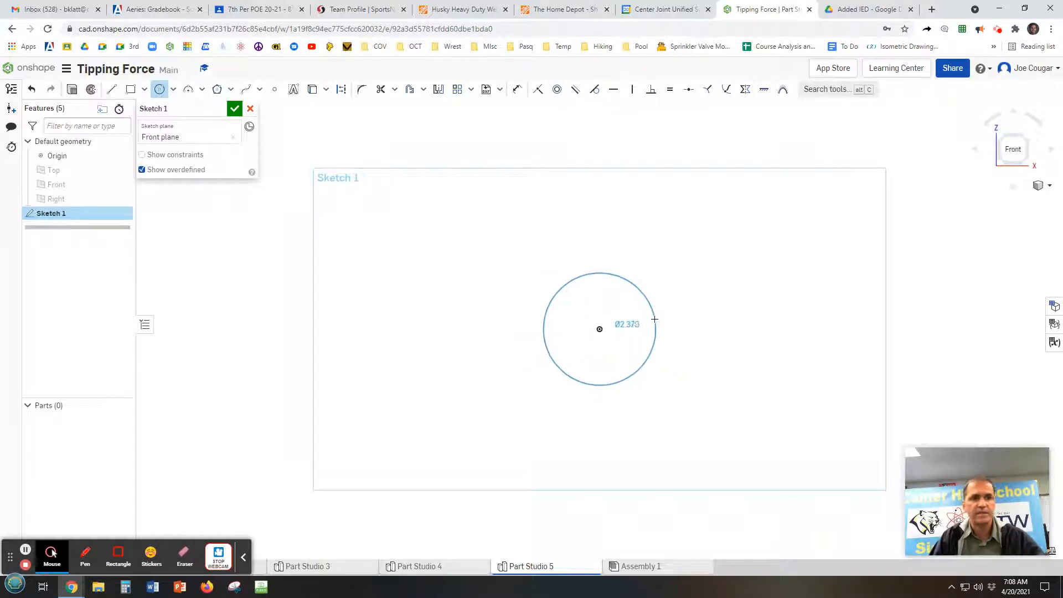
click(654, 319)
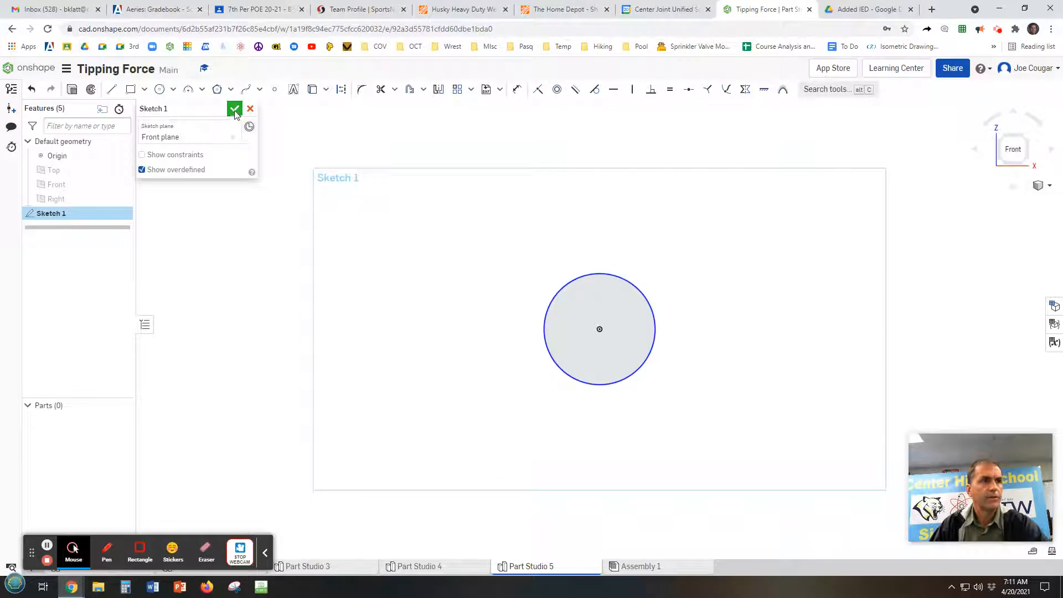
click(236, 109)
mouse_move(677, 260)
right_down()
mouse_move(643, 260)
mouse_move(653, 282)
right_up()
click(86, 90)
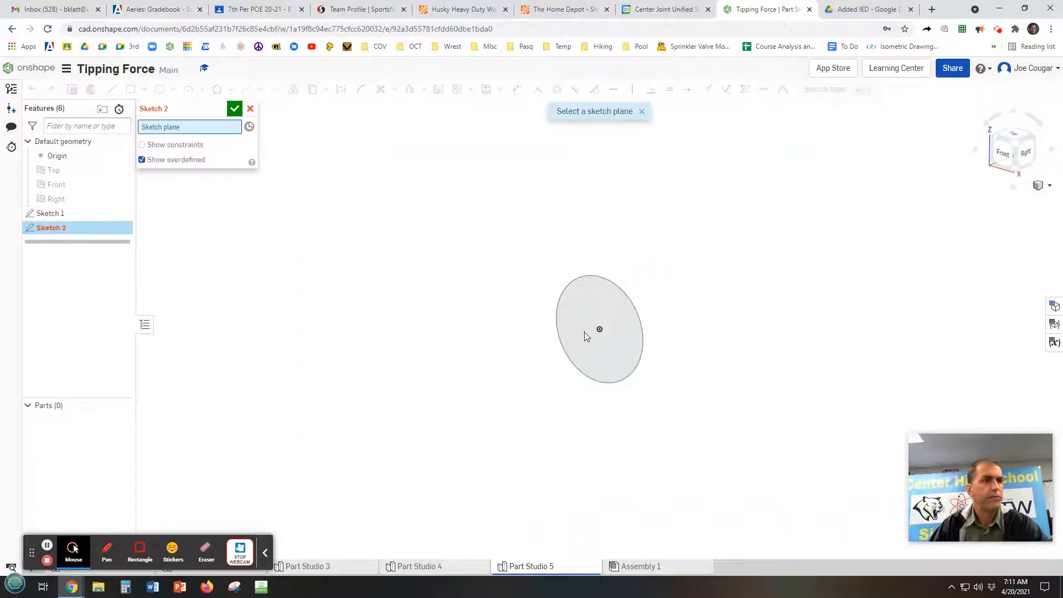
click(592, 353)
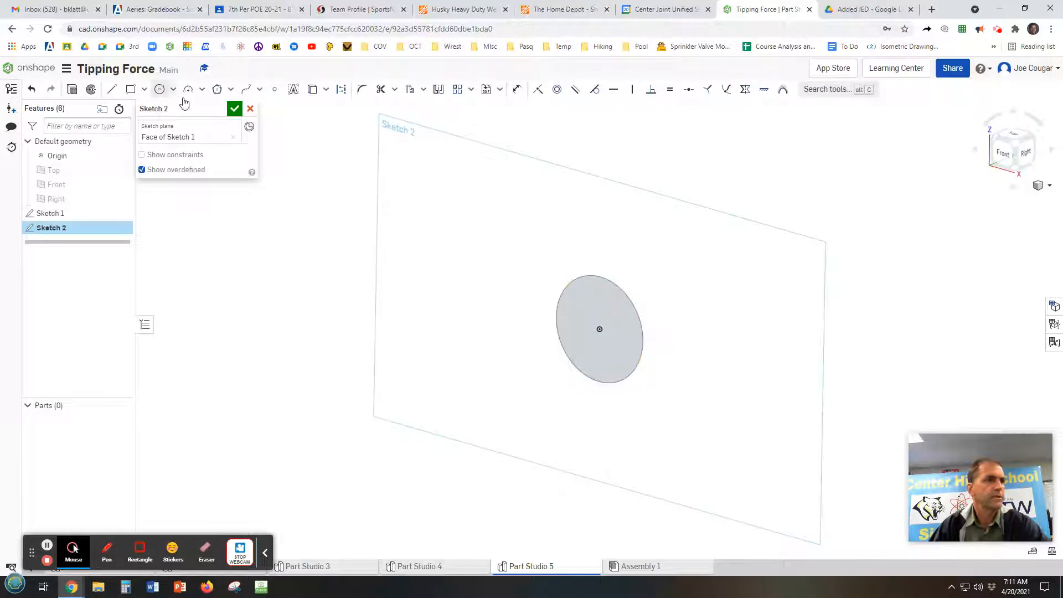
click(250, 109)
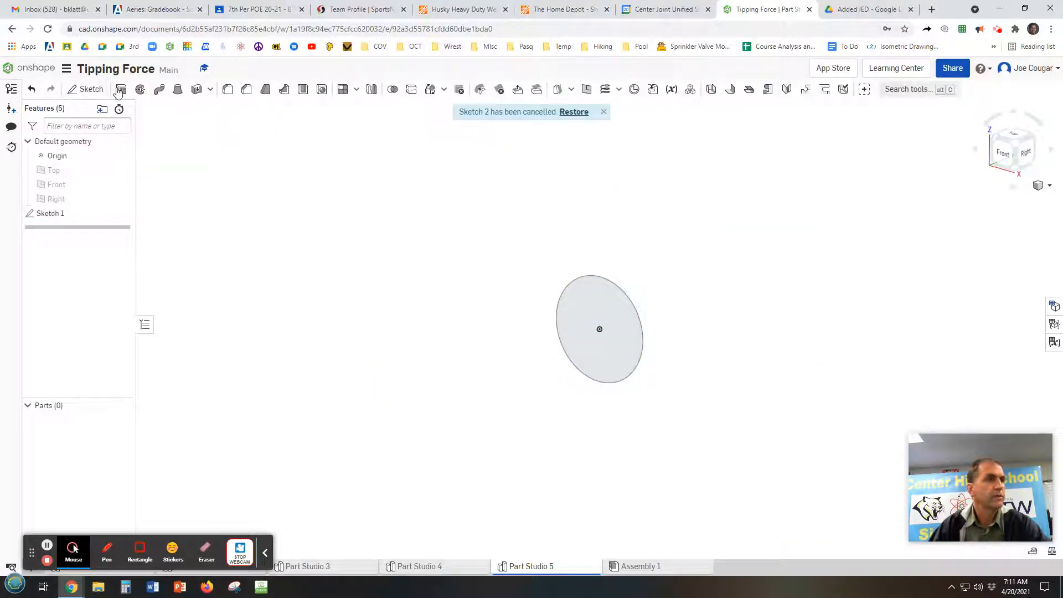
Extrude the circle as a new solid to a blind depth of about 6.75 in to form the deer's cylindrical body
click(120, 90)
click(619, 351)
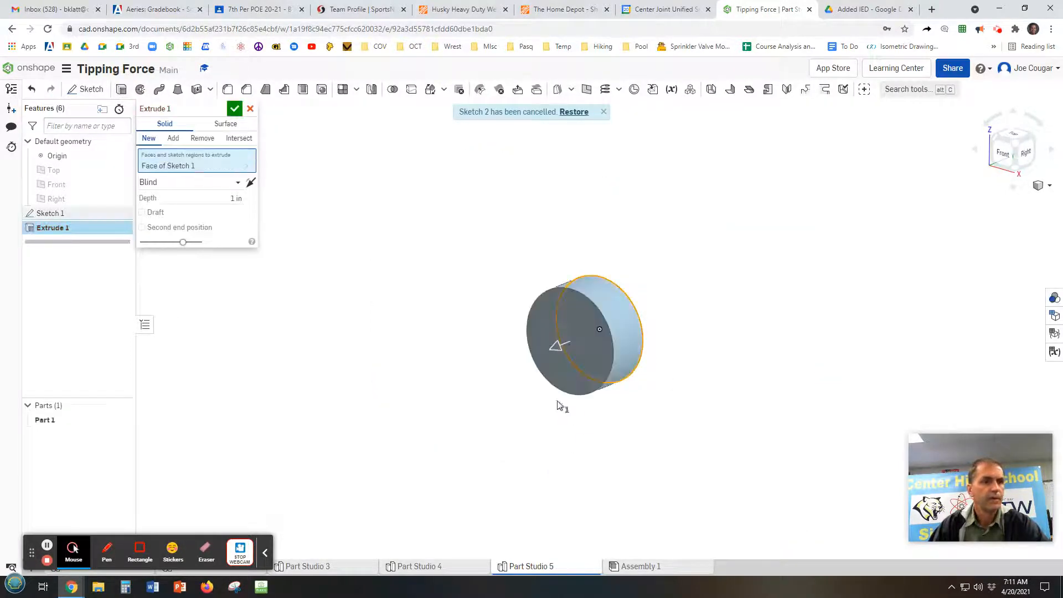
drag(557, 353, 368, 383)
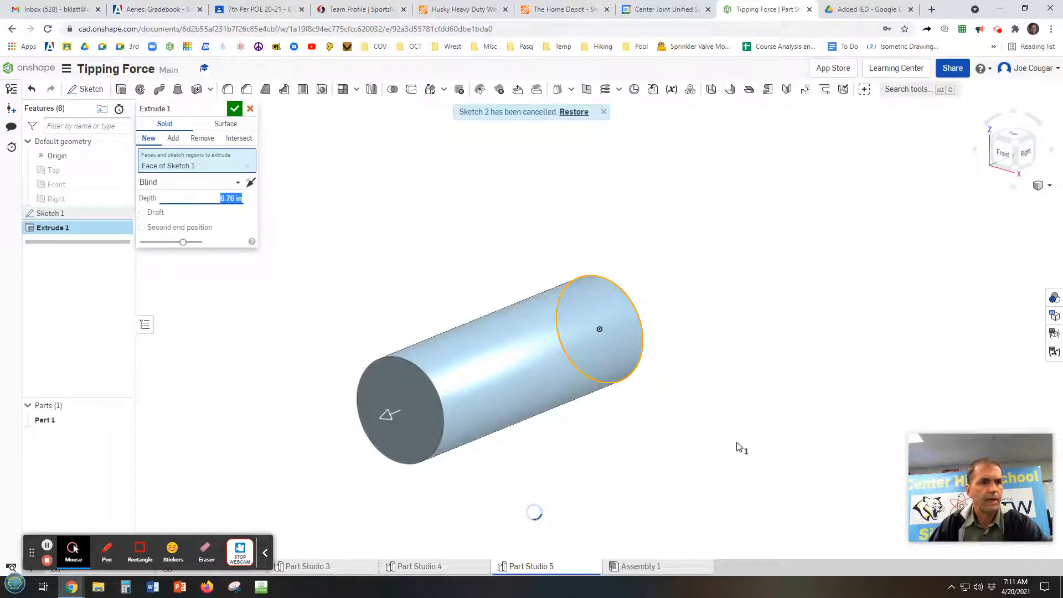
right_drag(778, 421, 838, 327)
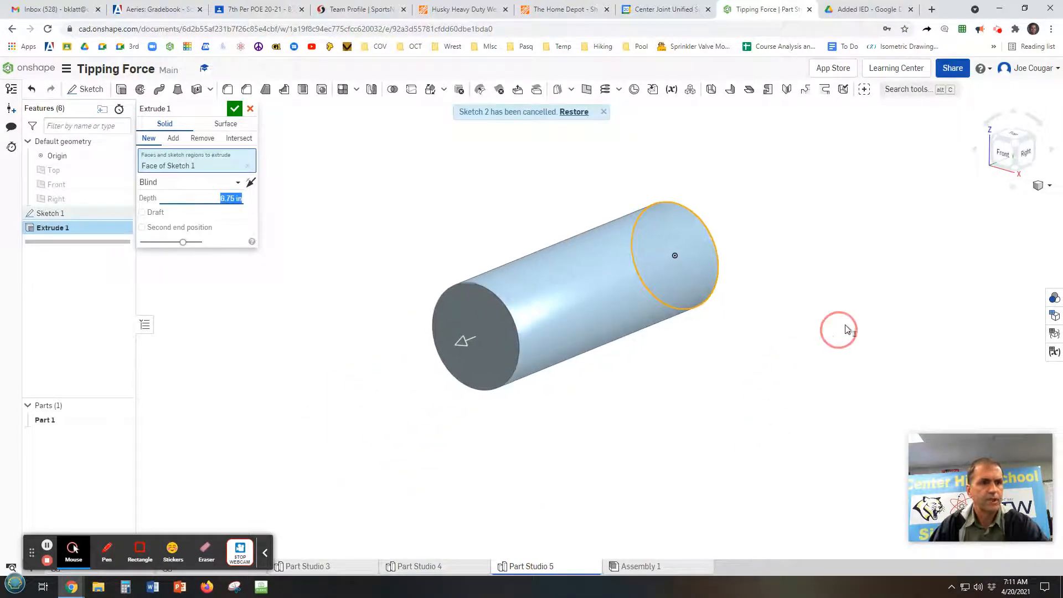
click(235, 108)
mouse_move(730, 414)
right_down()
mouse_move(740, 398)
mouse_move(742, 411)
right_up()
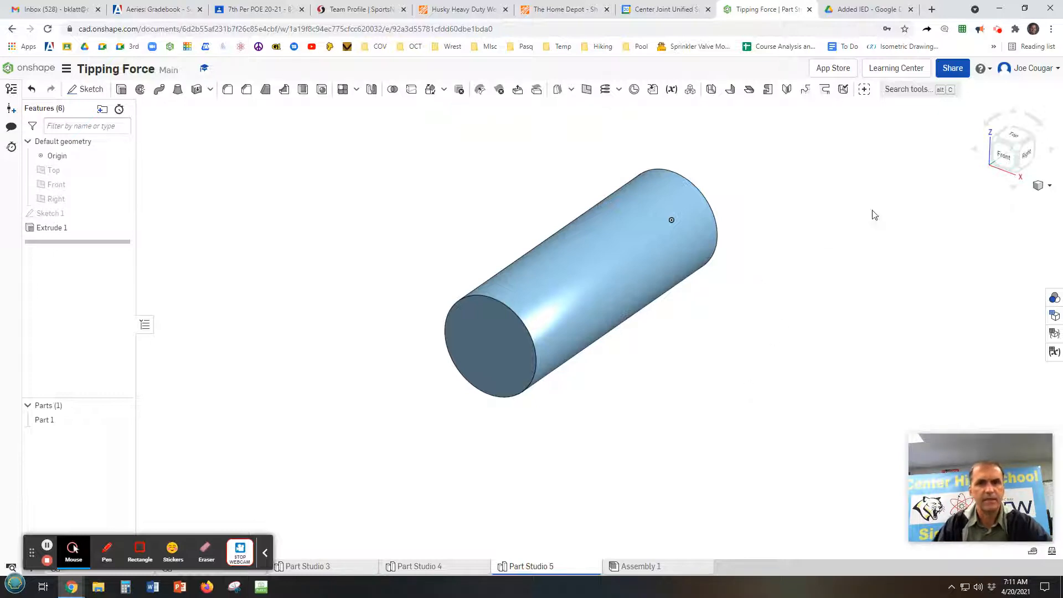
click(1006, 160)
scroll(880, 299, down, 3)
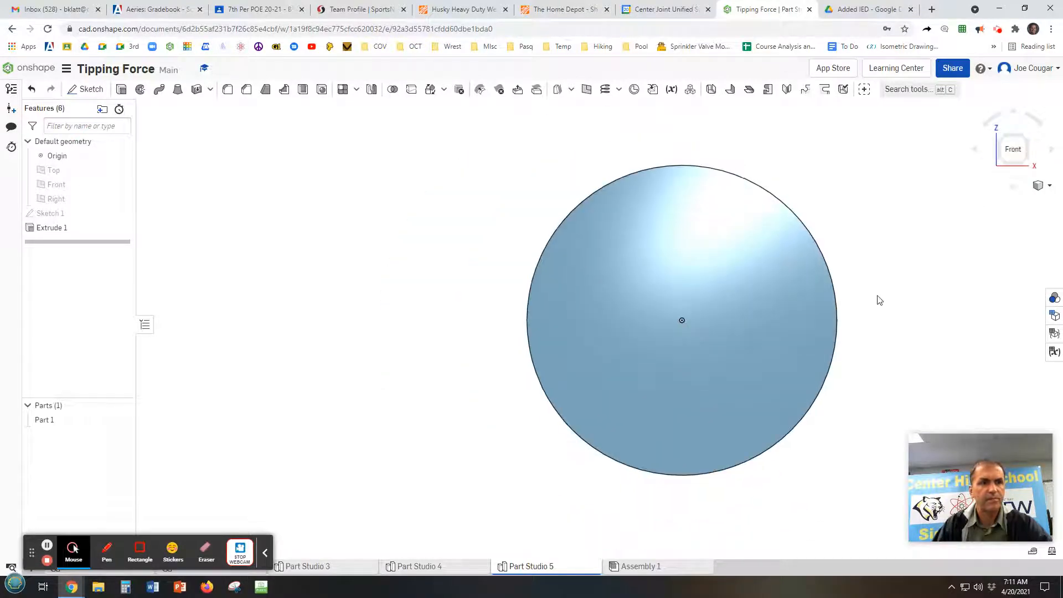
middle_drag(895, 303, 751, 308)
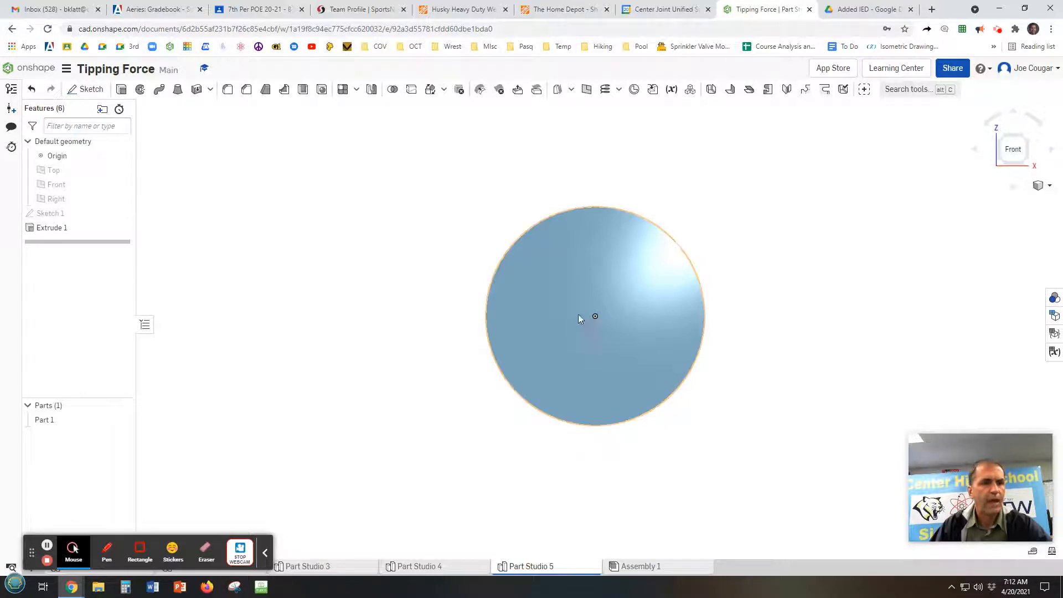
right_drag(778, 330, 515, 363)
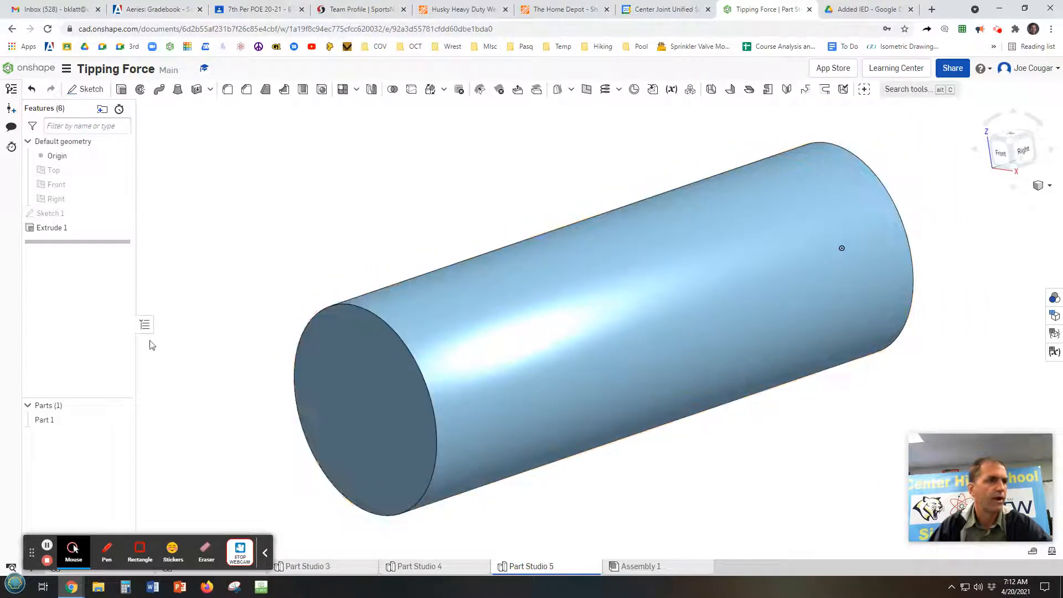
On the Top plane, sketch a line about 2.25 in long from the origin along the cylinder's axis, extending beyond its end, and finish the sketch
right_click(44, 173)
click(74, 189)
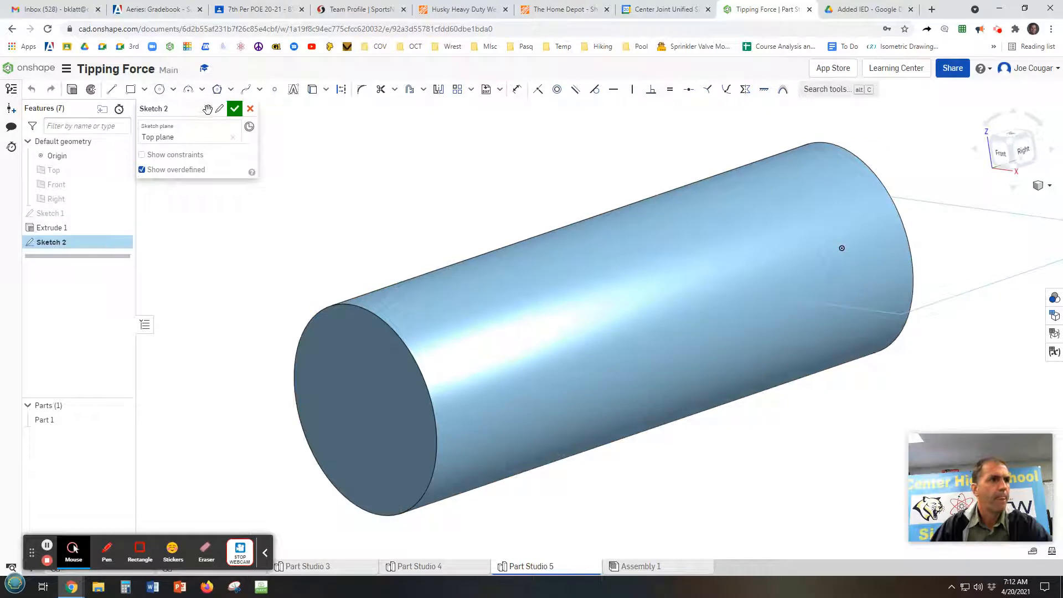
click(1011, 132)
click(757, 247)
middle_drag(757, 247, 775, 473)
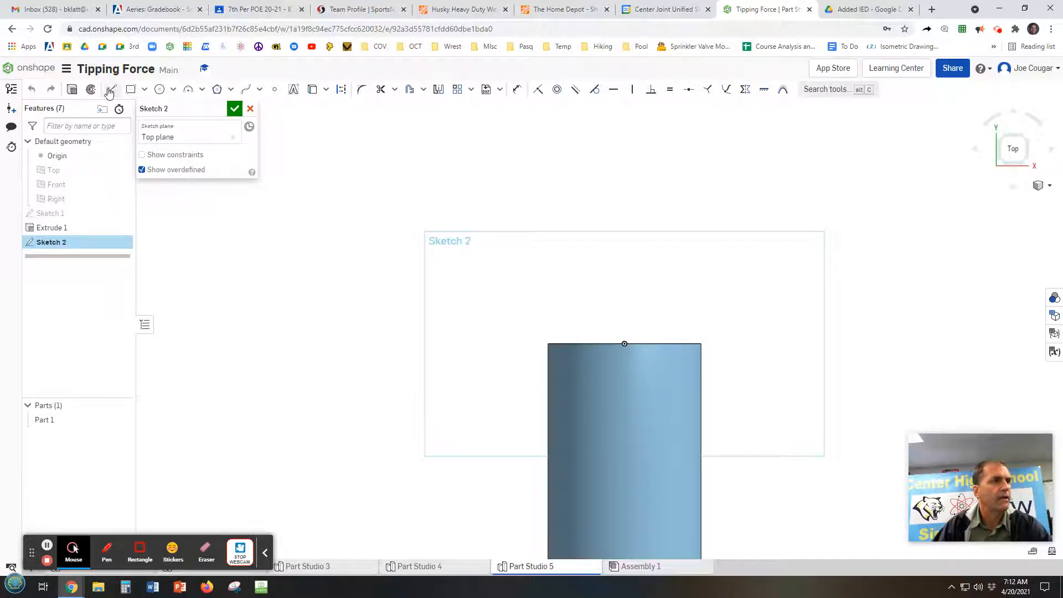
click(111, 89)
click(624, 344)
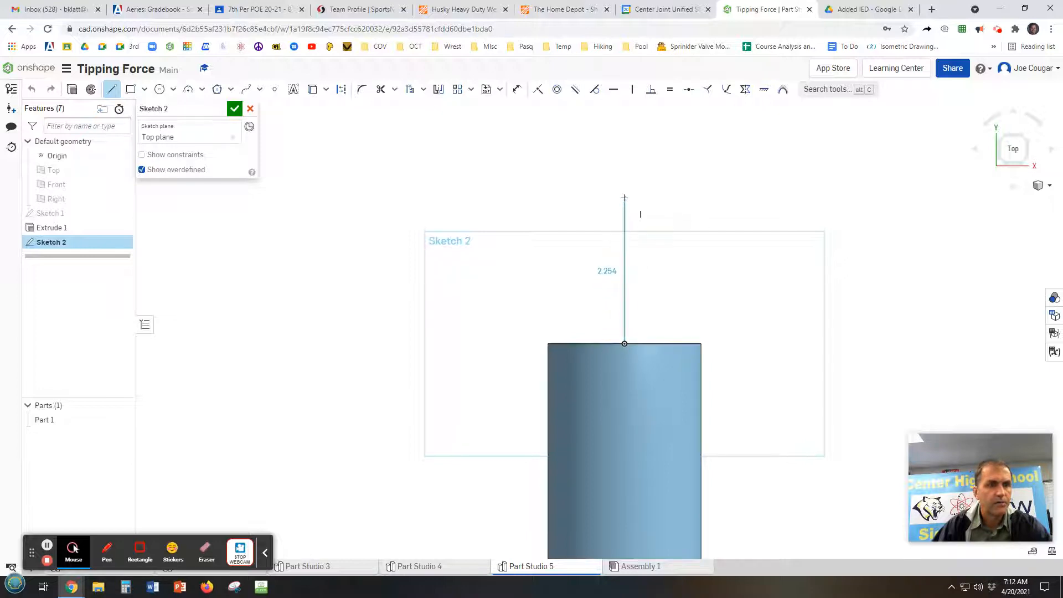
click(624, 197)
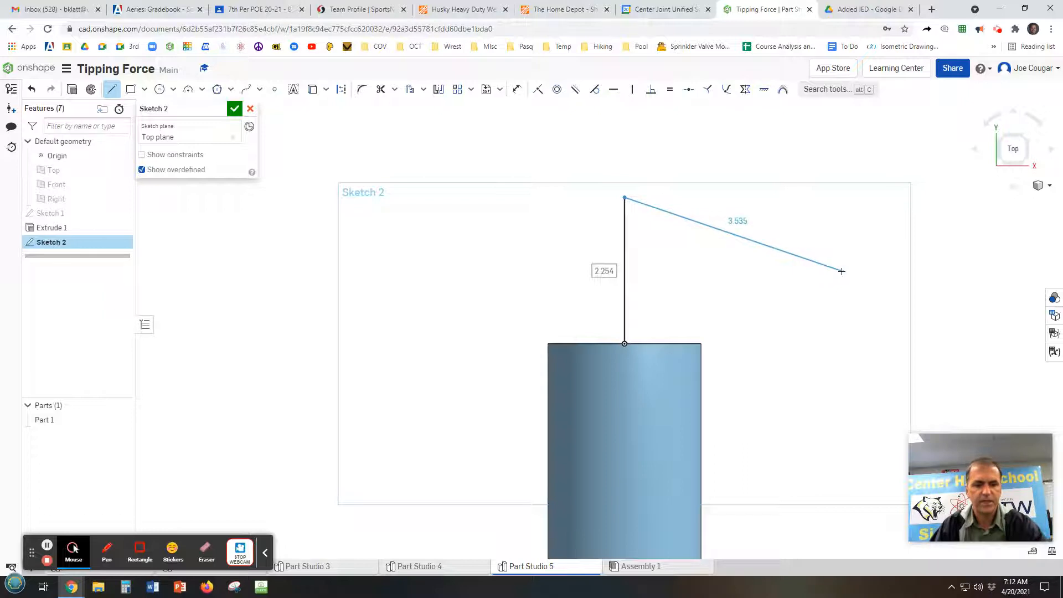
right_click(825, 250)
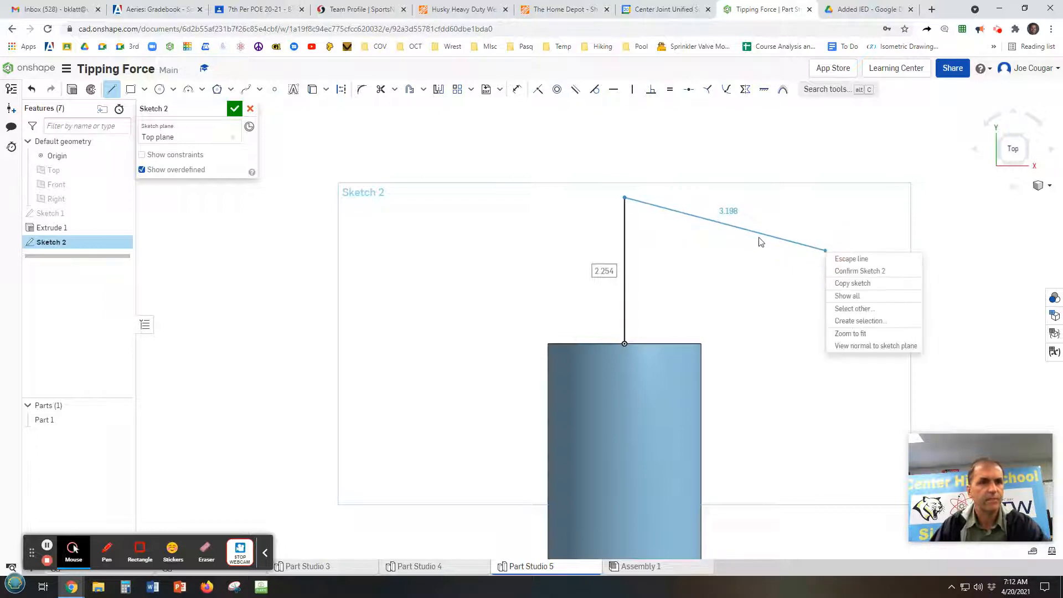
click(849, 259)
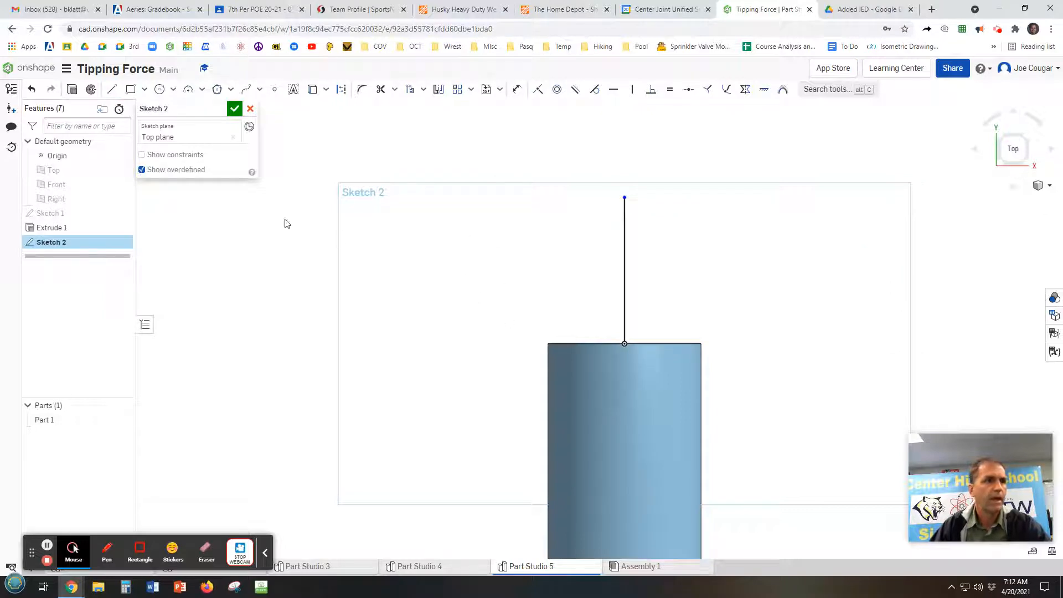
click(233, 109)
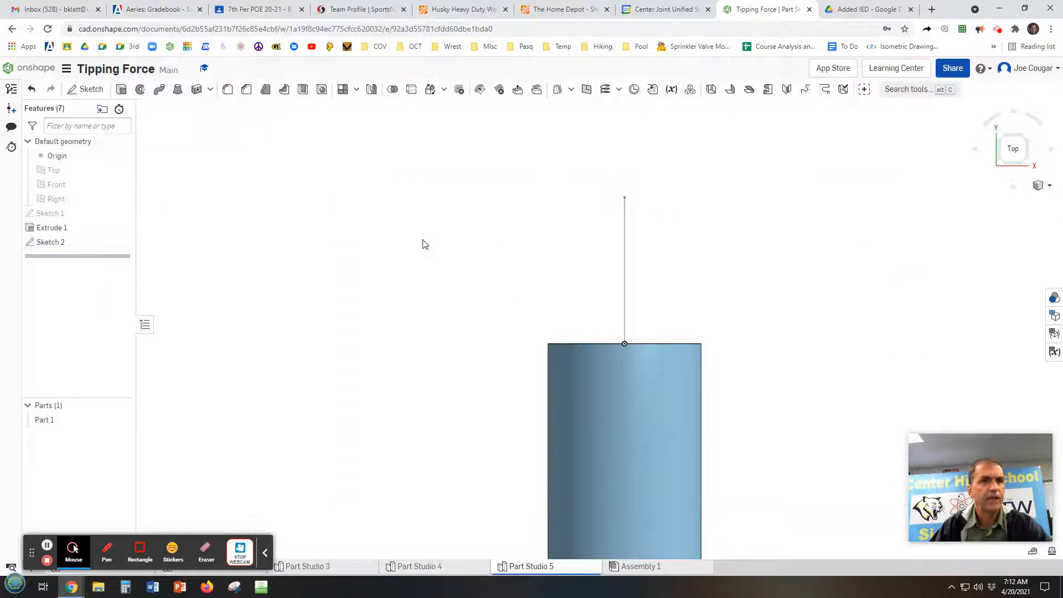
Start a Line angle plane through the sketched line beyond the cylinder's end, with the Top plane as the angle reference
mouse_move(625, 349)
right_down()
mouse_move(633, 356)
mouse_move(600, 324)
mouse_move(575, 333)
right_up()
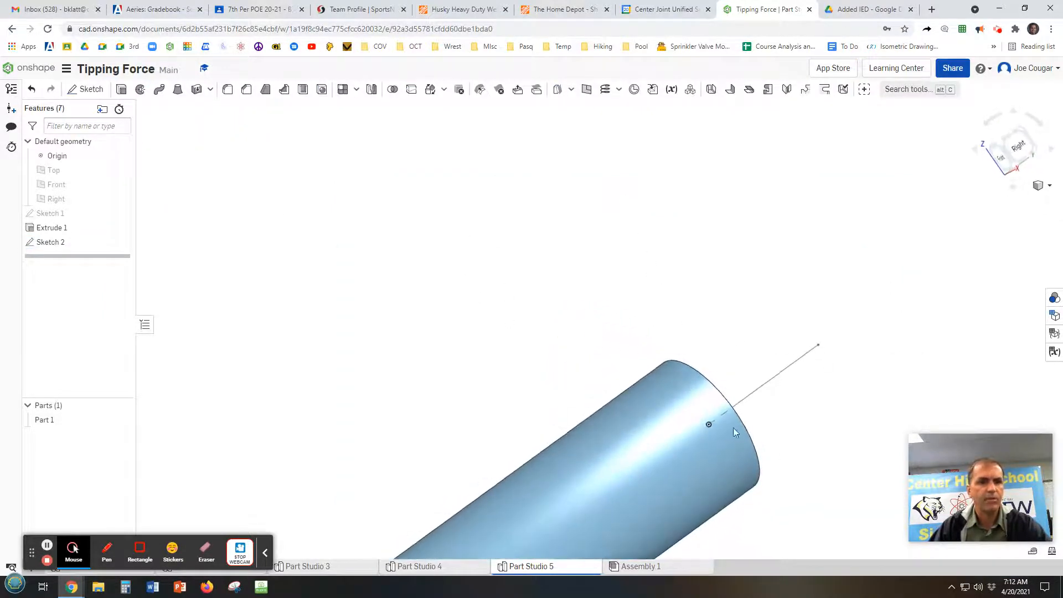
middle_drag(774, 466, 700, 338)
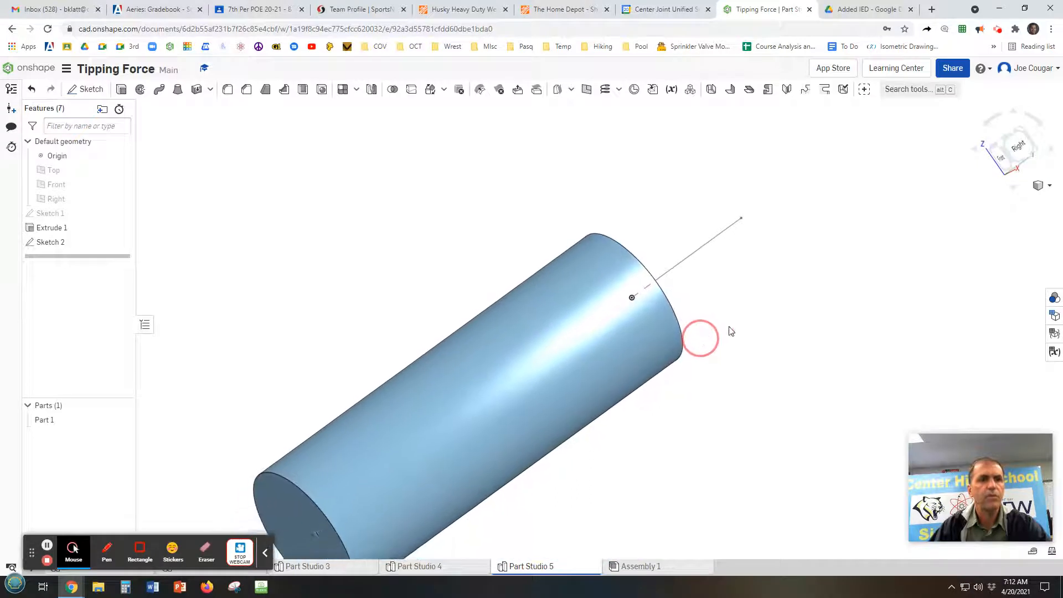
click(586, 93)
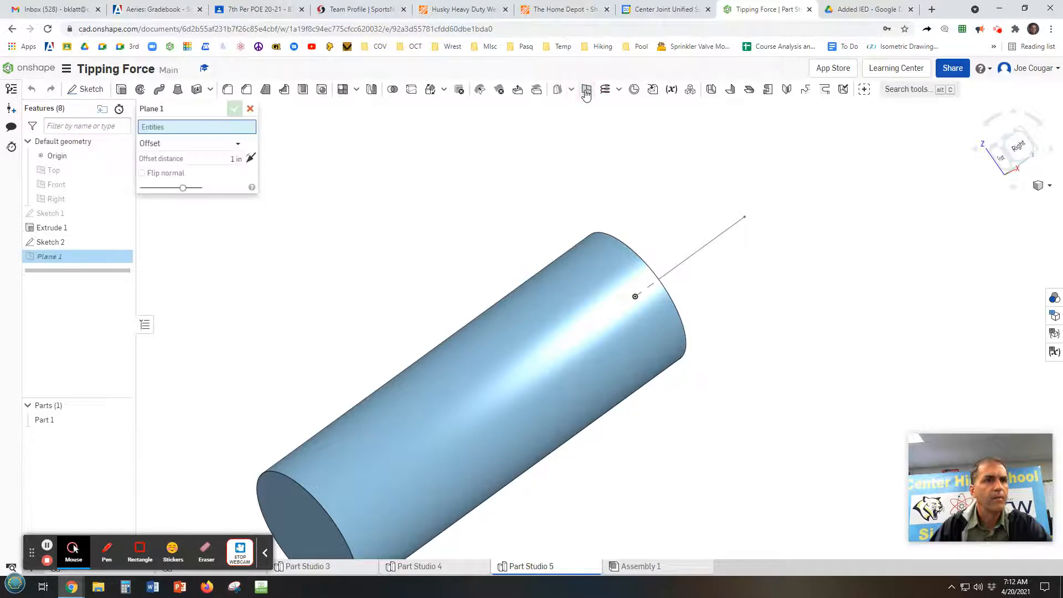
click(236, 145)
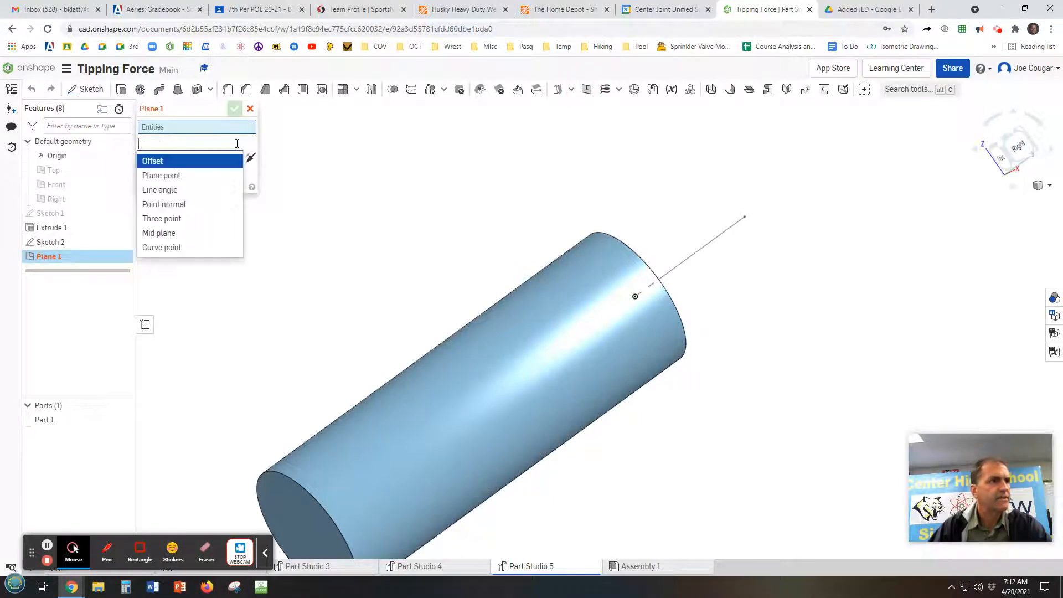
click(166, 190)
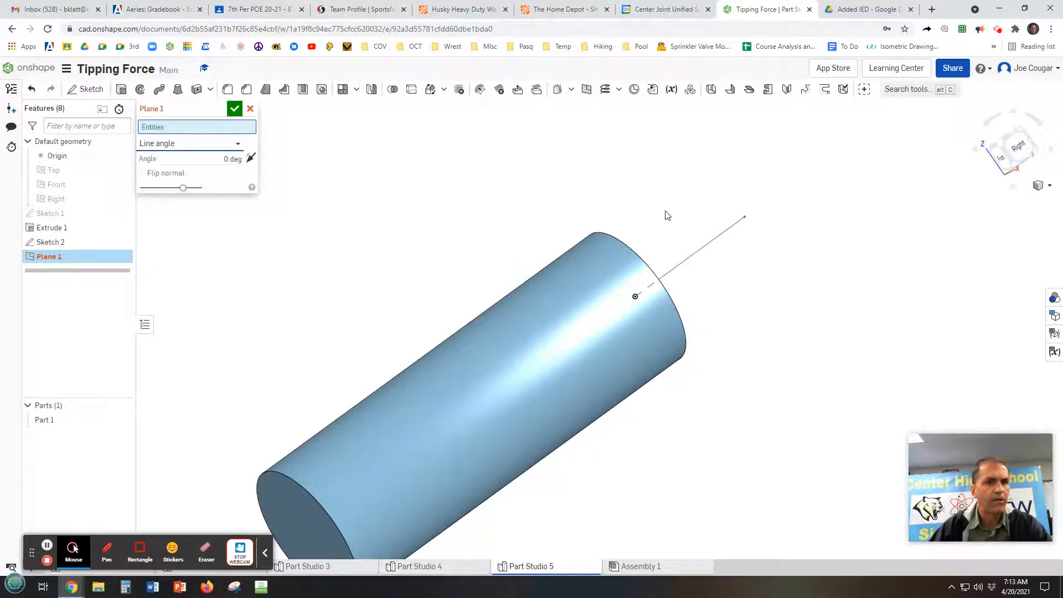
click(700, 252)
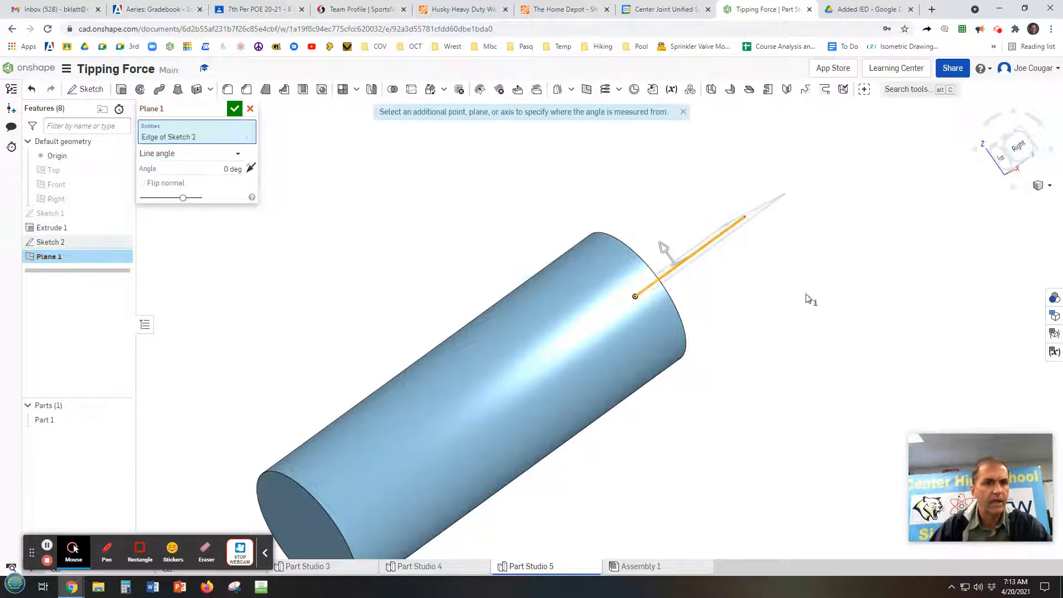
right_drag(806, 301, 836, 304)
right_drag(841, 306, 856, 306)
middle_drag(758, 320, 827, 335)
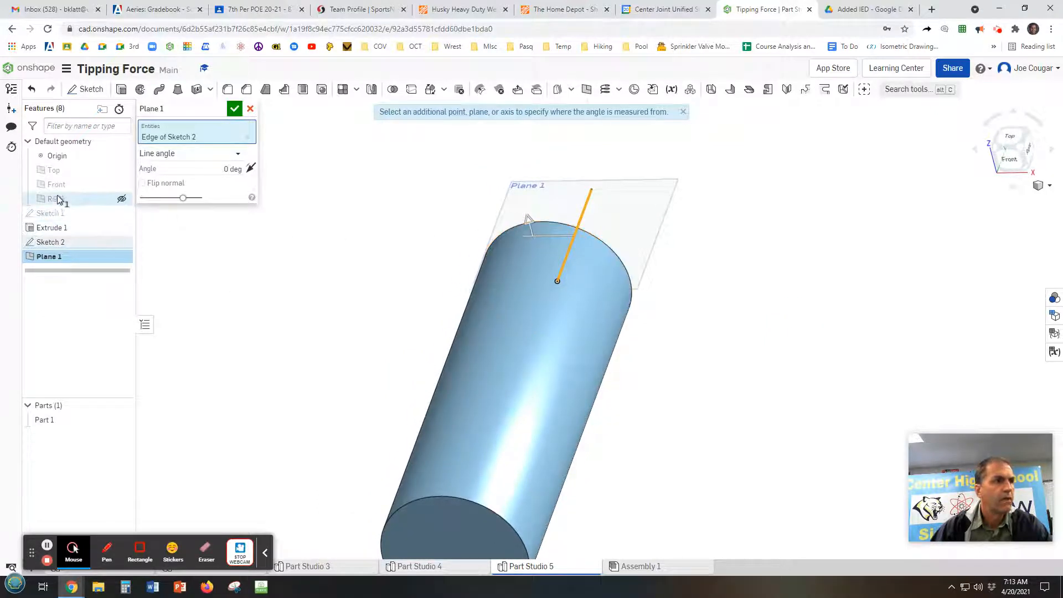
click(60, 171)
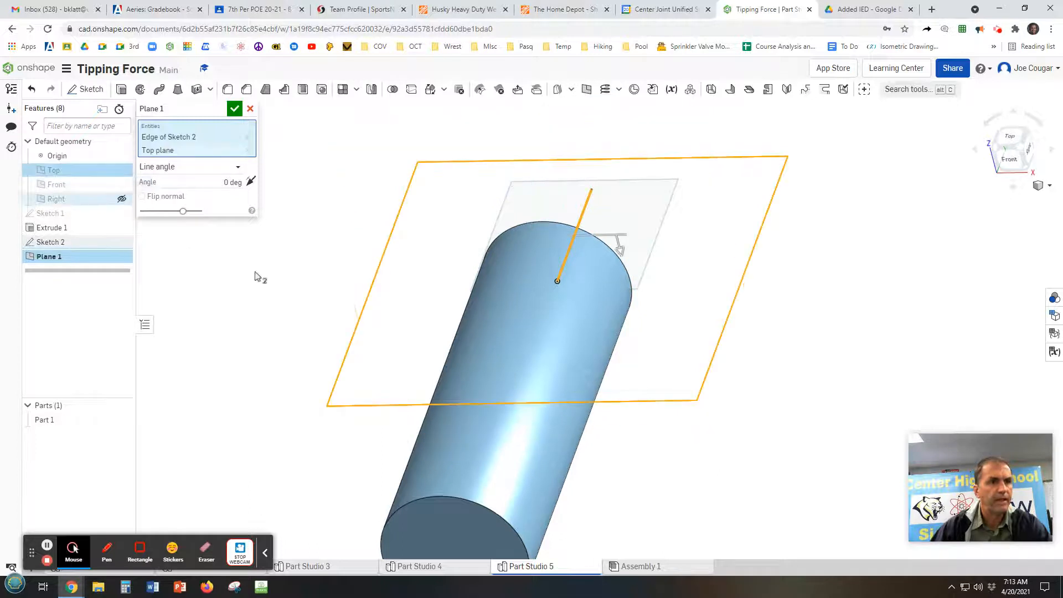
Set the new plane's angle to 20 degrees from the Top plane and accept the plane
right_drag(606, 326, 612, 304)
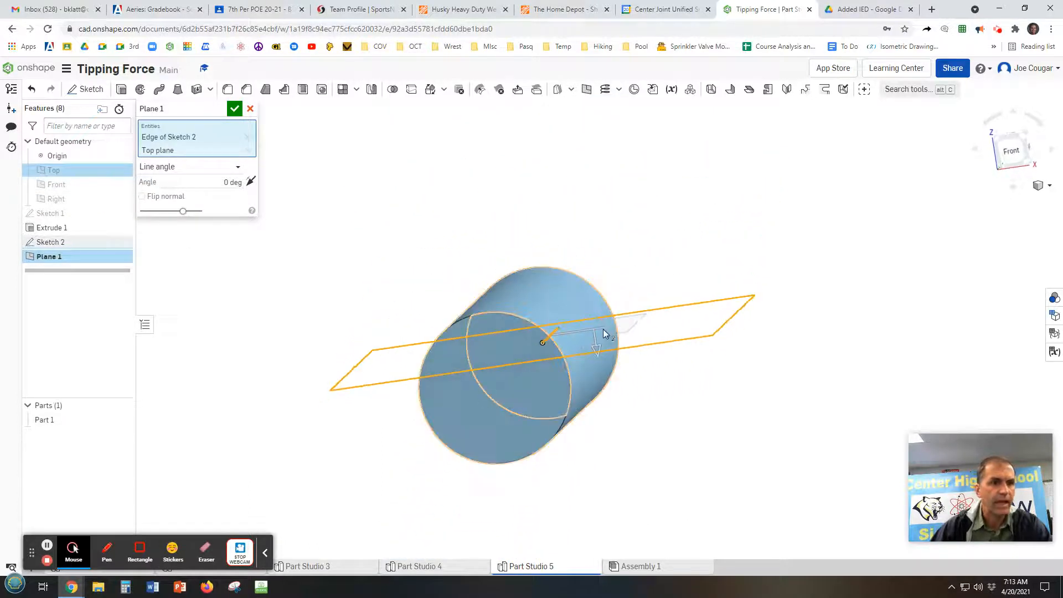
drag(594, 333, 592, 320)
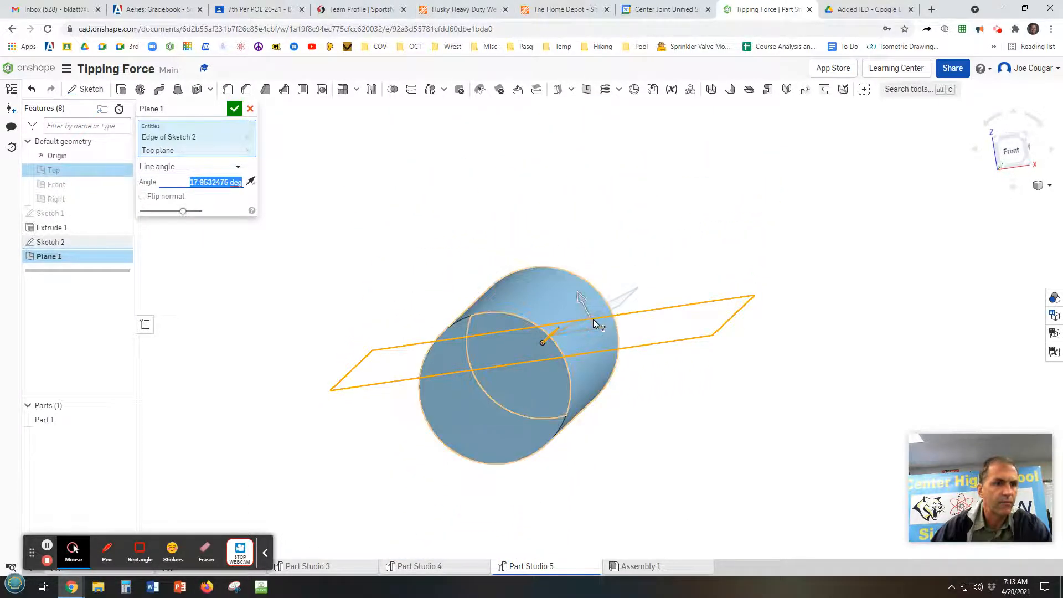
right_drag(636, 360, 747, 343)
click(1013, 150)
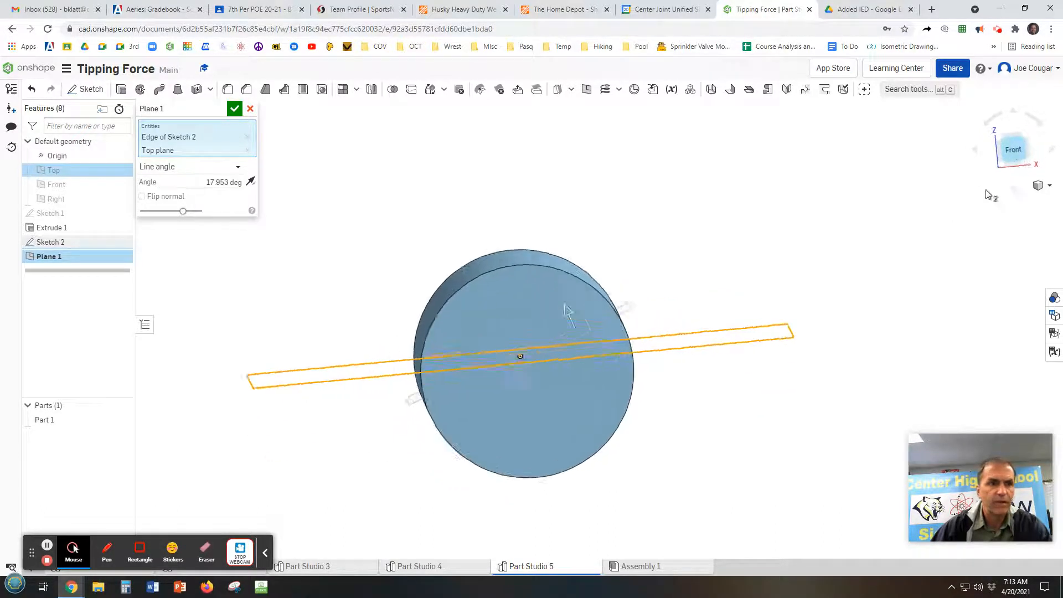
mouse_move(713, 279)
mouse_down()
mouse_move(706, 264)
mouse_move(713, 271)
mouse_up()
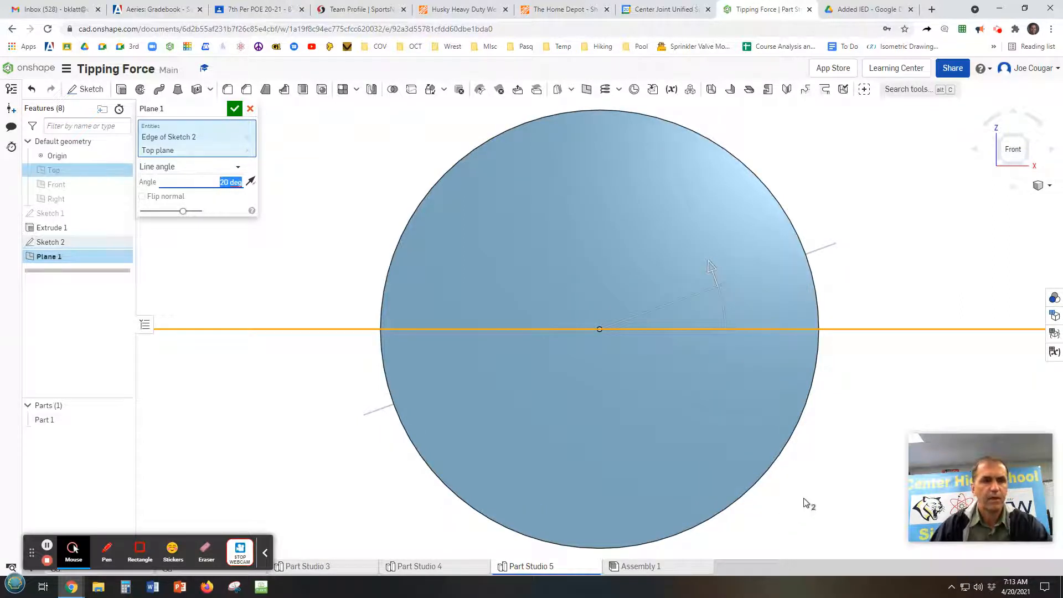
scroll(803, 499, down, 1)
middle_drag(804, 491, 726, 349)
right_drag(730, 383, 724, 378)
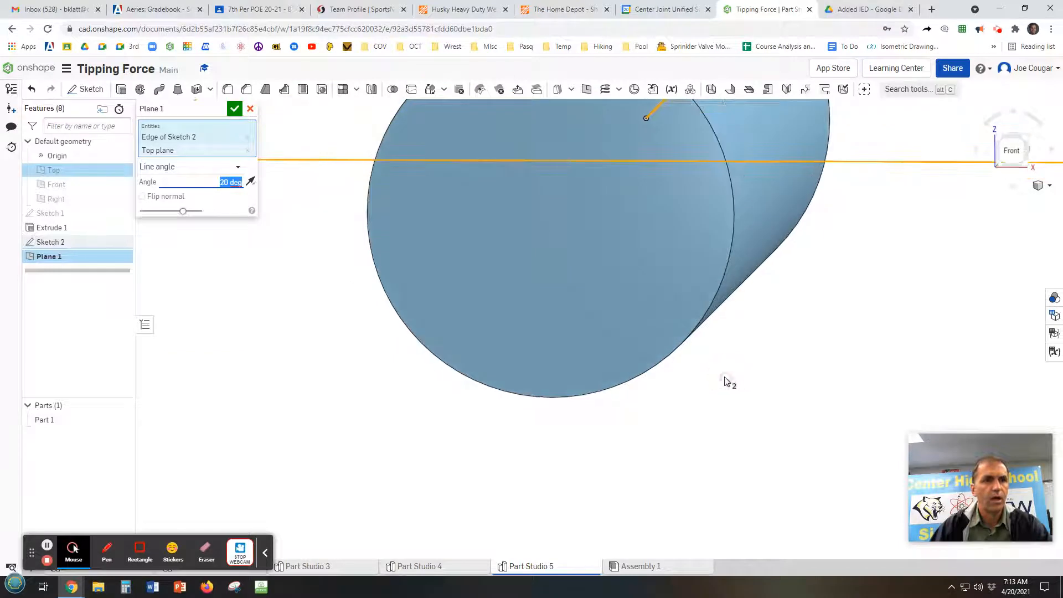
scroll(728, 382, down, 4)
middle_drag(735, 403, 685, 480)
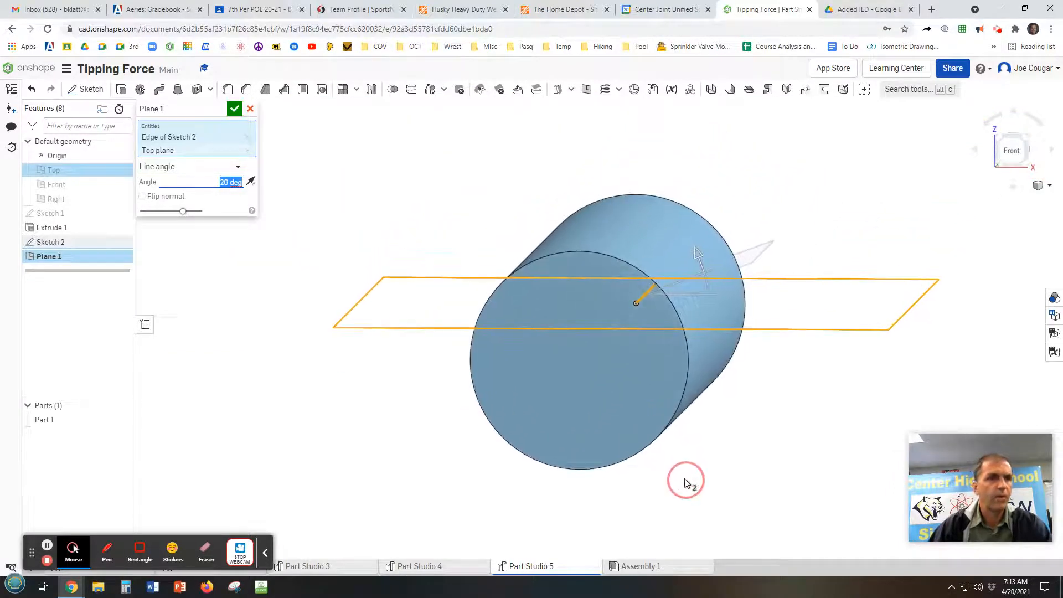
click(233, 111)
Make the cylindrical body transparent so that geometry inside it can be seen
right_drag(699, 403, 796, 433)
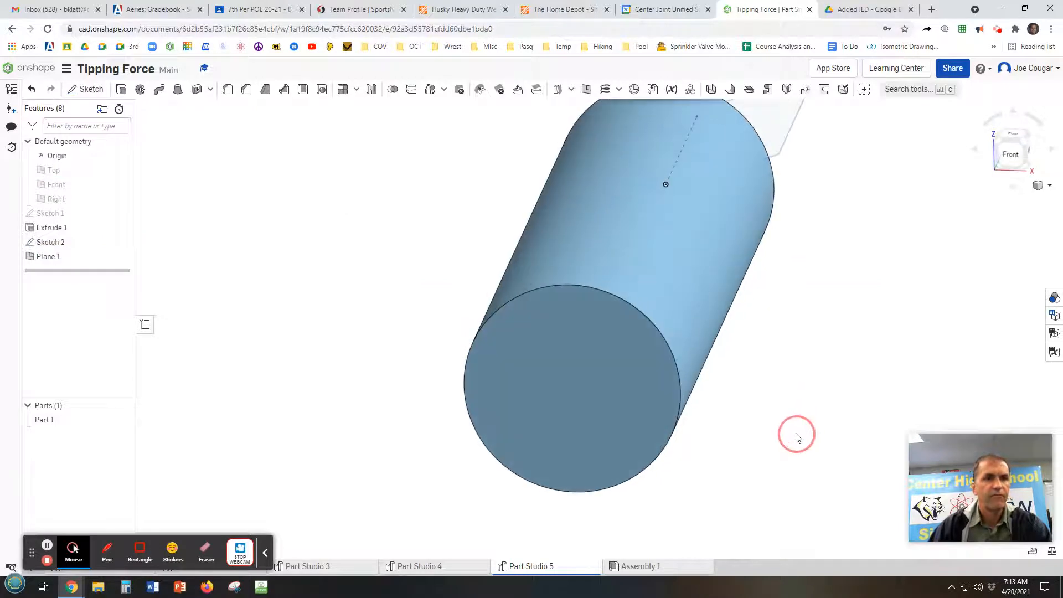
scroll(771, 438, up, 3)
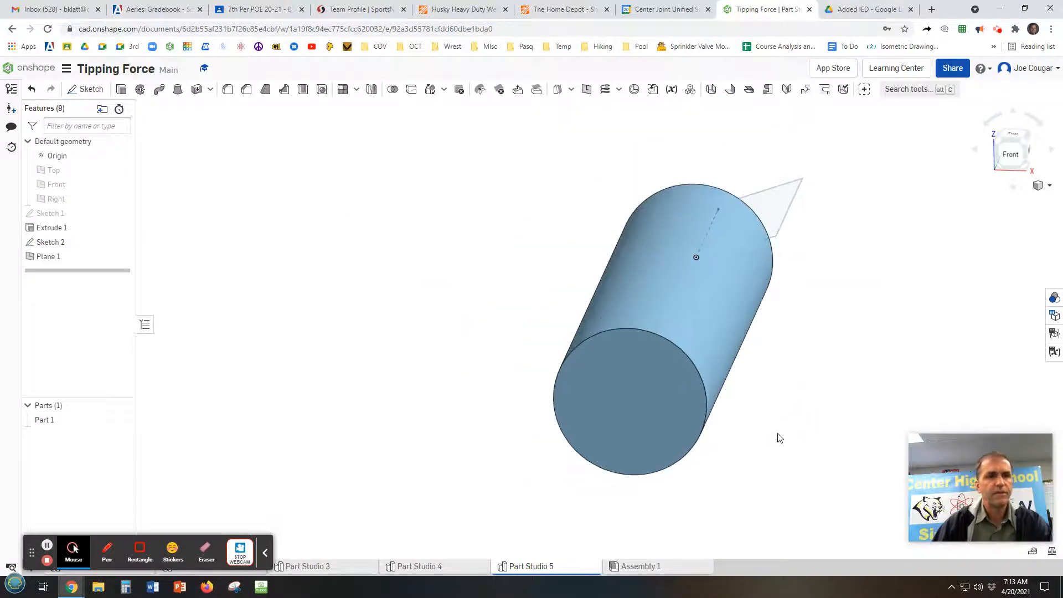
right_drag(720, 481, 743, 504)
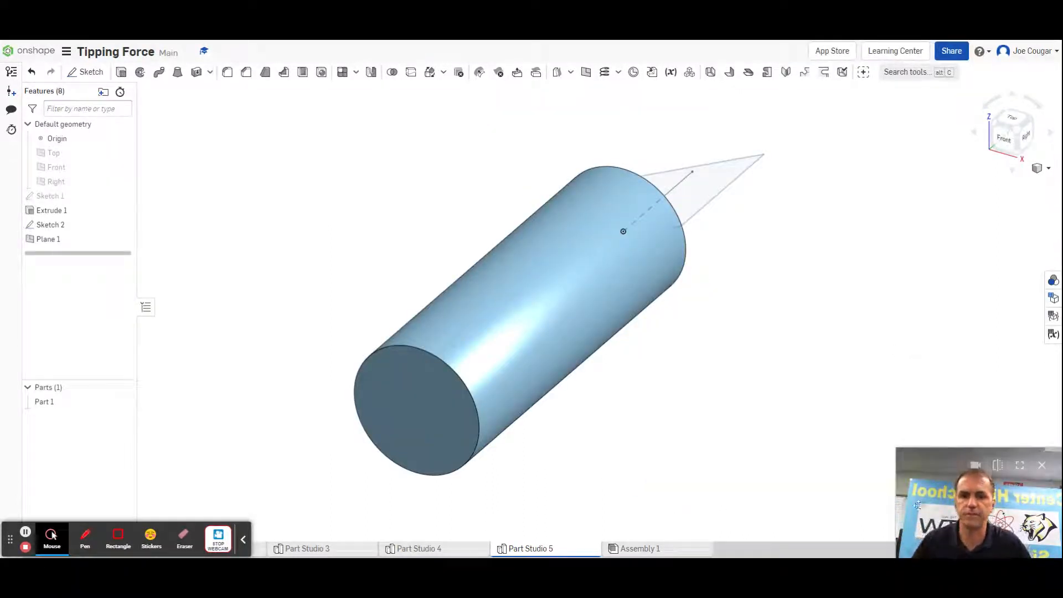
drag(931, 506, 898, 453)
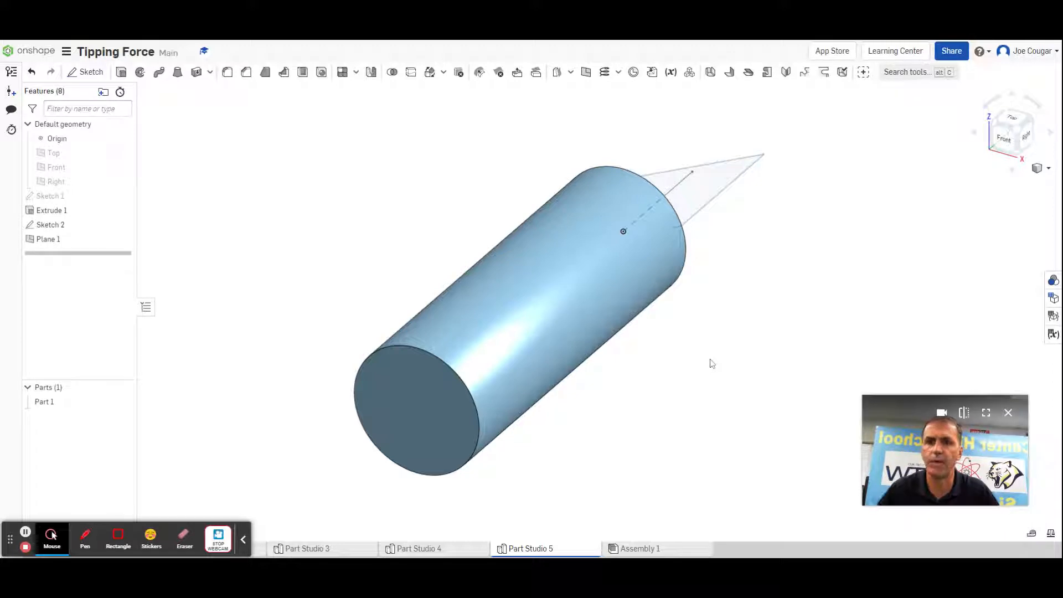
right_drag(713, 361, 744, 335)
middle_drag(748, 333, 786, 339)
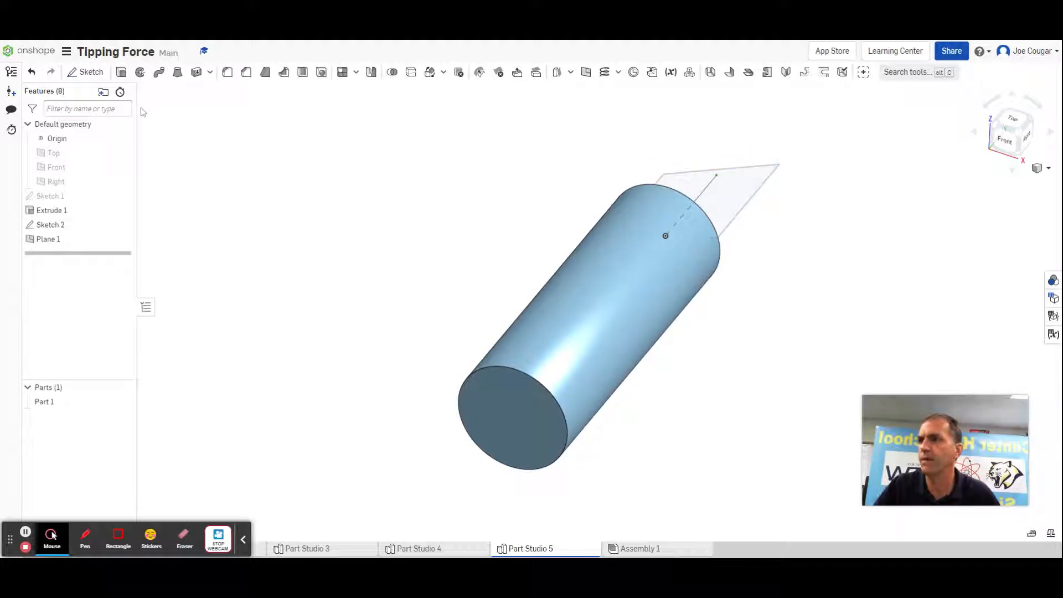
right_click(595, 301)
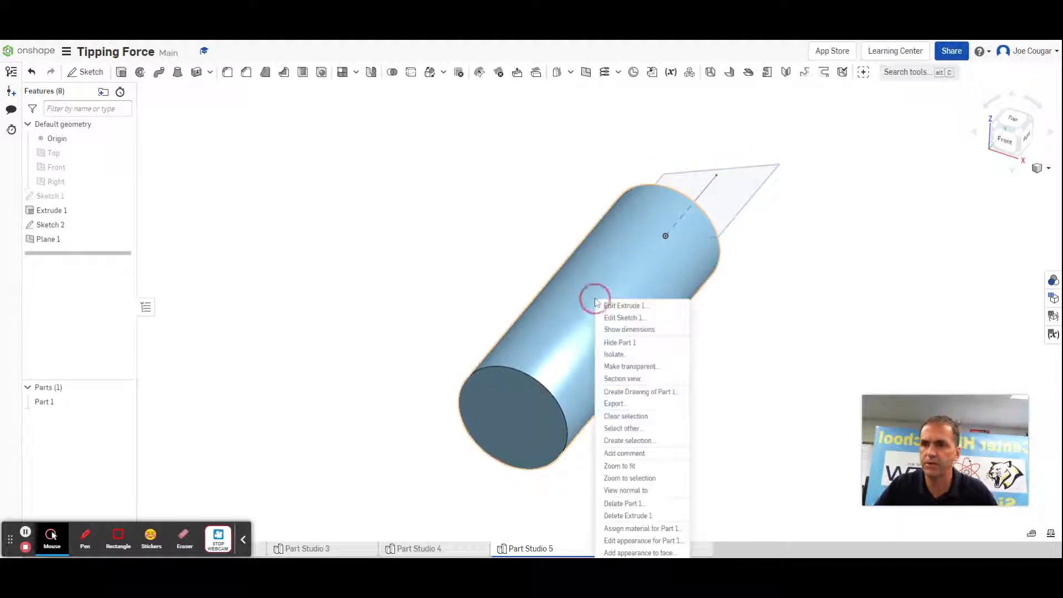
click(614, 366)
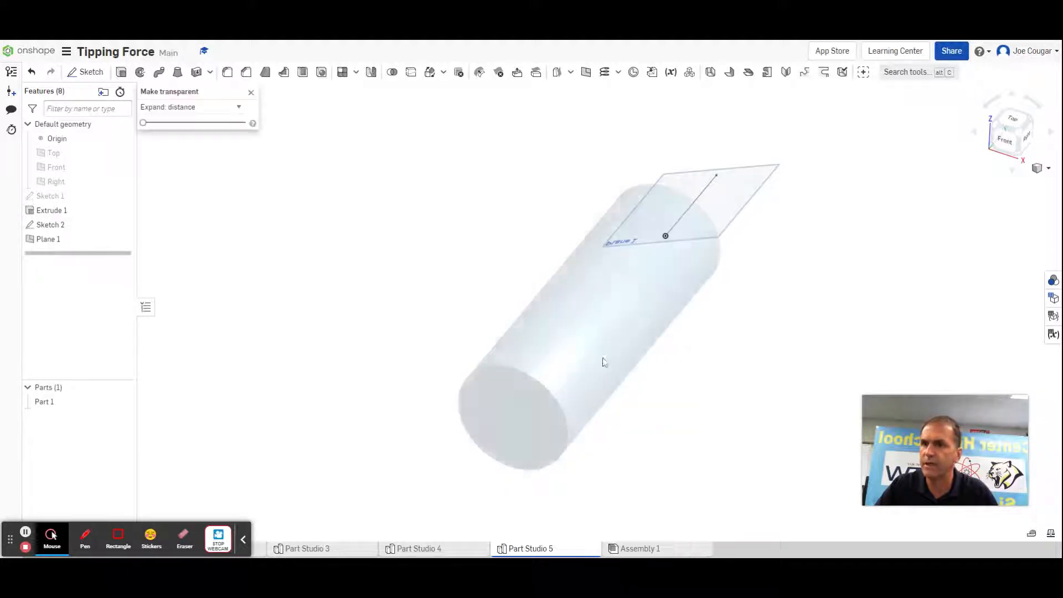
right_drag(761, 332, 788, 332)
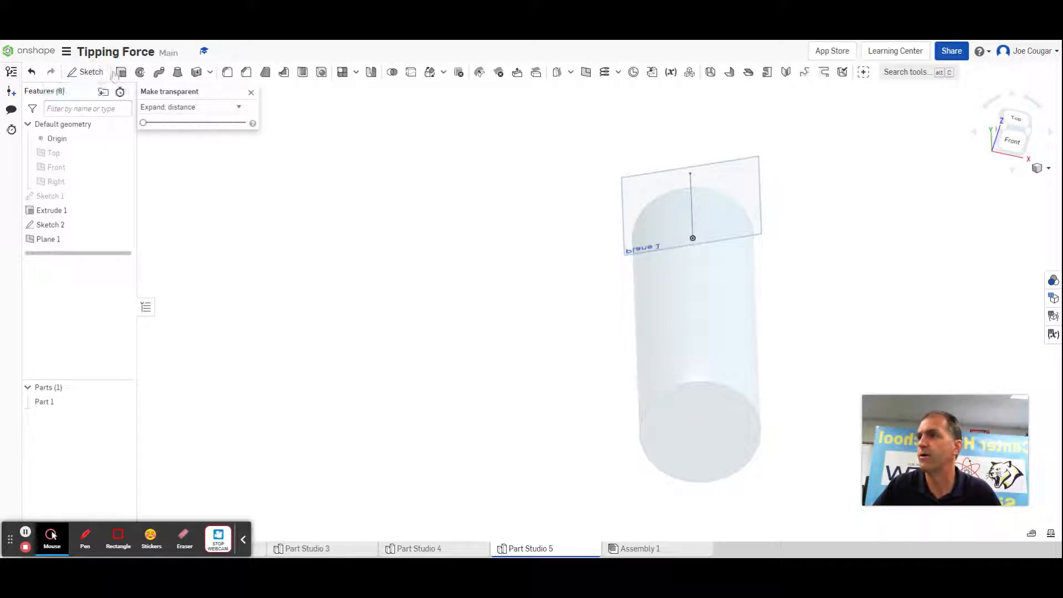
Start a sketch on the angled plane and draw a circle about 0.54 in in diameter inside the body near the origin end, offset from its axis
click(88, 73)
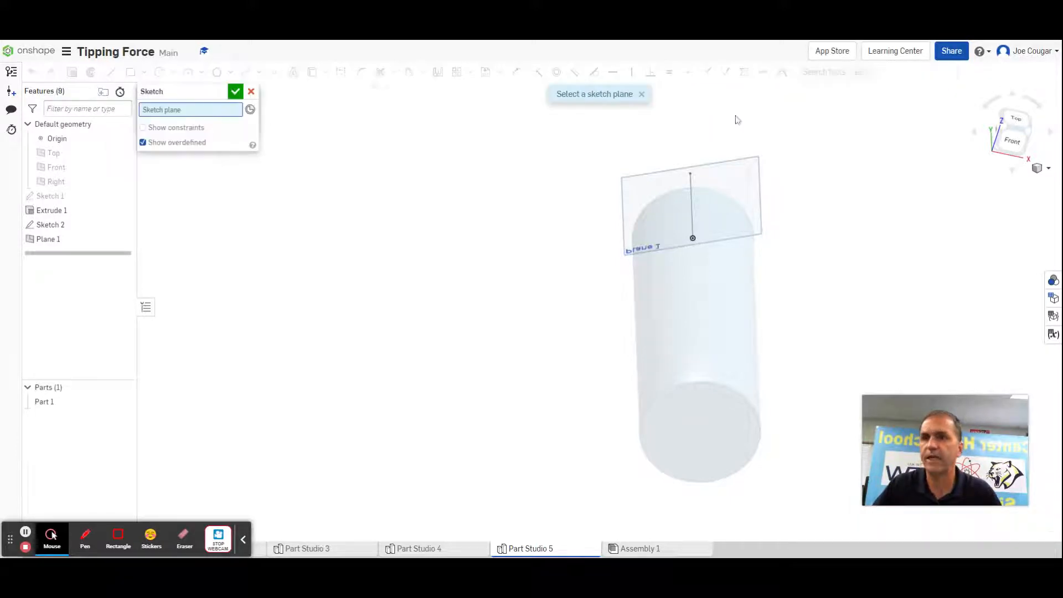
click(761, 174)
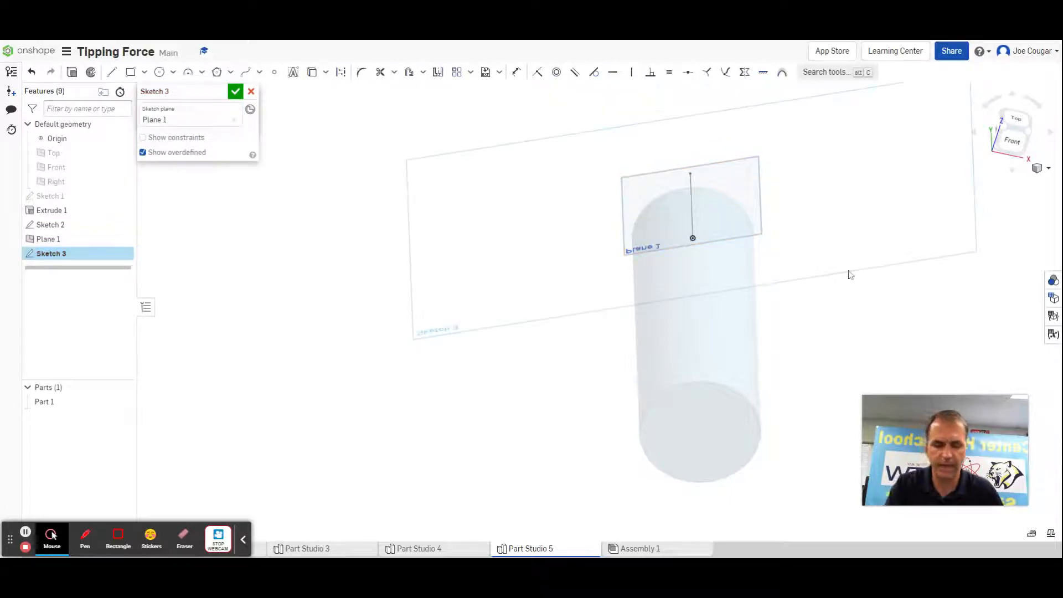
key(n)
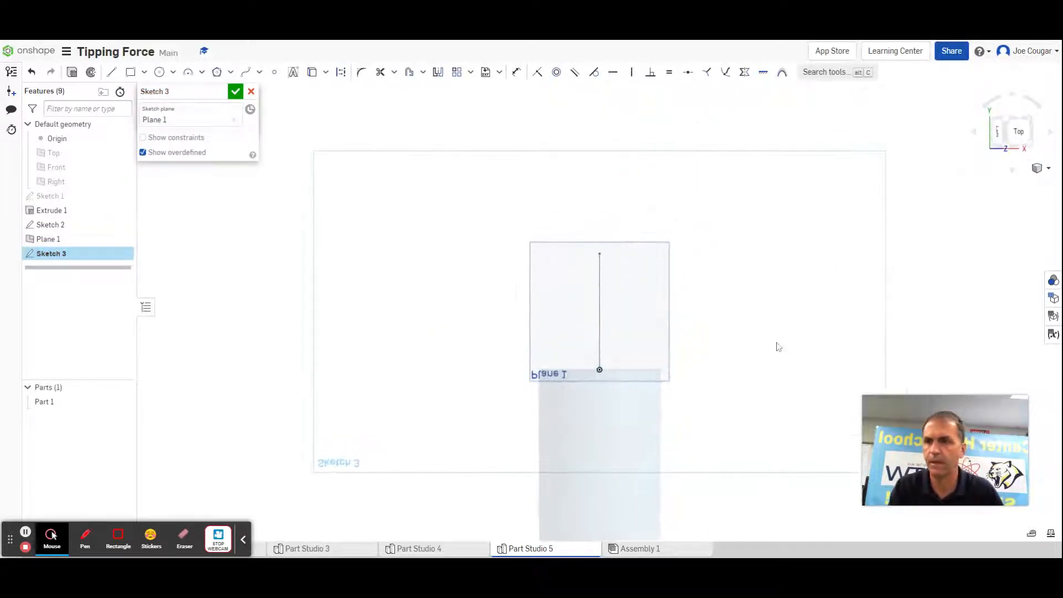
scroll(747, 234, up, 3)
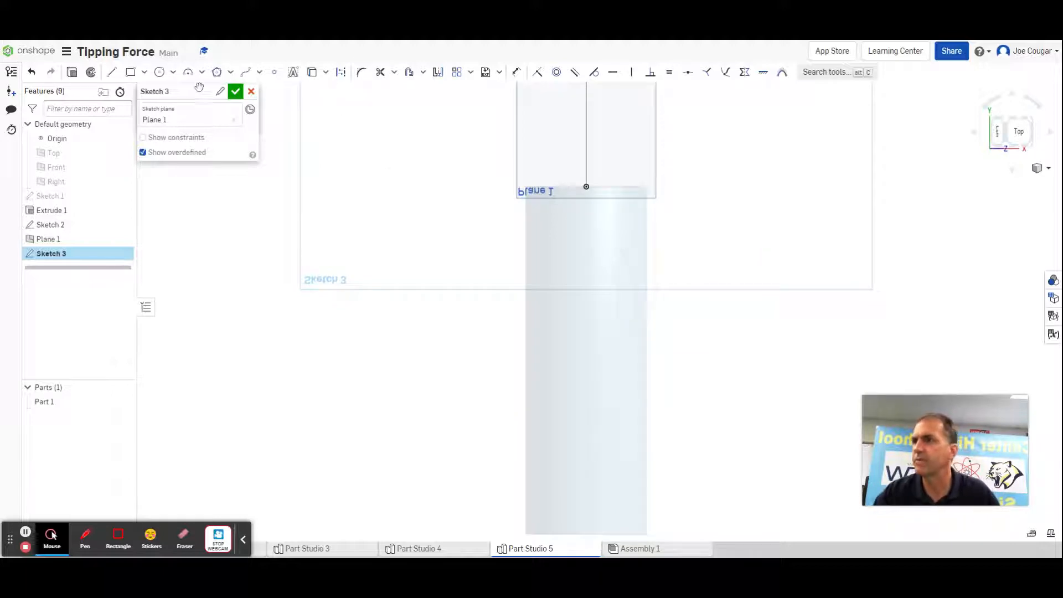
click(159, 72)
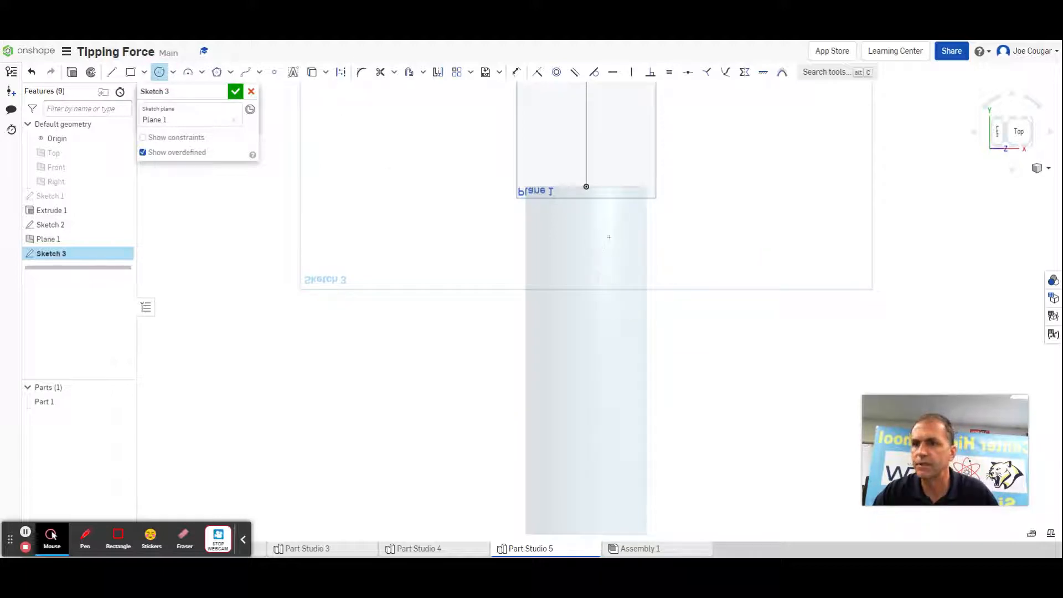
click(613, 234)
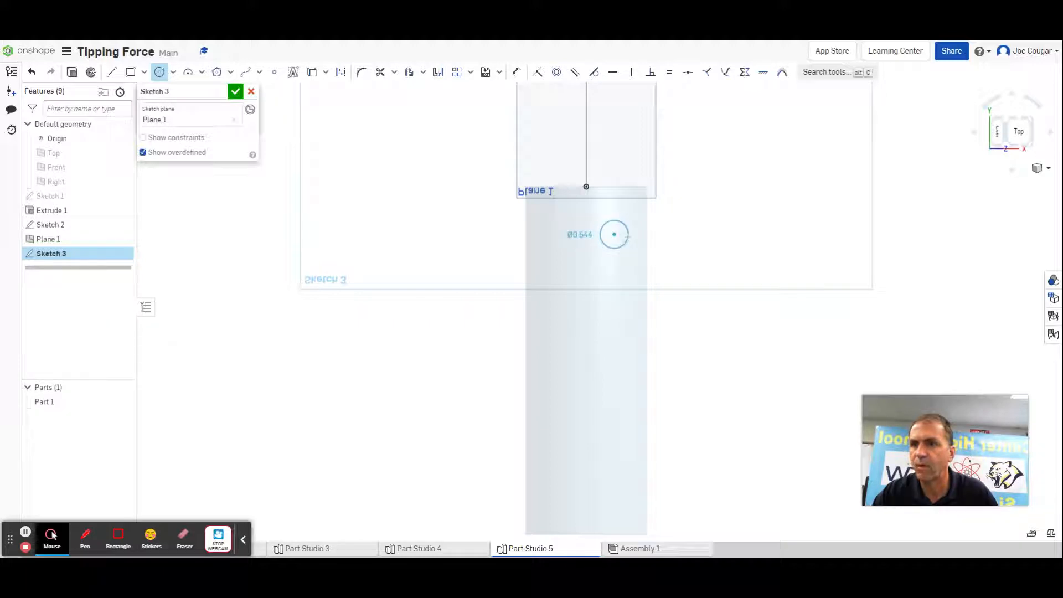
click(628, 235)
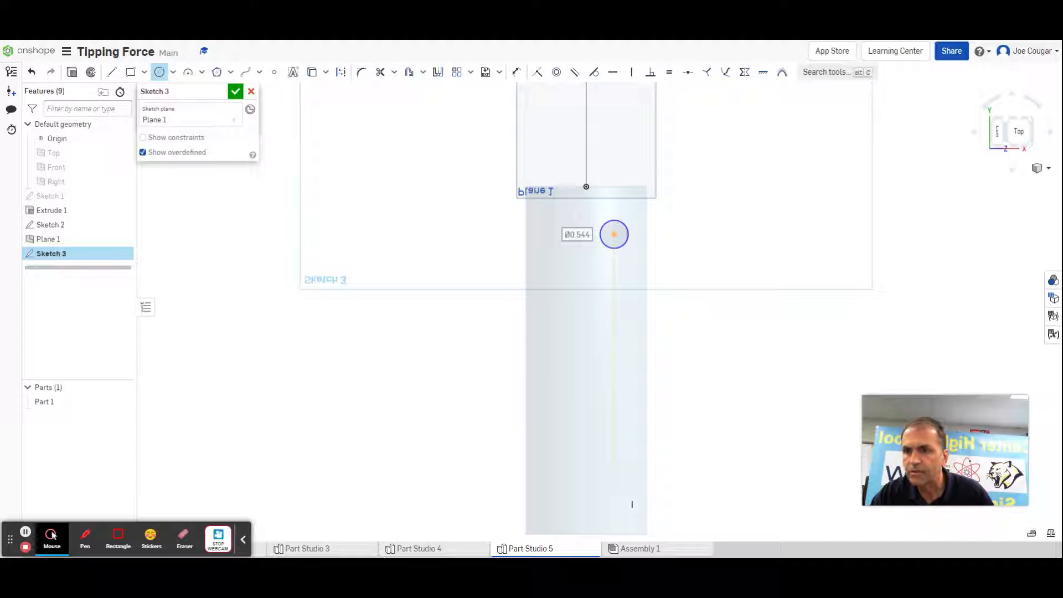
Add a circle about 0.56 in in diameter near the body's far end, in line with the first circle, and finish the sketch
click(614, 488)
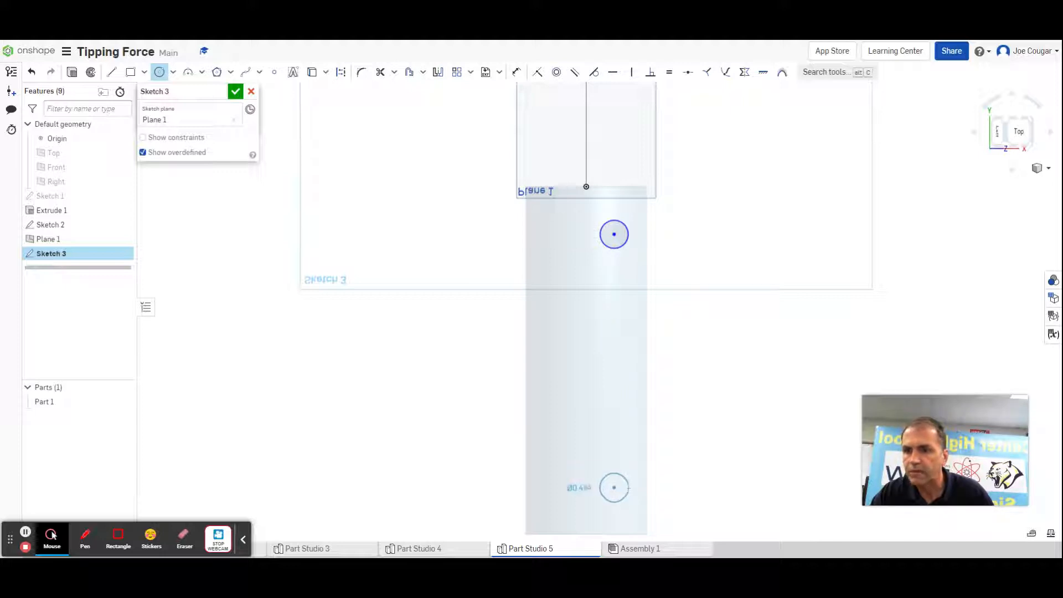
click(627, 488)
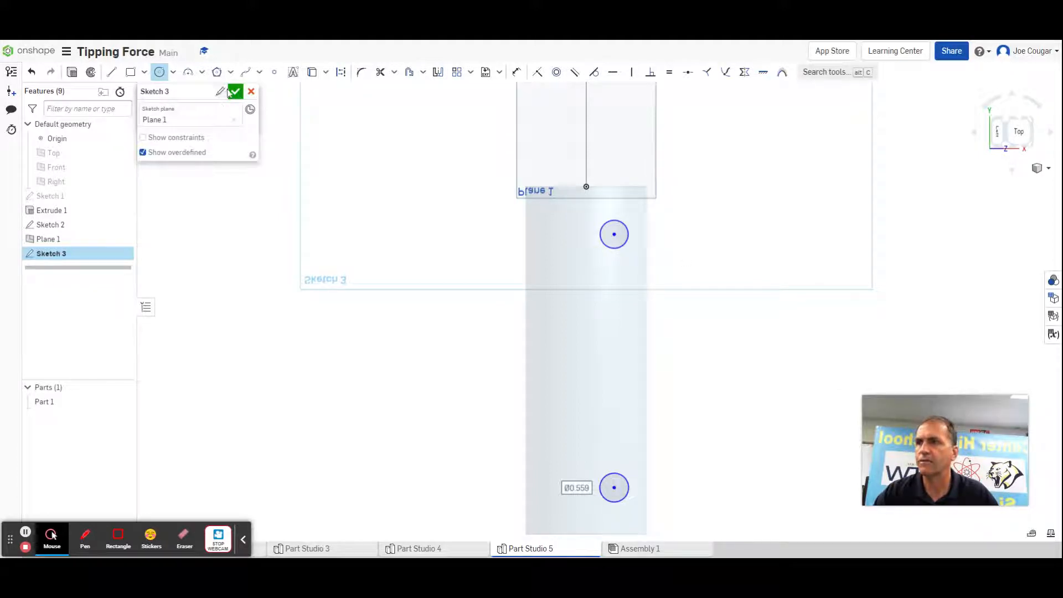
click(235, 91)
Extrude both leg circles downward about 4.31 in along the angled direction, adding them to the body
right_drag(792, 335, 765, 256)
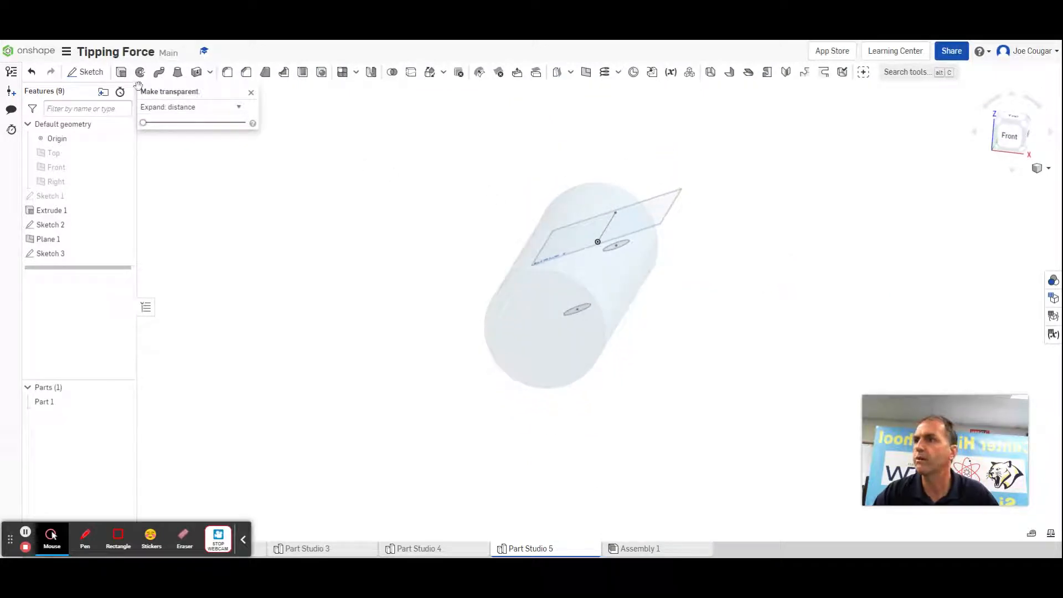
click(121, 72)
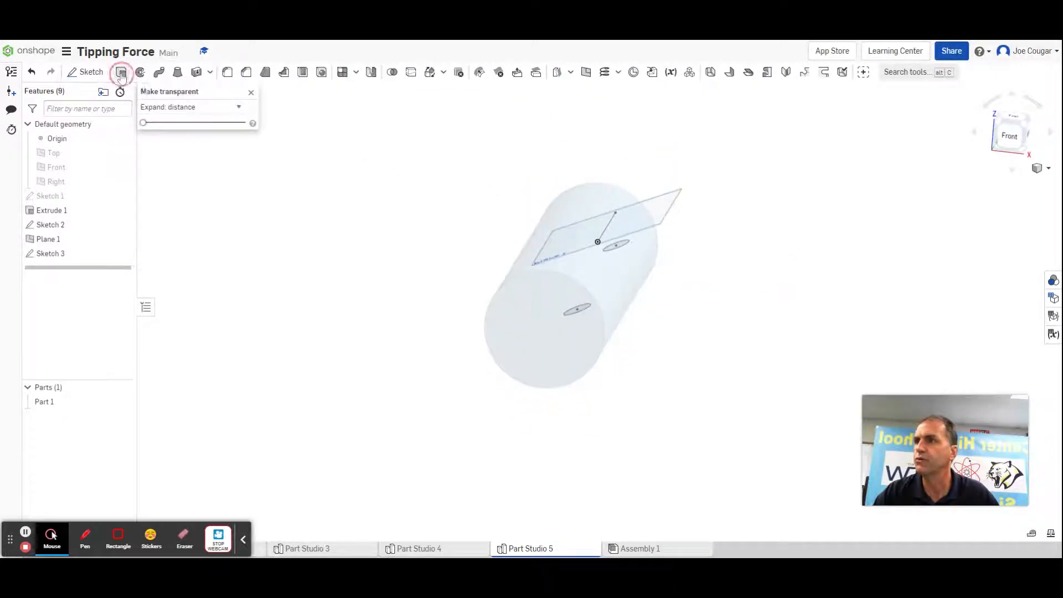
click(579, 308)
click(622, 246)
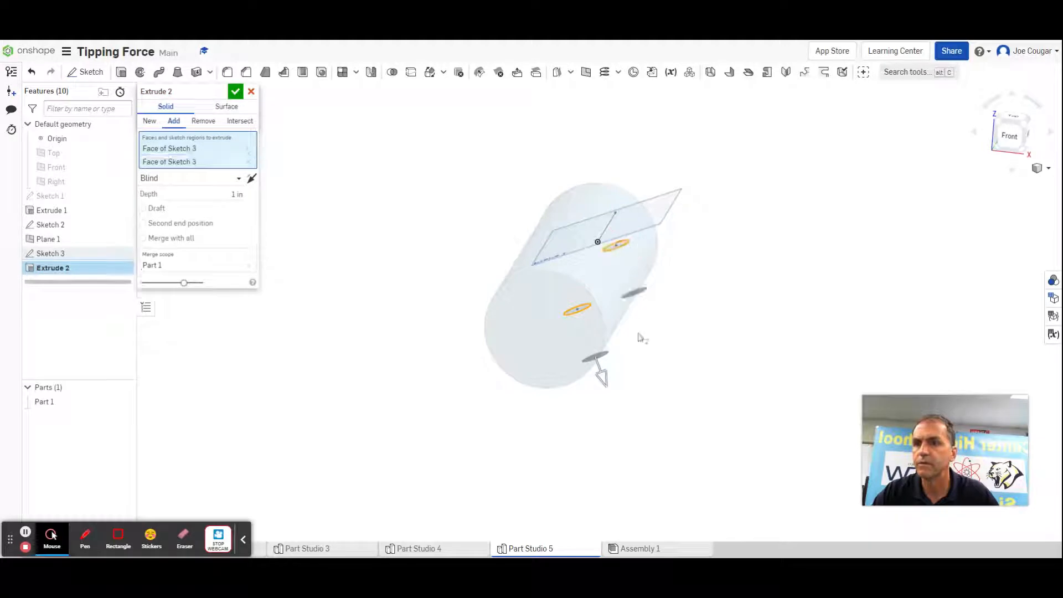
drag(603, 378, 664, 522)
middle_drag(720, 441, 721, 324)
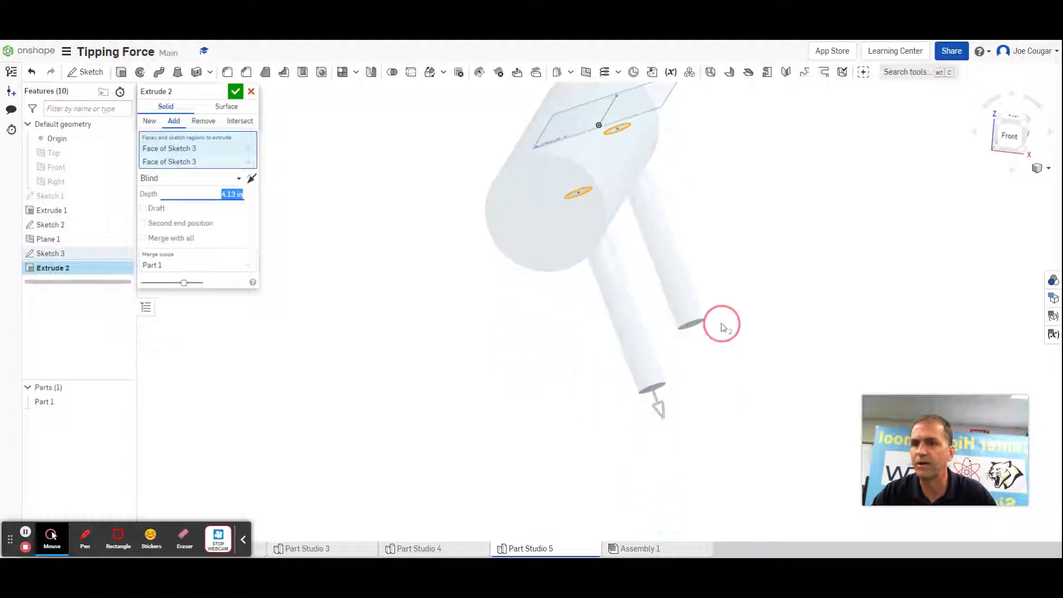
drag(657, 403, 661, 416)
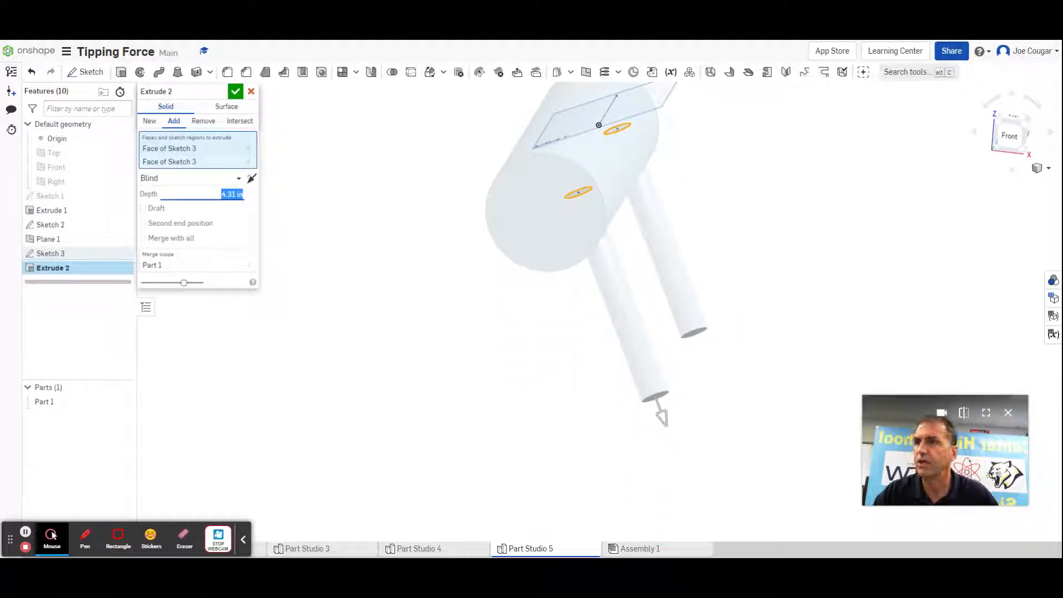
click(235, 91)
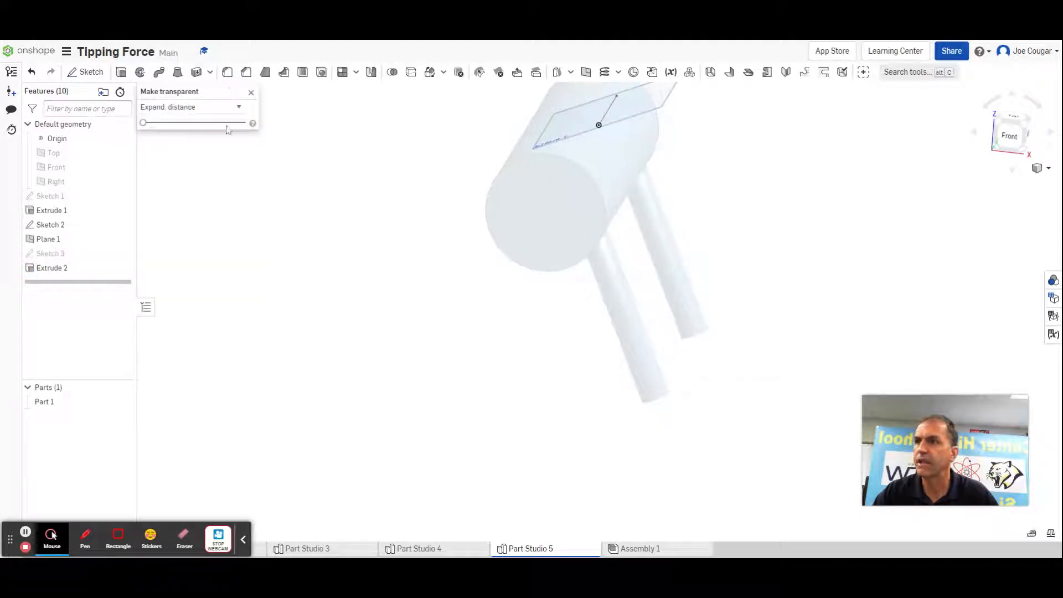
Turn off the transparency so the body and the two legs are shown solid
click(251, 94)
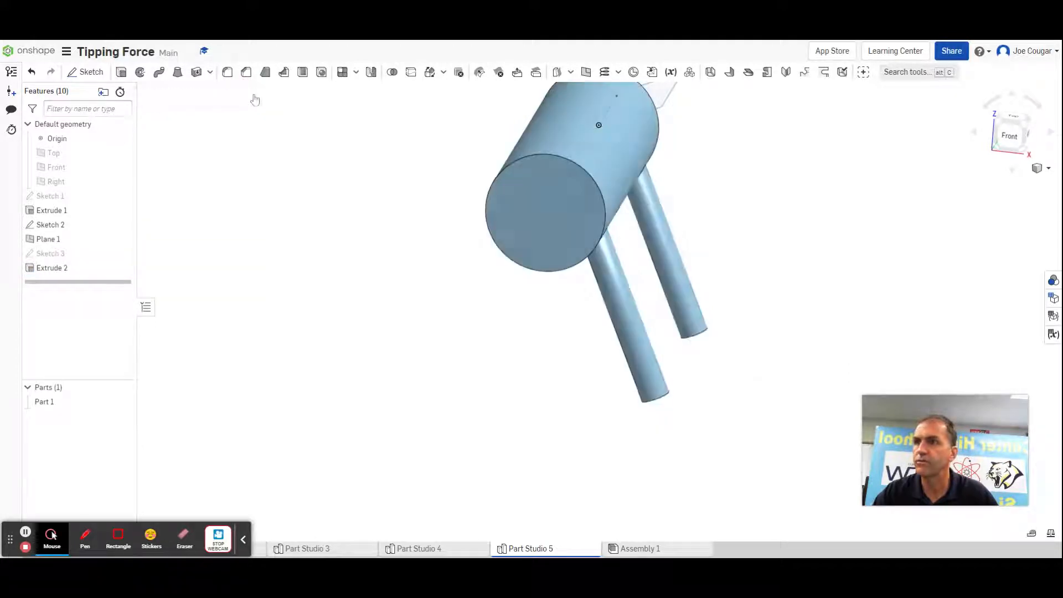
middle_drag(505, 285, 468, 462)
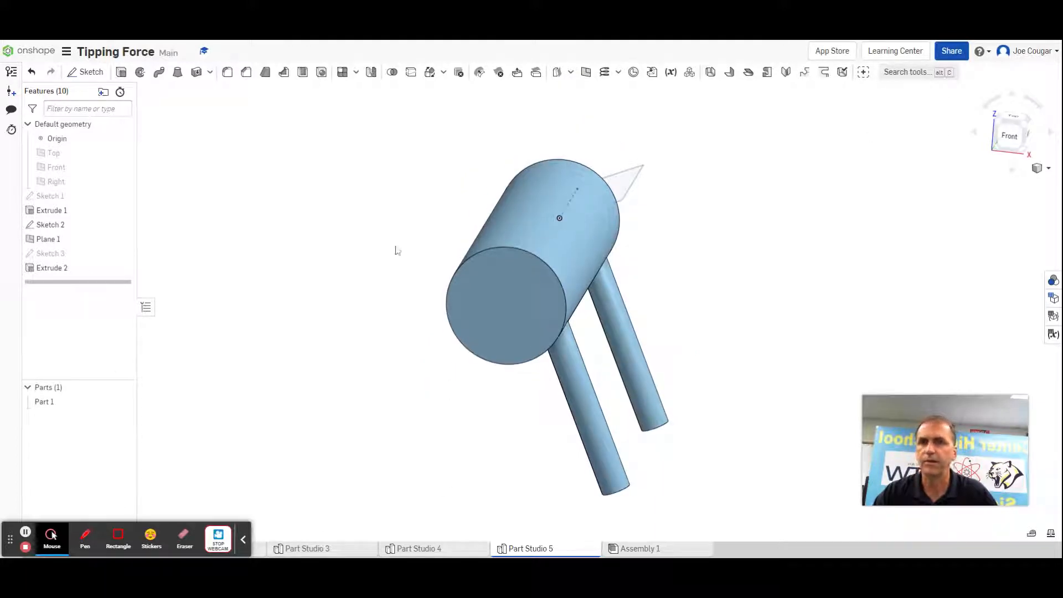
click(792, 332)
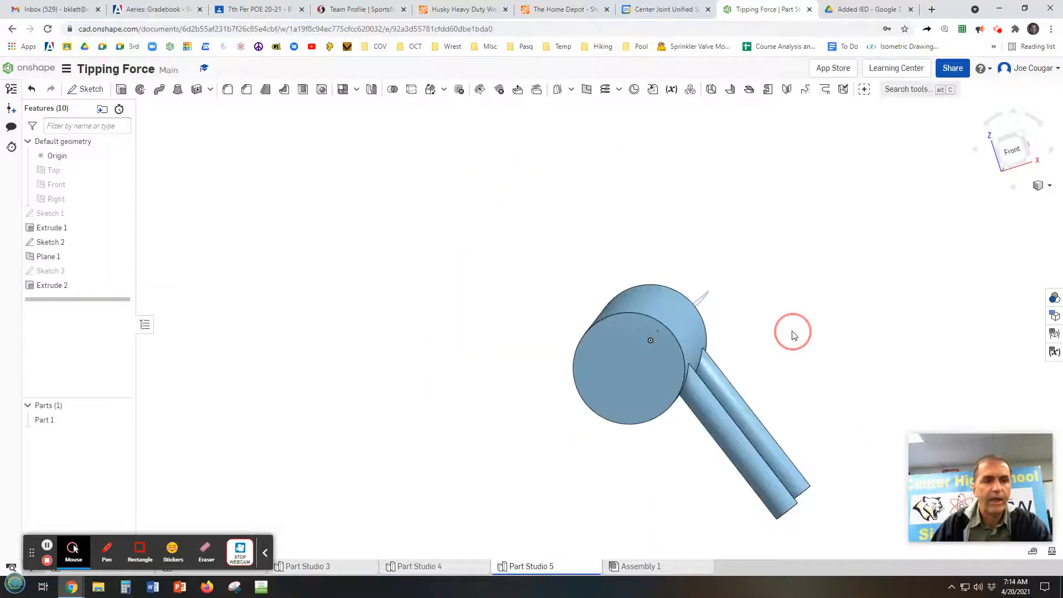
mouse_move(896, 285)
right_down()
mouse_move(901, 278)
mouse_move(885, 282)
mouse_move(897, 294)
mouse_move(886, 302)
right_up()
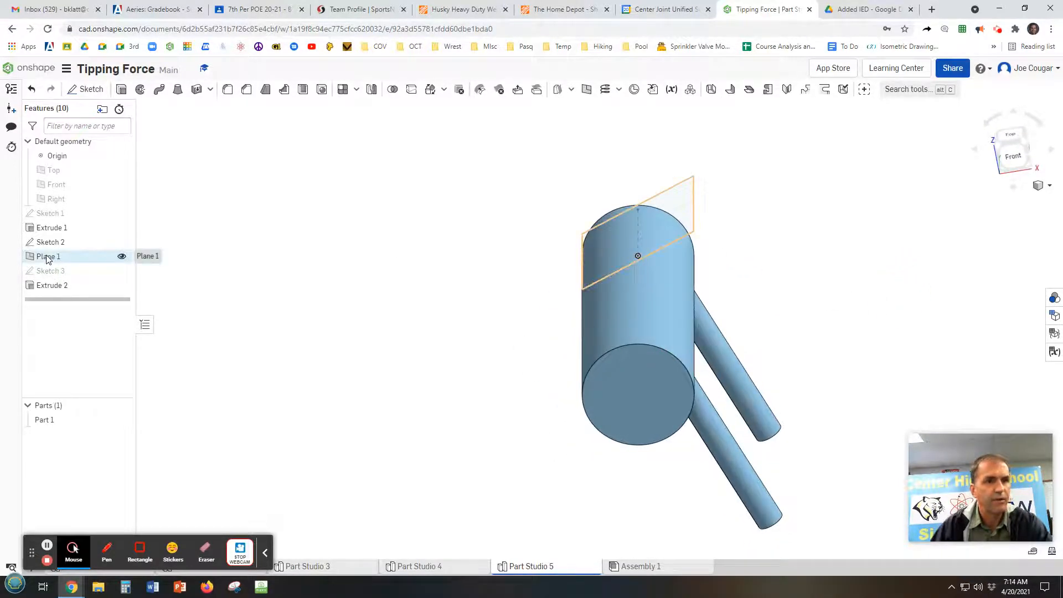
right_drag(253, 290, 384, 294)
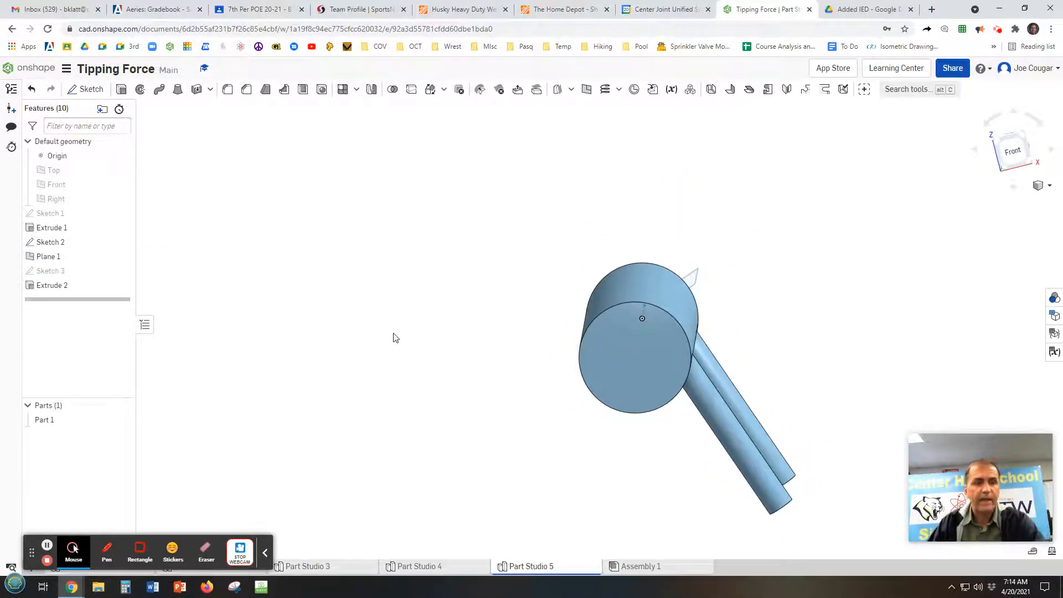
right_drag(692, 450, 582, 491)
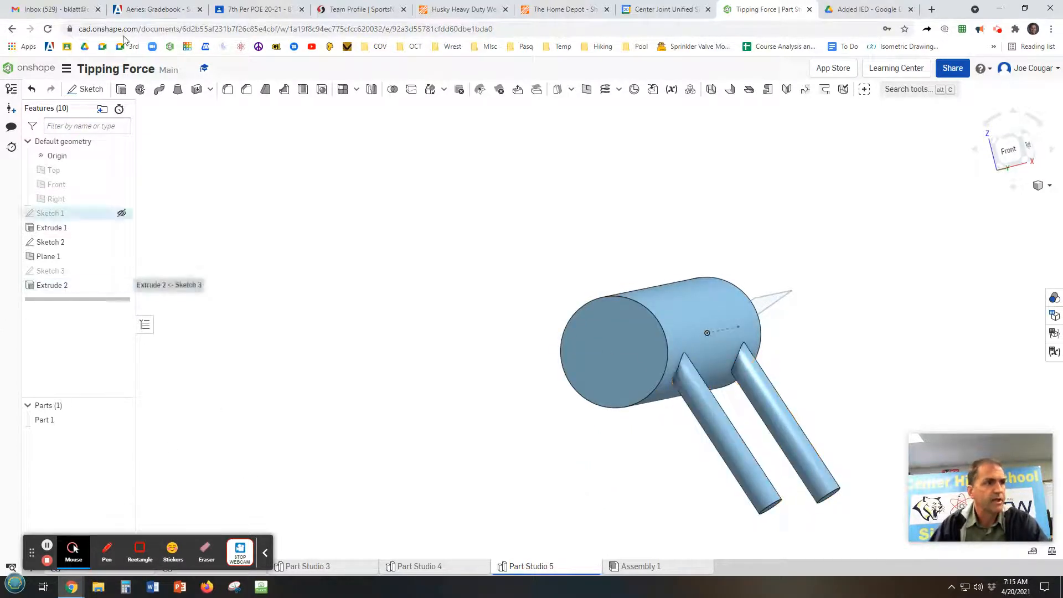
Mirror the leg extrusion across the Right plane as a feature mirror to create the opposite pair of legs
click(371, 90)
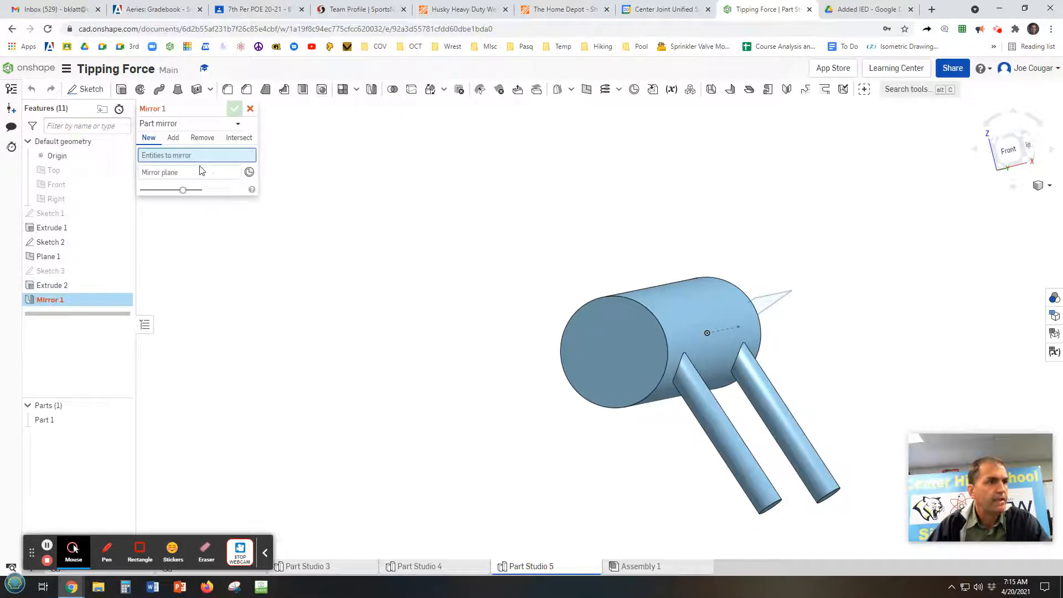
click(46, 286)
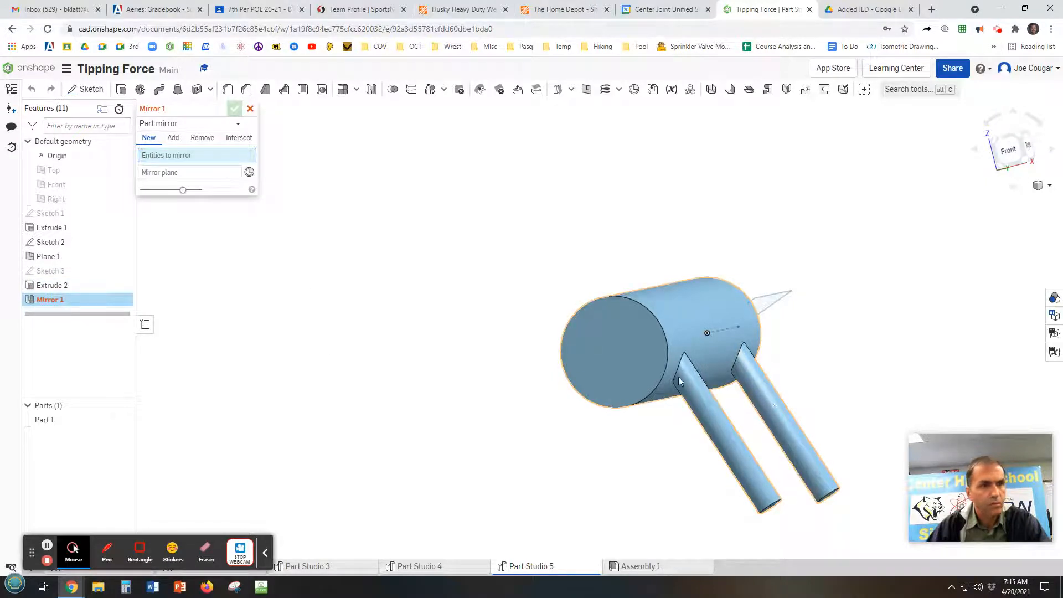
click(172, 140)
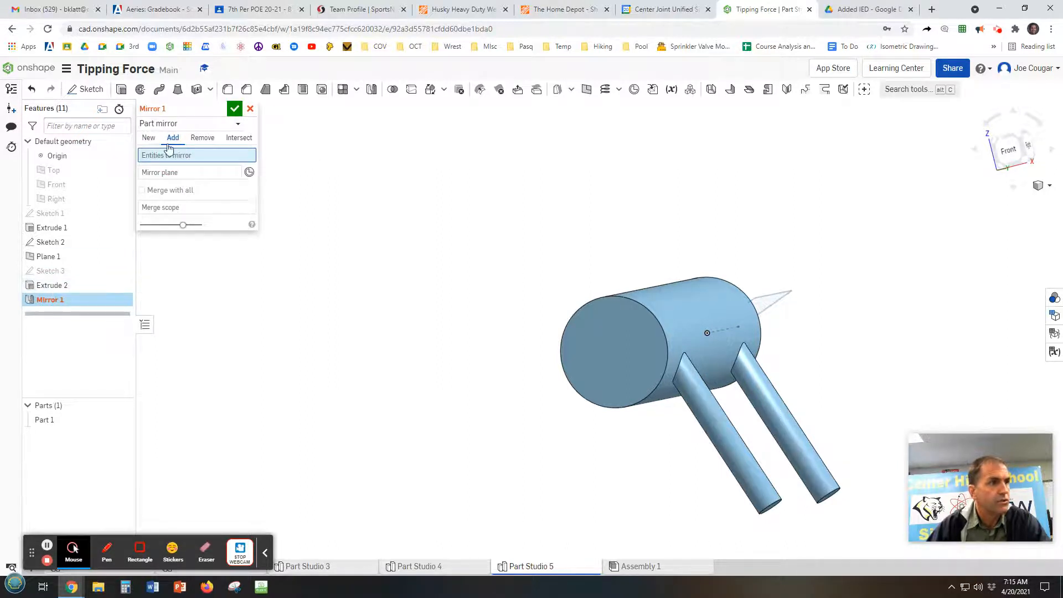
click(215, 123)
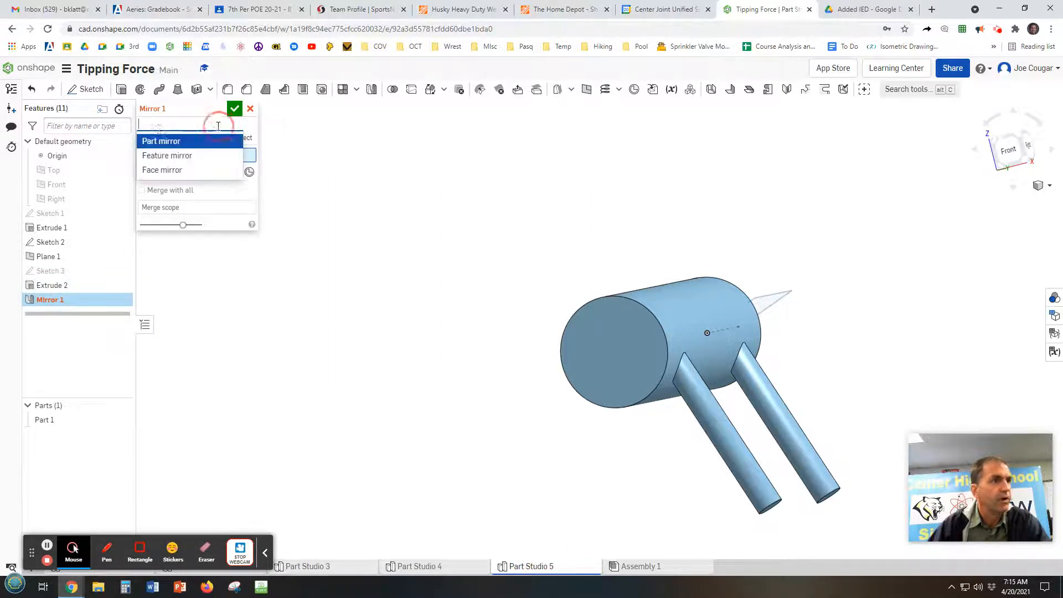
click(165, 155)
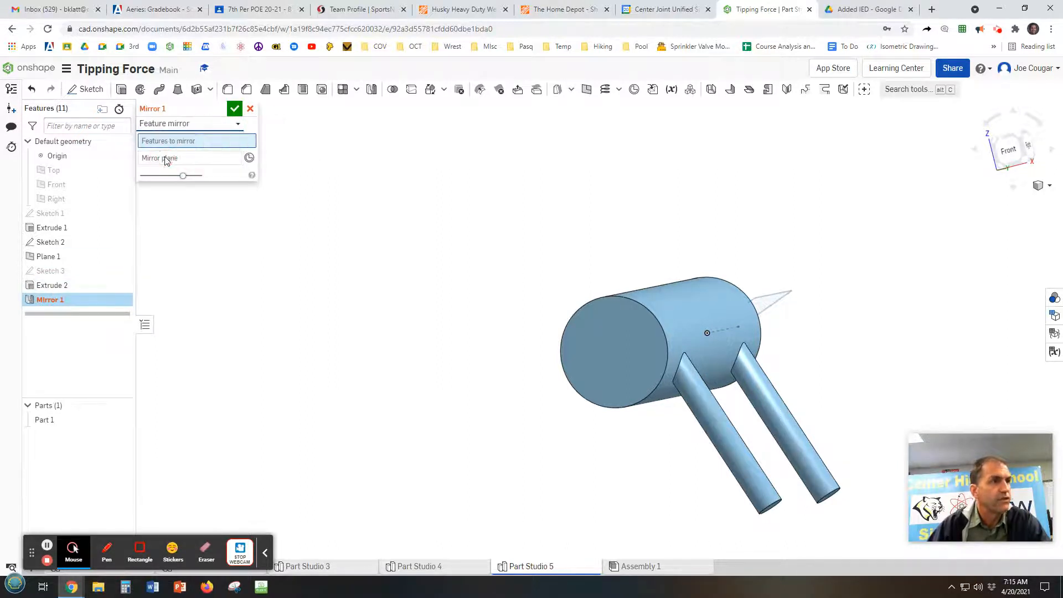
click(65, 285)
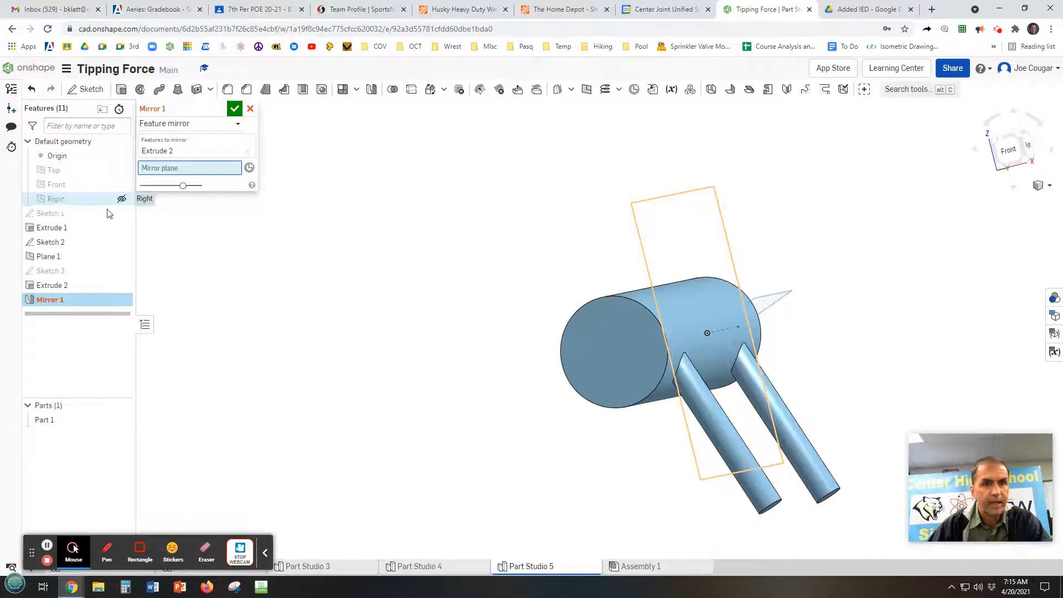
click(1009, 150)
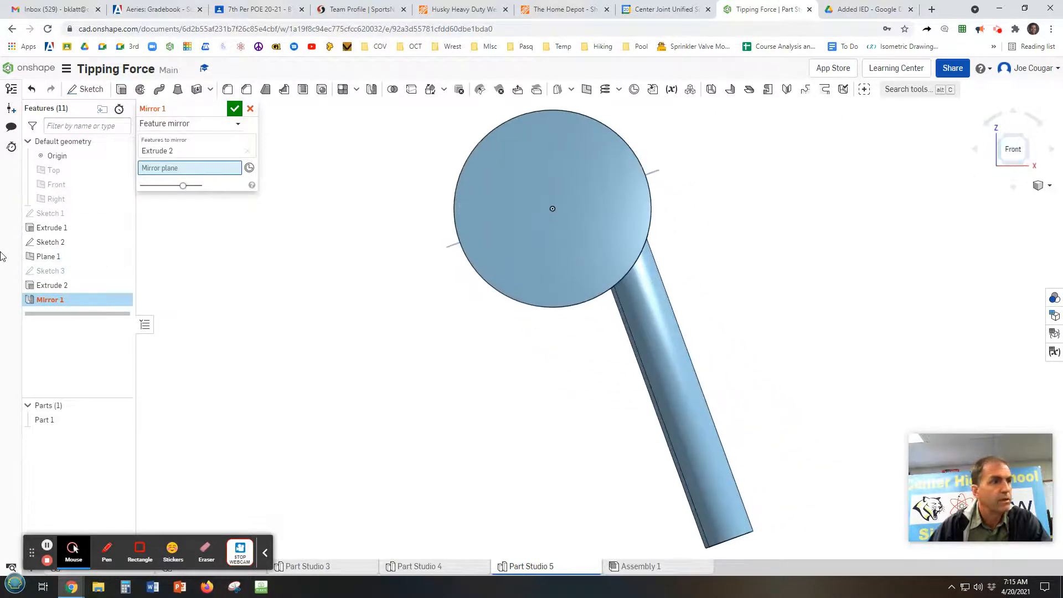
click(59, 203)
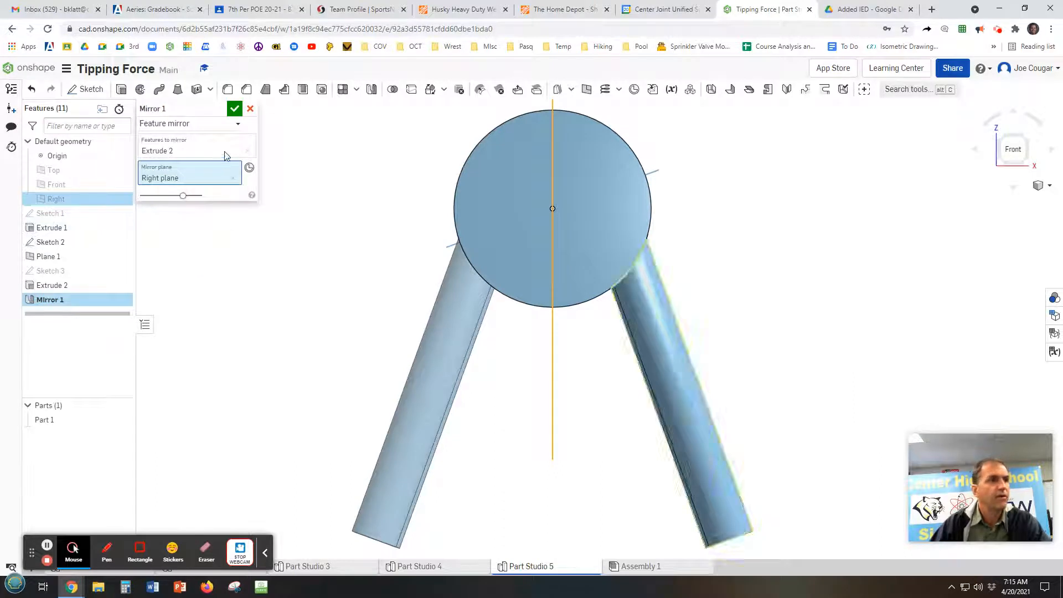
click(234, 109)
scroll(627, 258, down, 2)
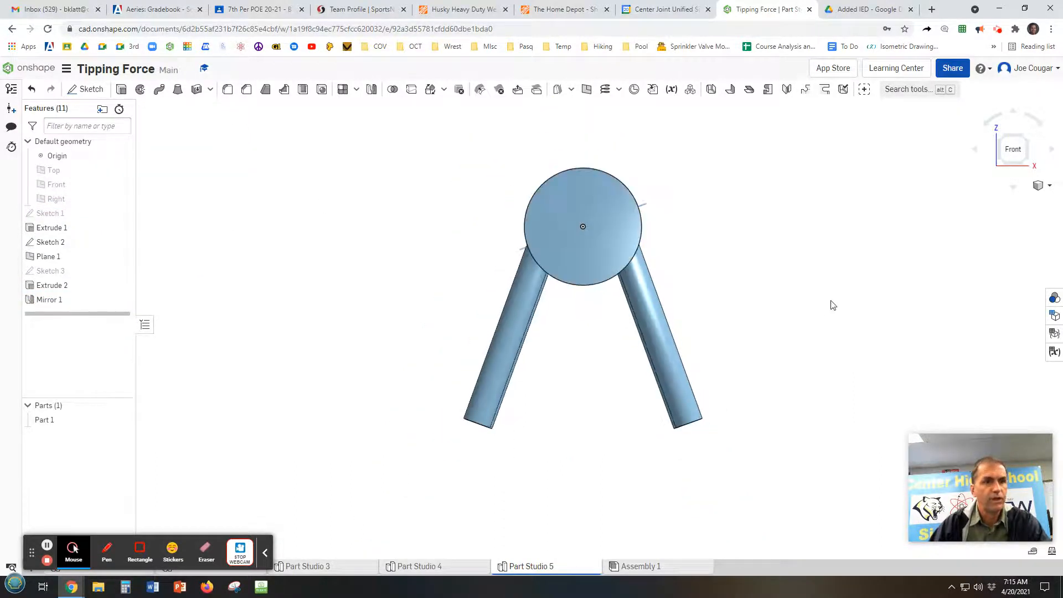
Edit the angled reference plane and set its angle from the Top plane to 25 degrees
right_drag(769, 302, 748, 308)
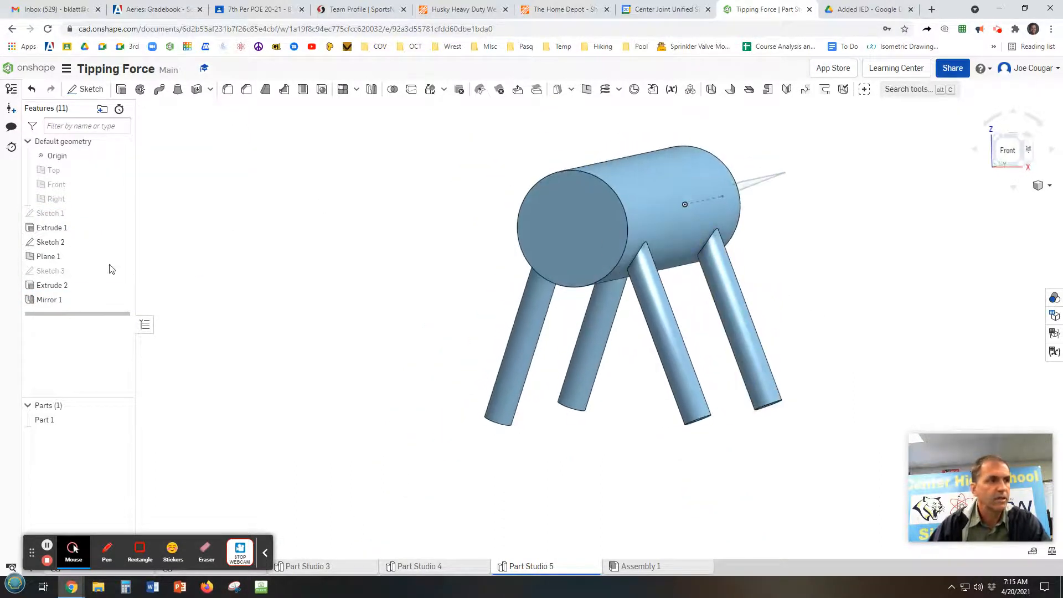
click(54, 259)
double_click(54, 259)
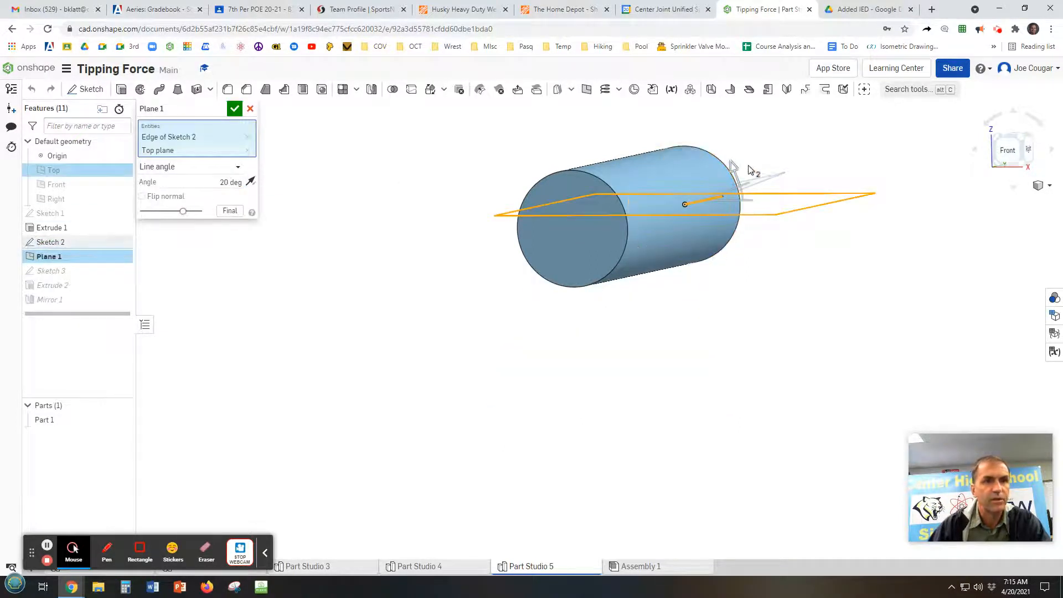
drag(736, 171, 733, 165)
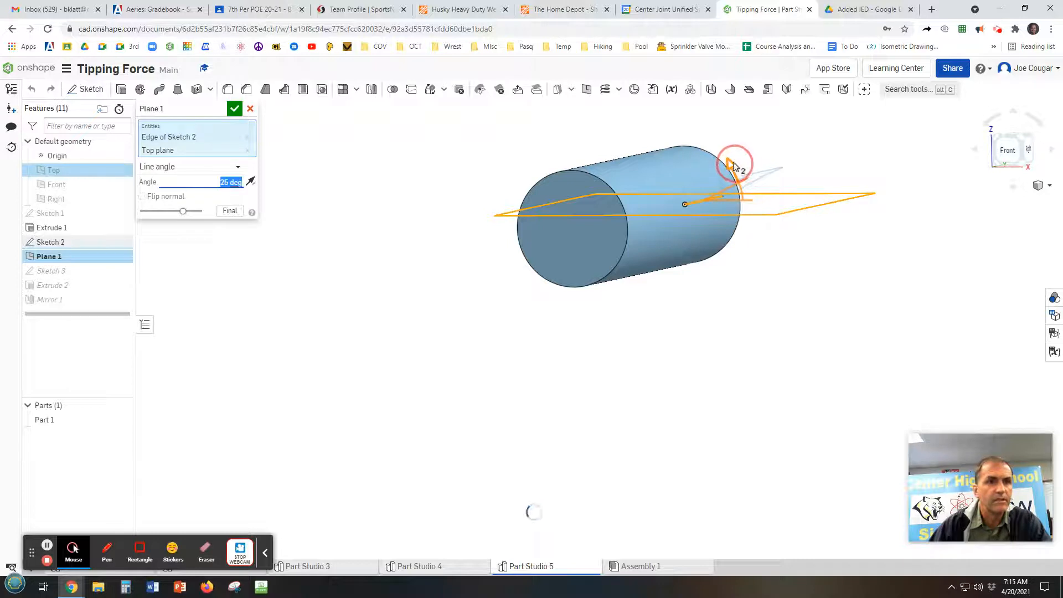
click(234, 109)
right_drag(498, 268, 761, 298)
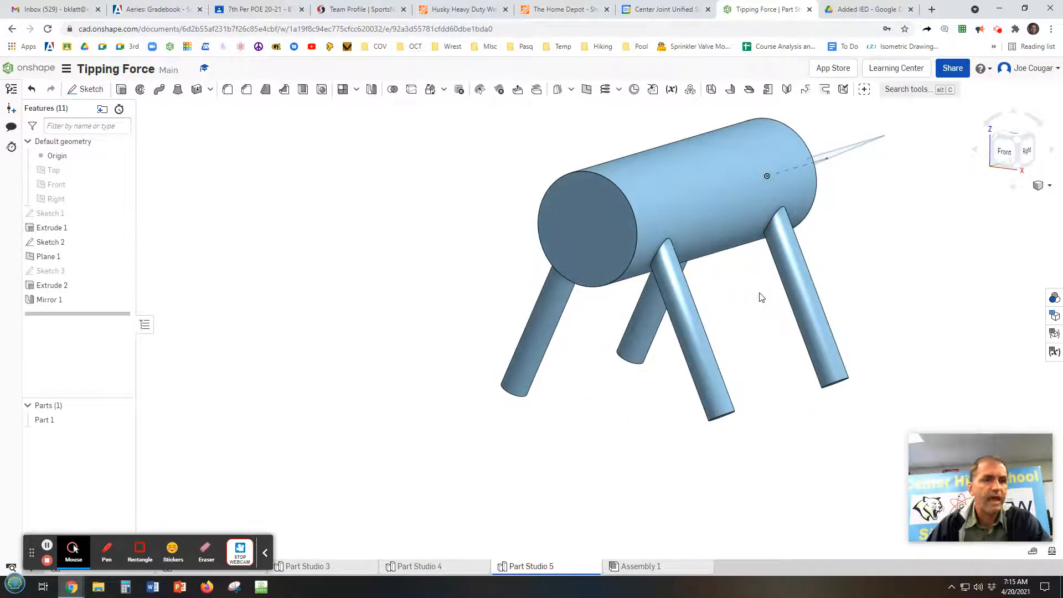
Sketch a slanted neck line about 3.74 in long on the Right plane, from inside the body's front end up and forward past it
right_drag(694, 387, 661, 410)
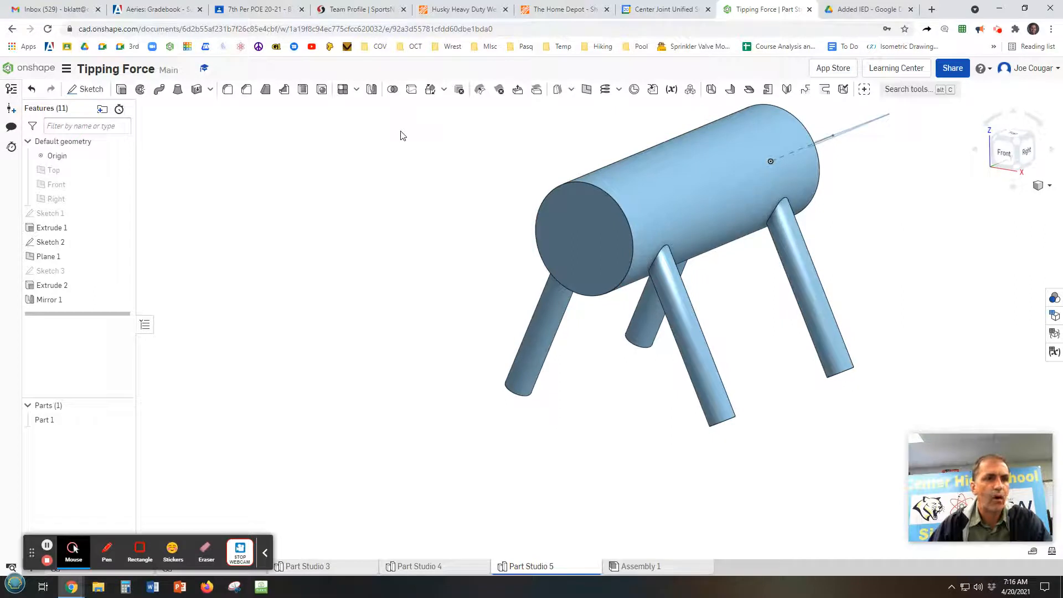
right_drag(564, 399, 503, 417)
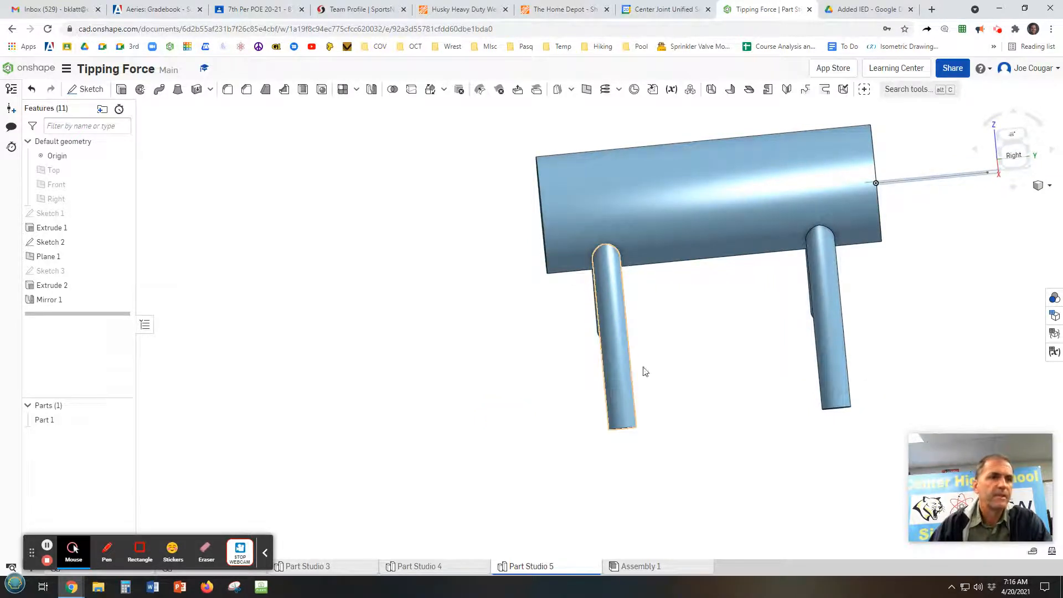
right_drag(709, 345, 720, 342)
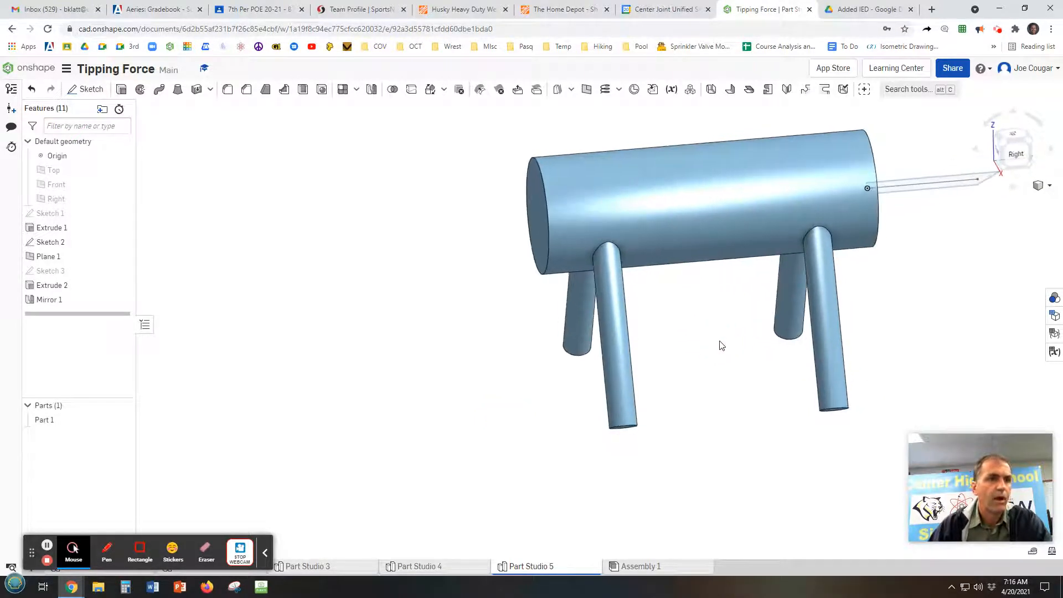
middle_drag(720, 343, 728, 407)
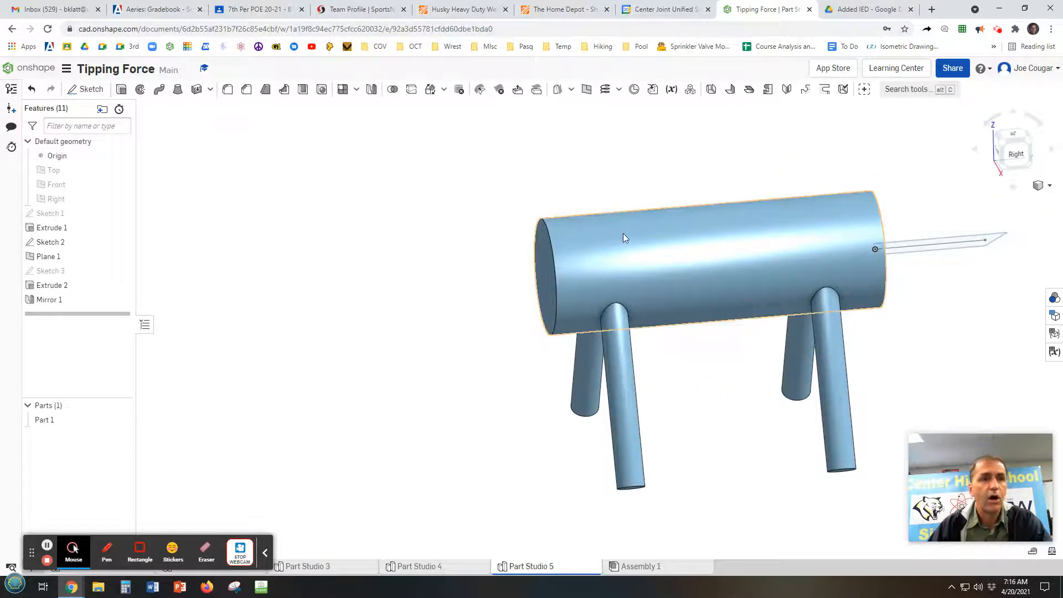
right_click(53, 199)
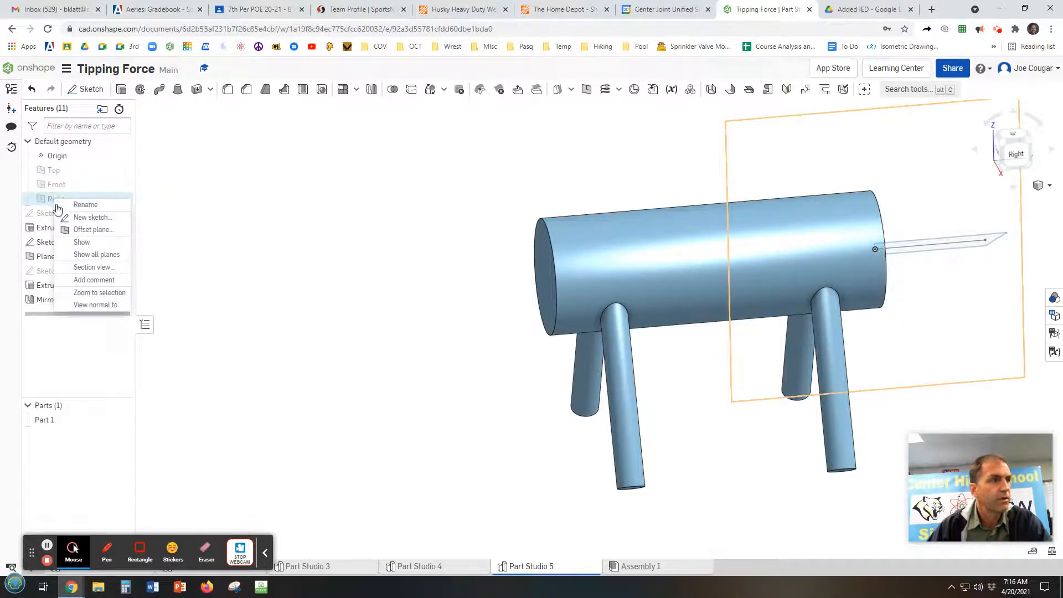
click(83, 216)
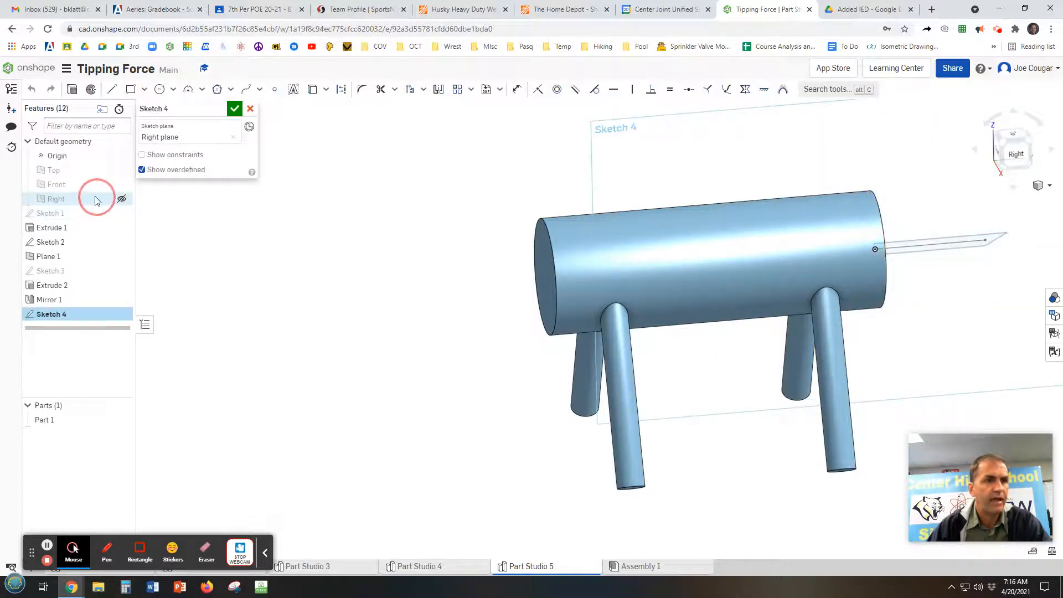
click(277, 268)
key(n)
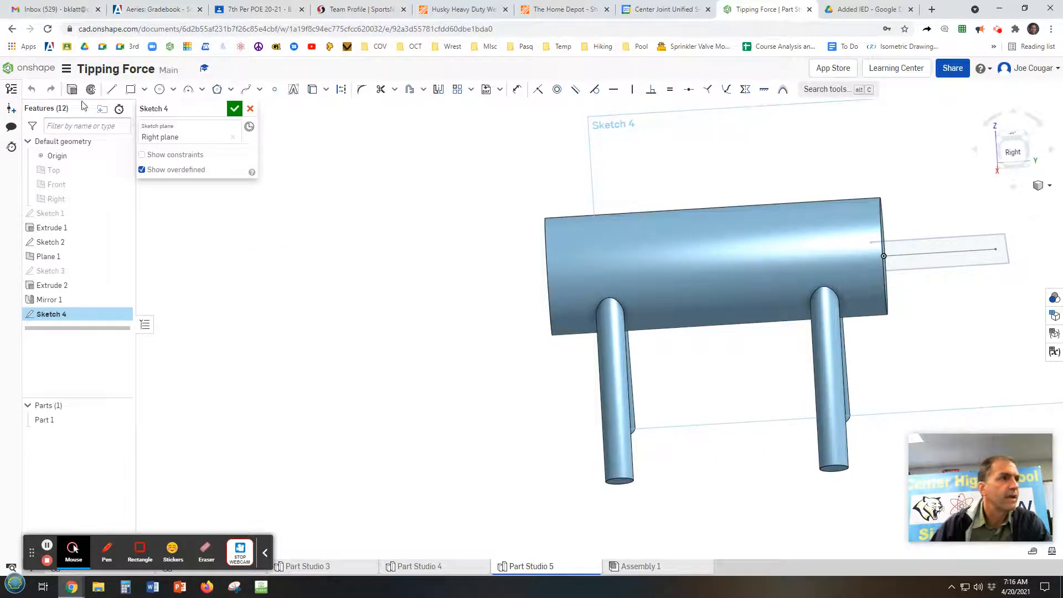
click(112, 90)
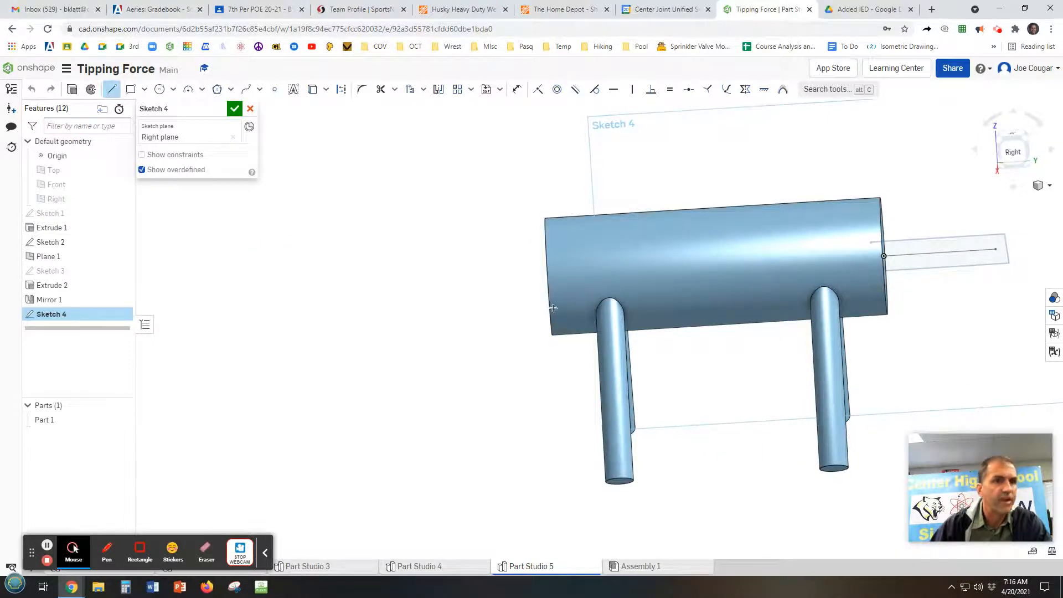
click(593, 271)
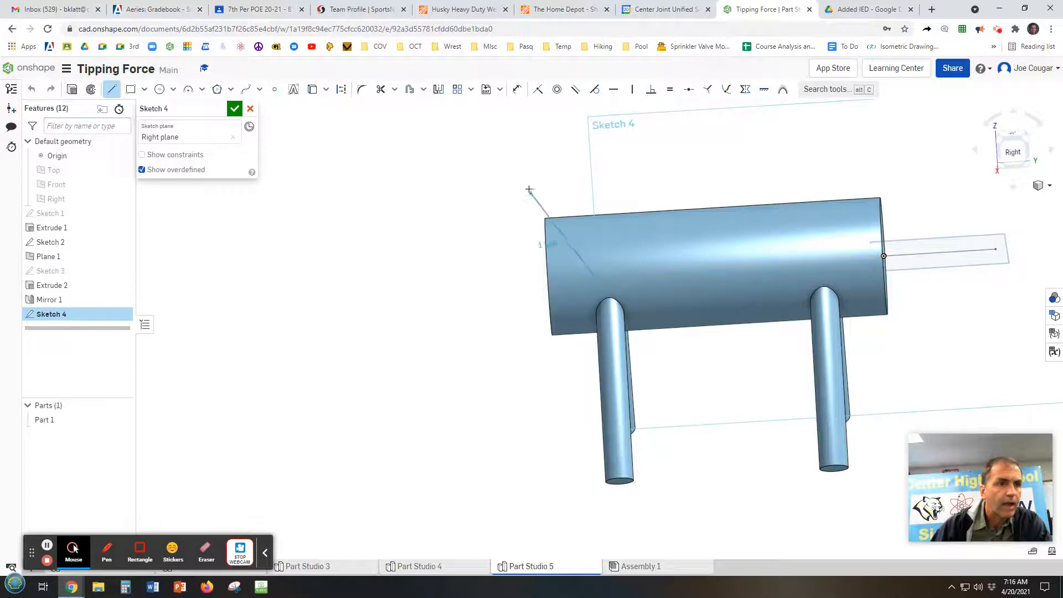
click(499, 117)
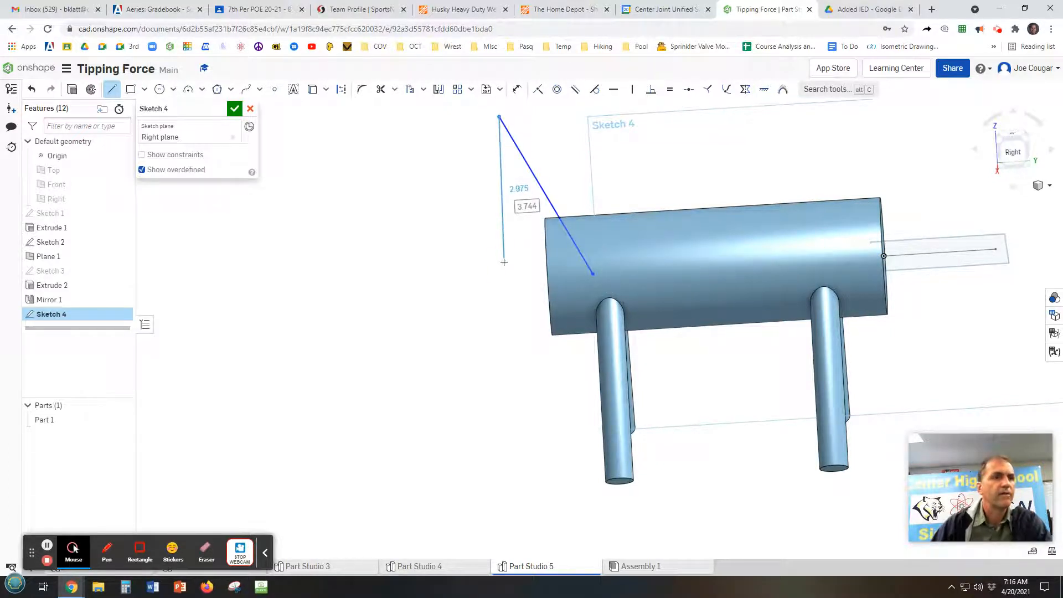
middle_drag(502, 263, 589, 320)
click(234, 110)
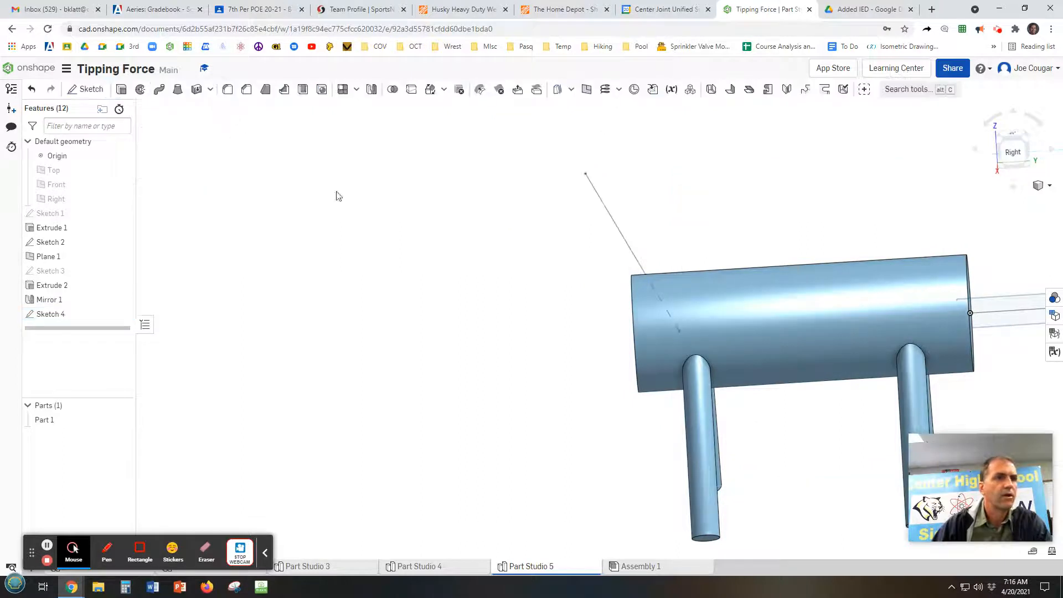
Create a Point normal reference plane at the upper end of the neck line, perpendicular to that line
mouse_move(723, 310)
right_down()
mouse_move(809, 270)
mouse_move(830, 313)
mouse_move(681, 299)
right_up()
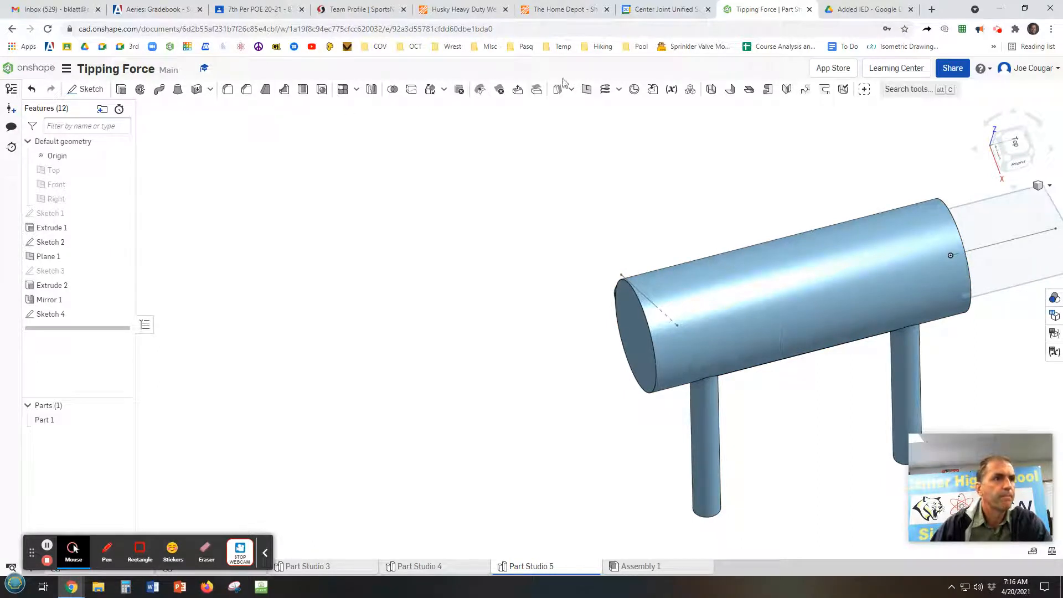
click(587, 89)
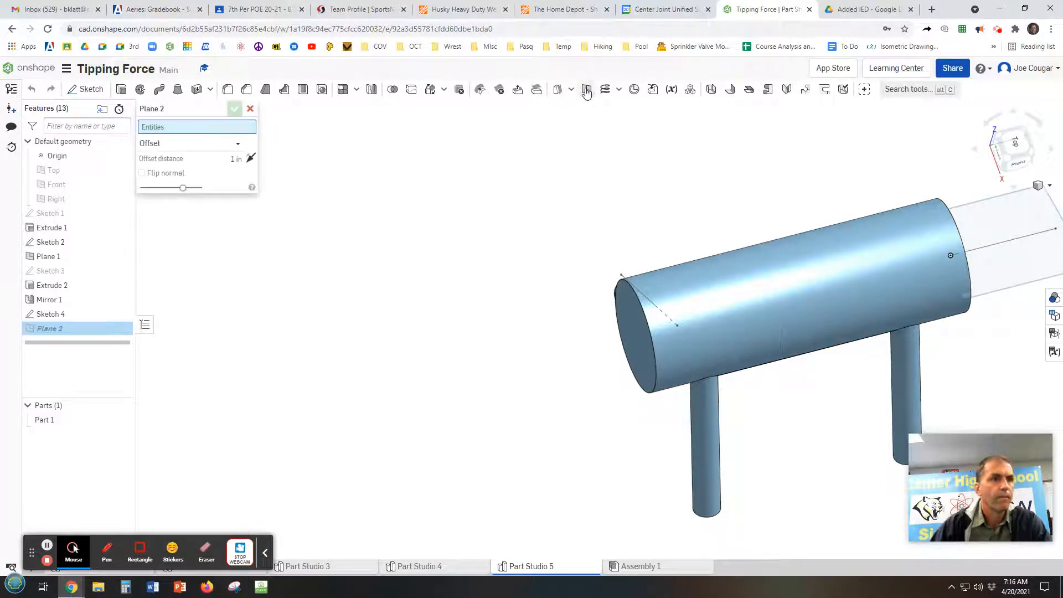
click(193, 145)
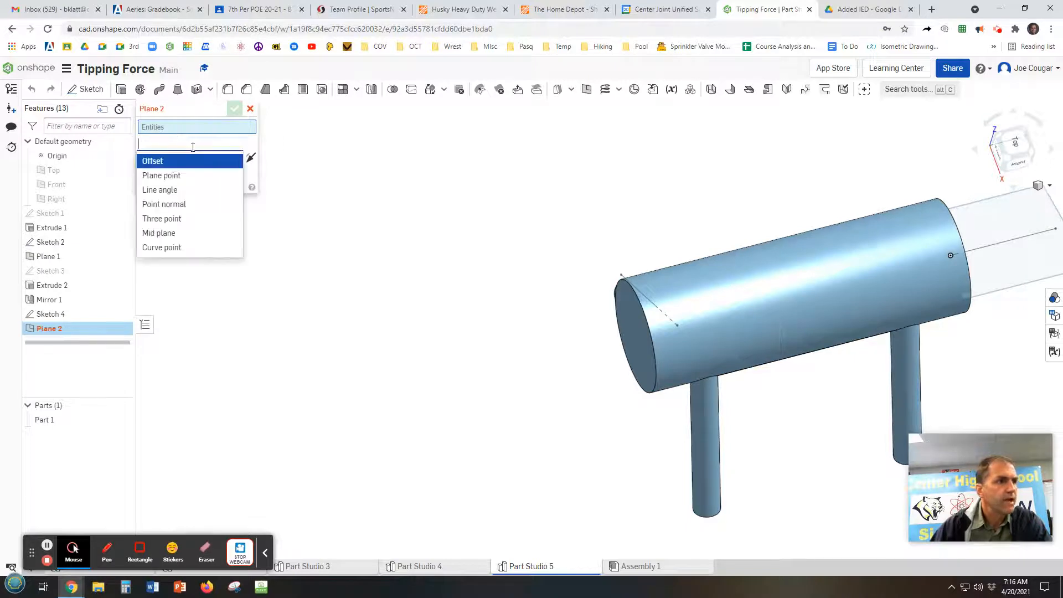
click(170, 205)
click(621, 276)
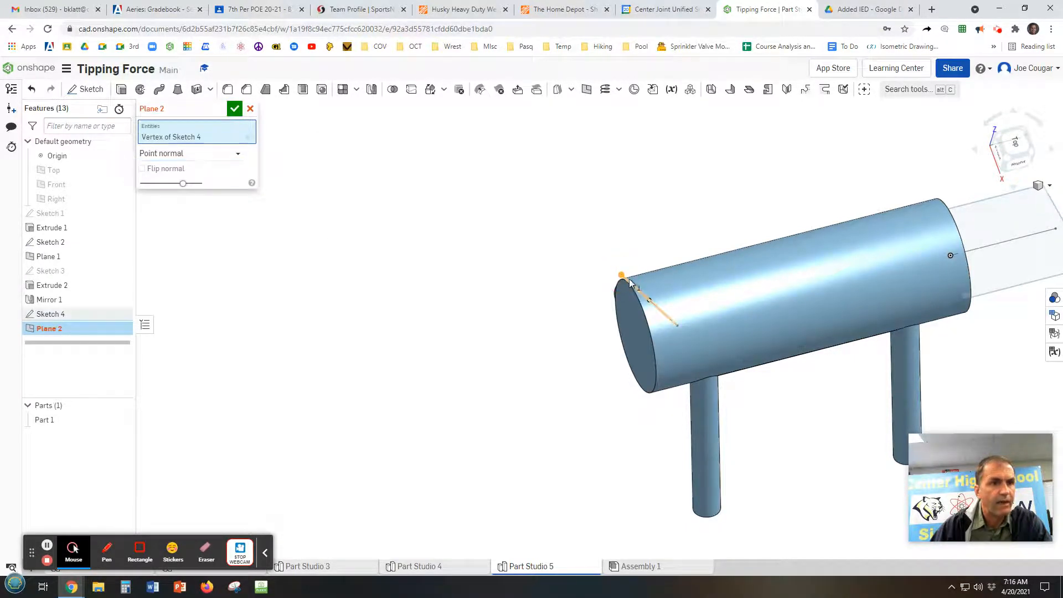
click(632, 287)
mouse_move(742, 408)
right_down()
mouse_move(759, 377)
mouse_move(736, 349)
mouse_move(734, 319)
mouse_move(760, 303)
mouse_move(813, 317)
mouse_move(825, 326)
mouse_move(814, 332)
right_up()
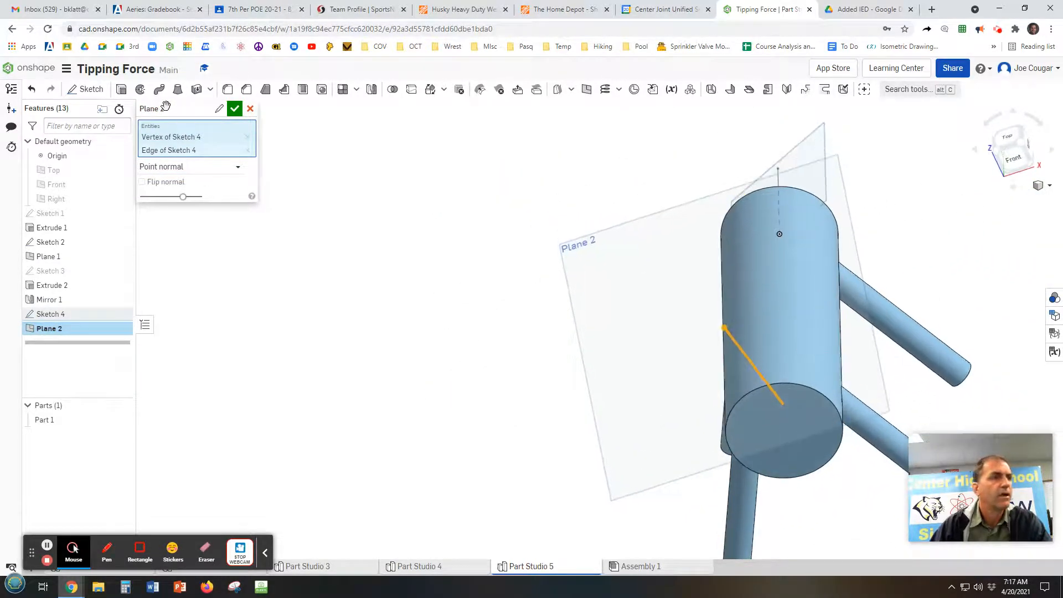
Sketch a circle about 0.65 in in diameter on the neck's reference plane, centred on the upper end of the neck line
click(104, 91)
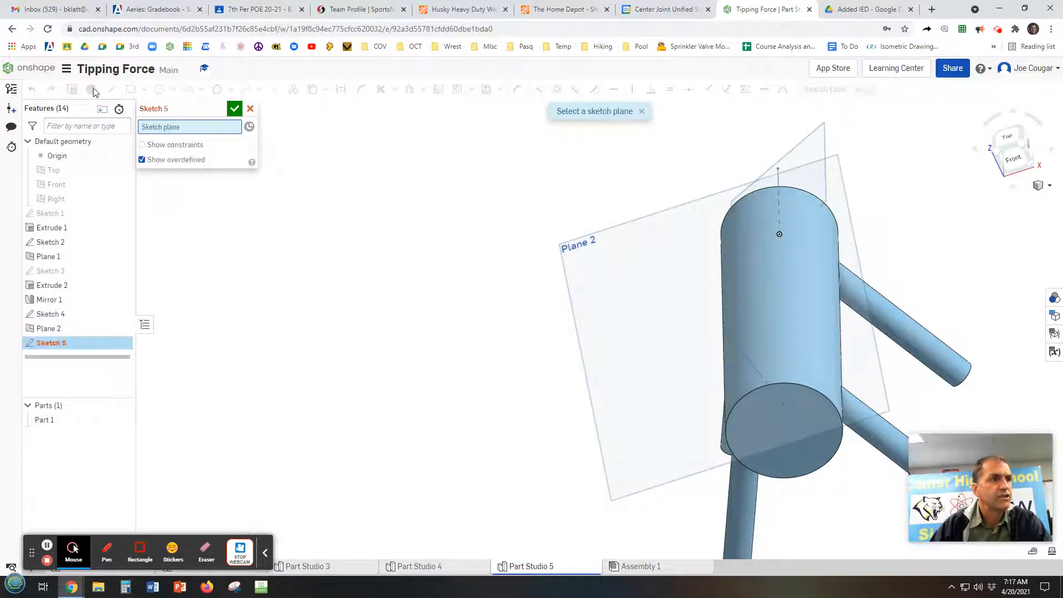
click(588, 301)
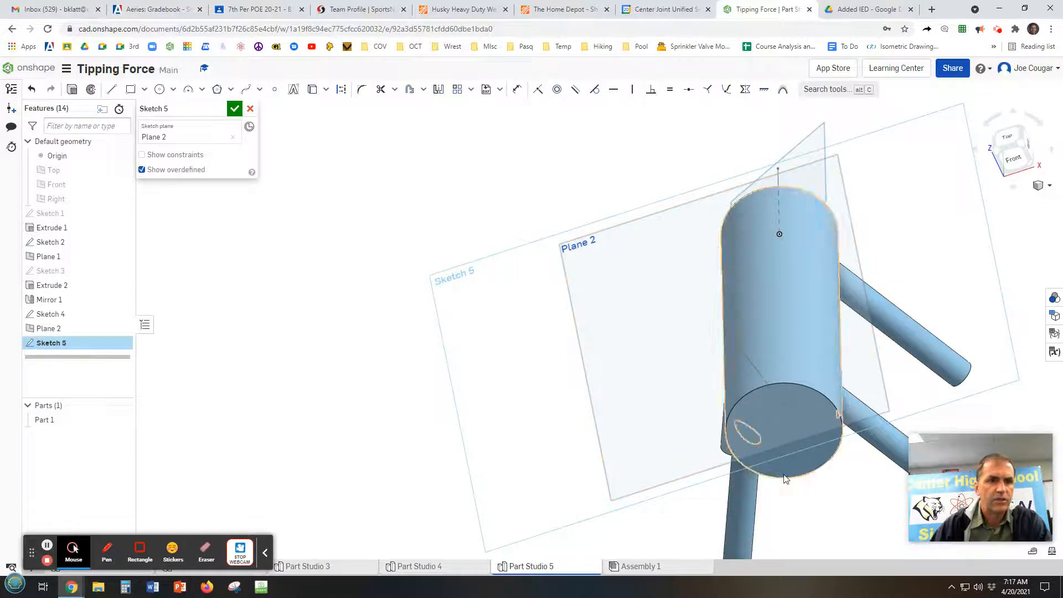
right_drag(747, 431, 874, 481)
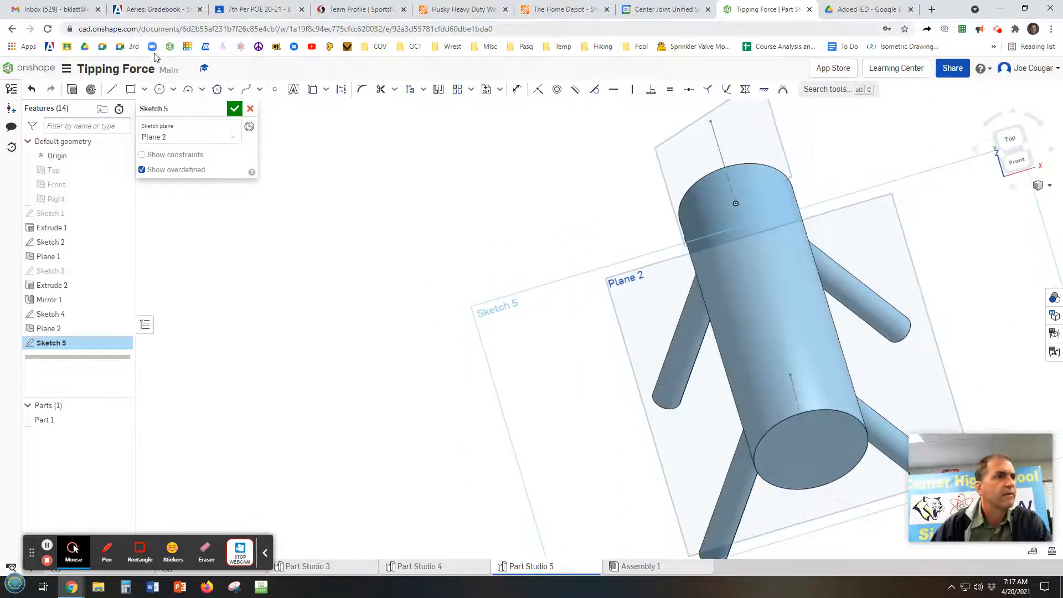
click(159, 89)
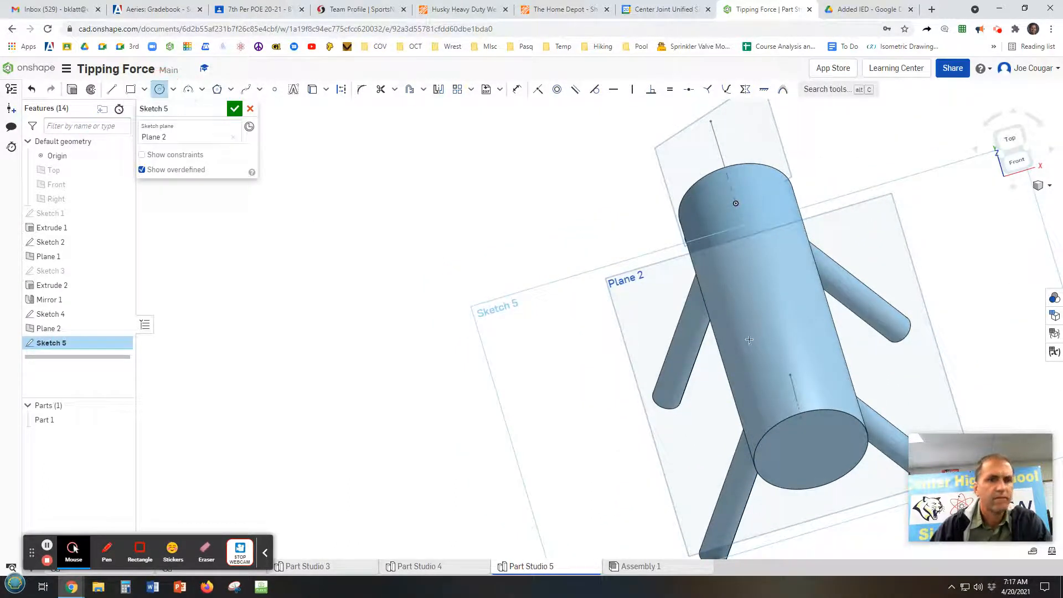
click(790, 374)
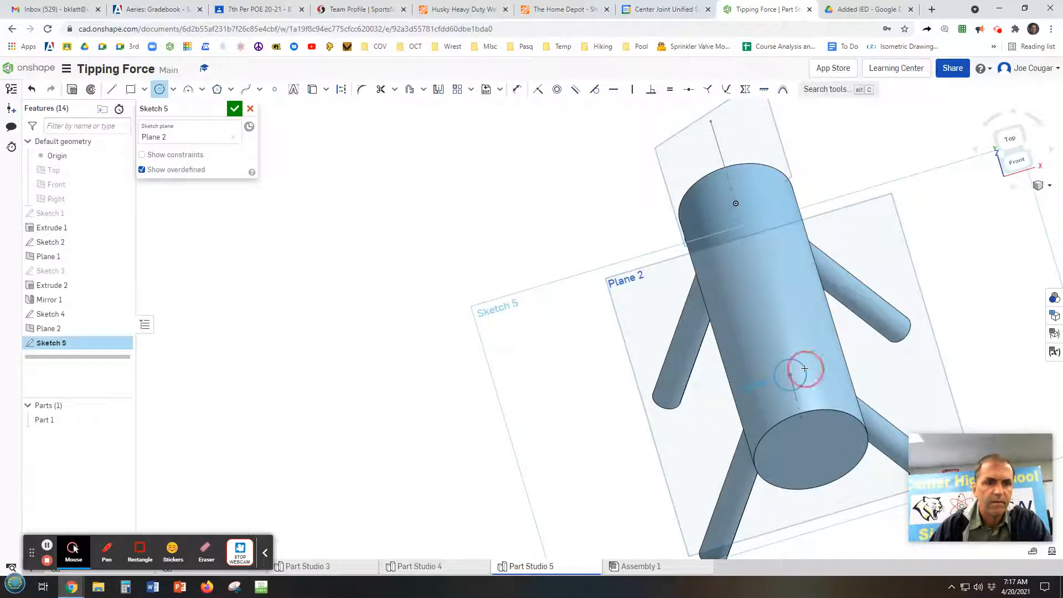
click(804, 368)
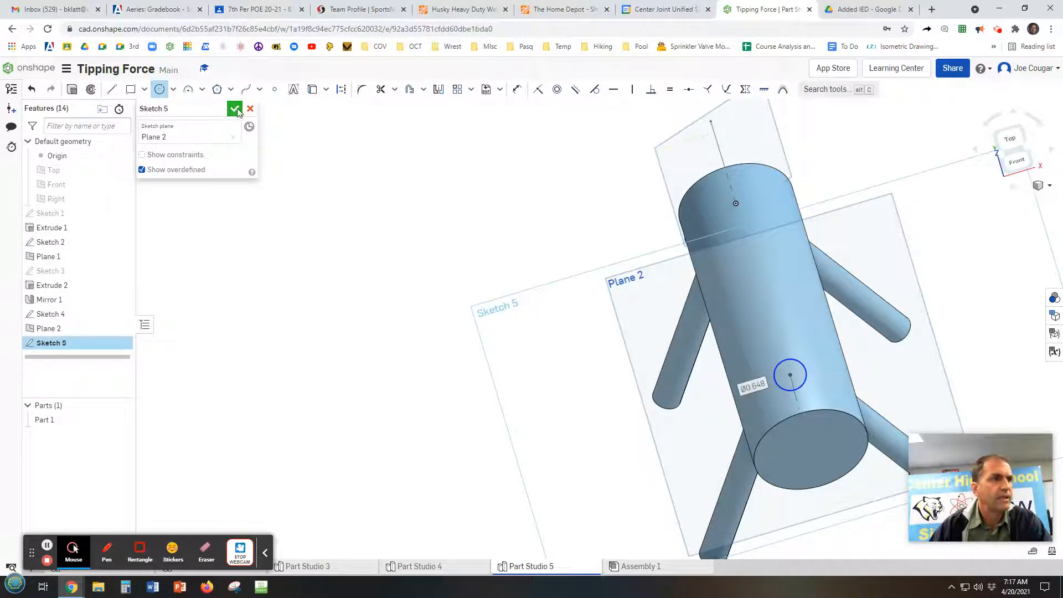
click(234, 108)
Extrude the neck circle 3.33 in toward the body with a 7-degree draft, adding it to the body
mouse_move(554, 387)
right_down()
mouse_move(491, 384)
mouse_move(420, 356)
right_up()
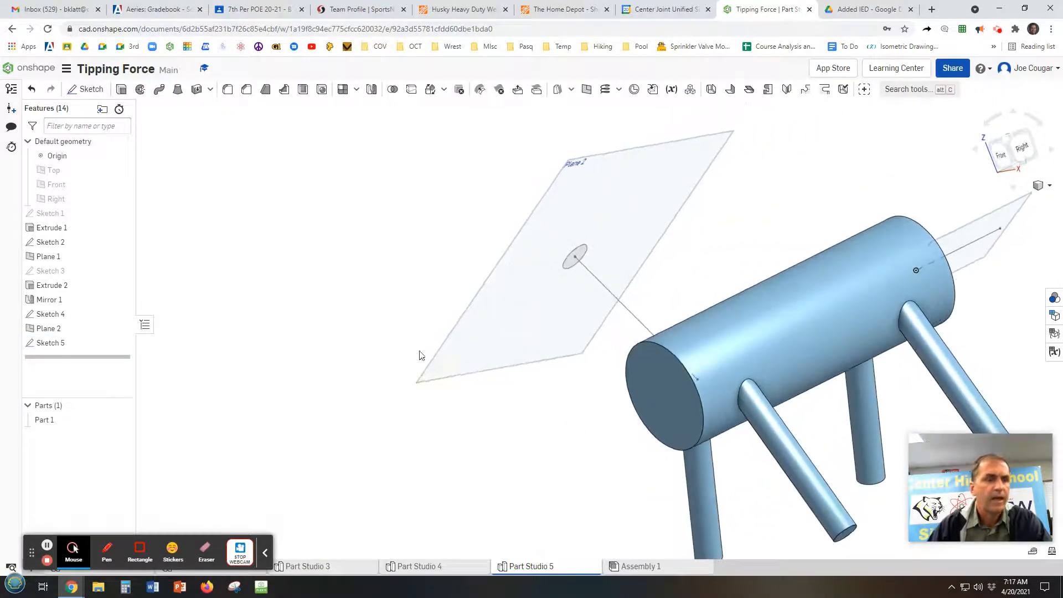
click(121, 90)
click(570, 266)
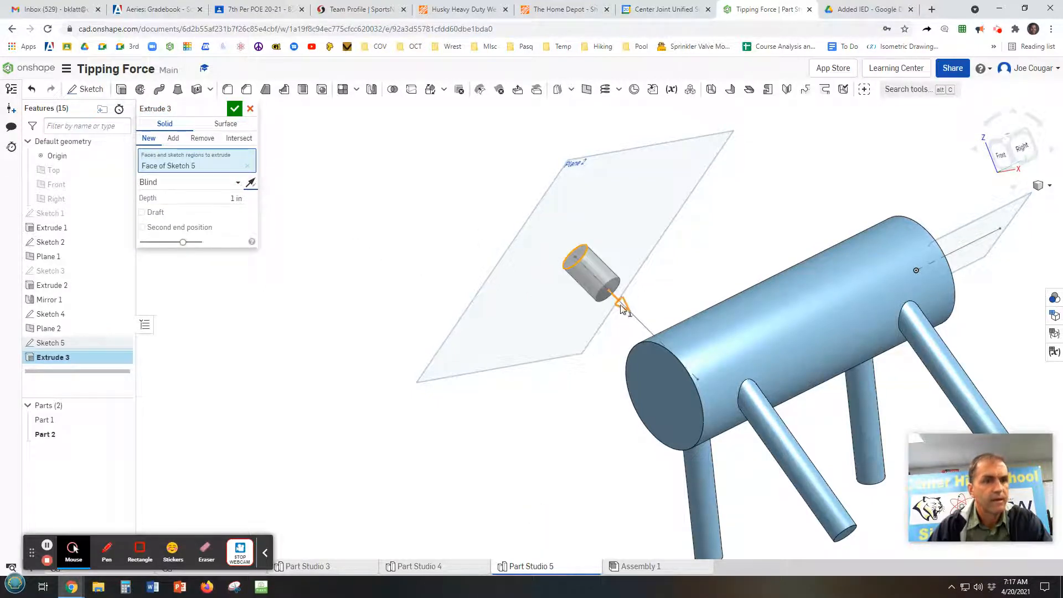
drag(621, 308, 697, 375)
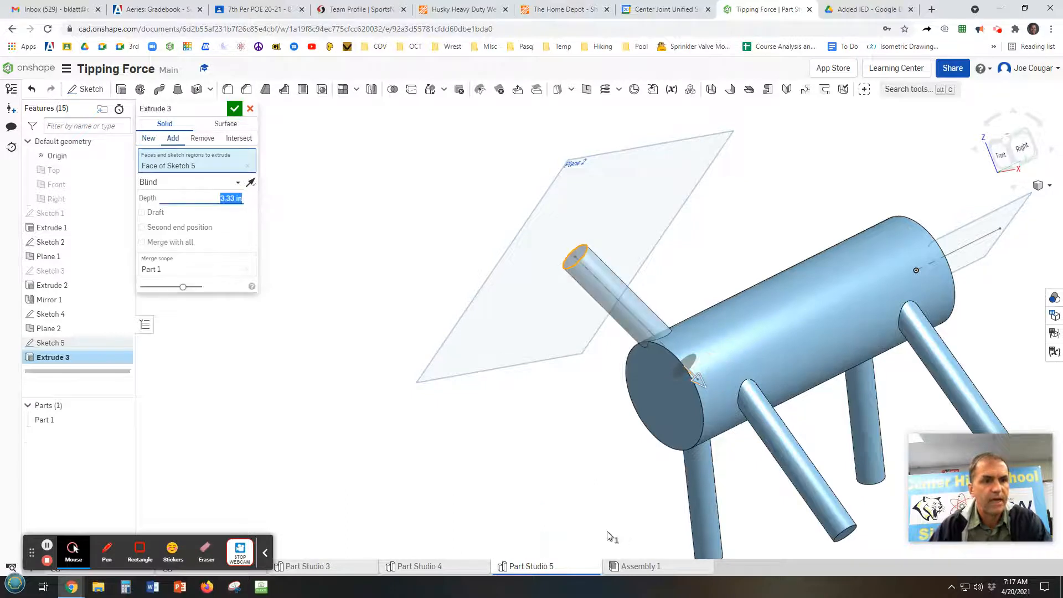
click(153, 218)
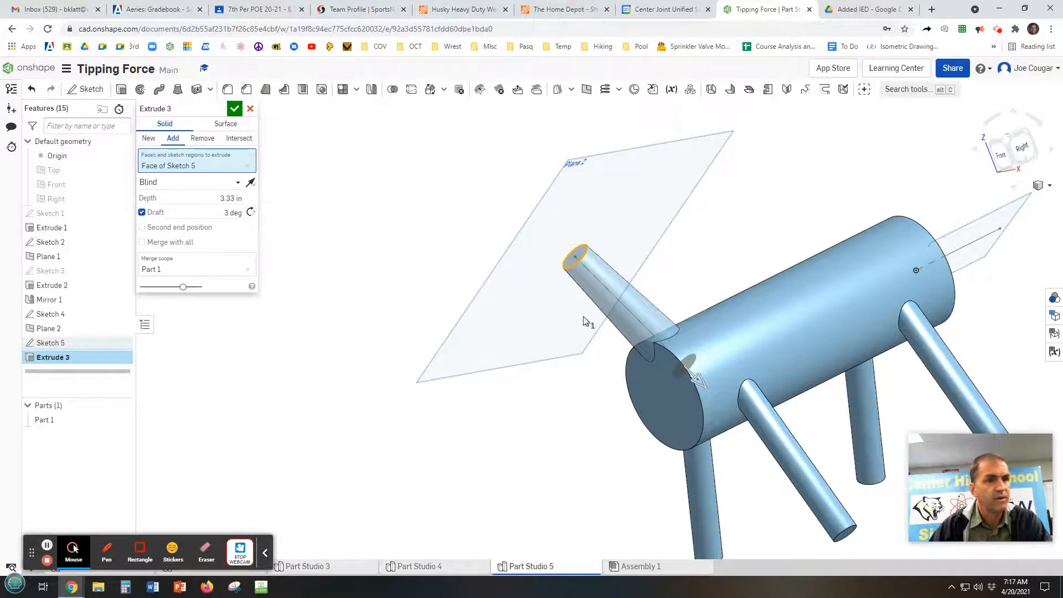
click(235, 213)
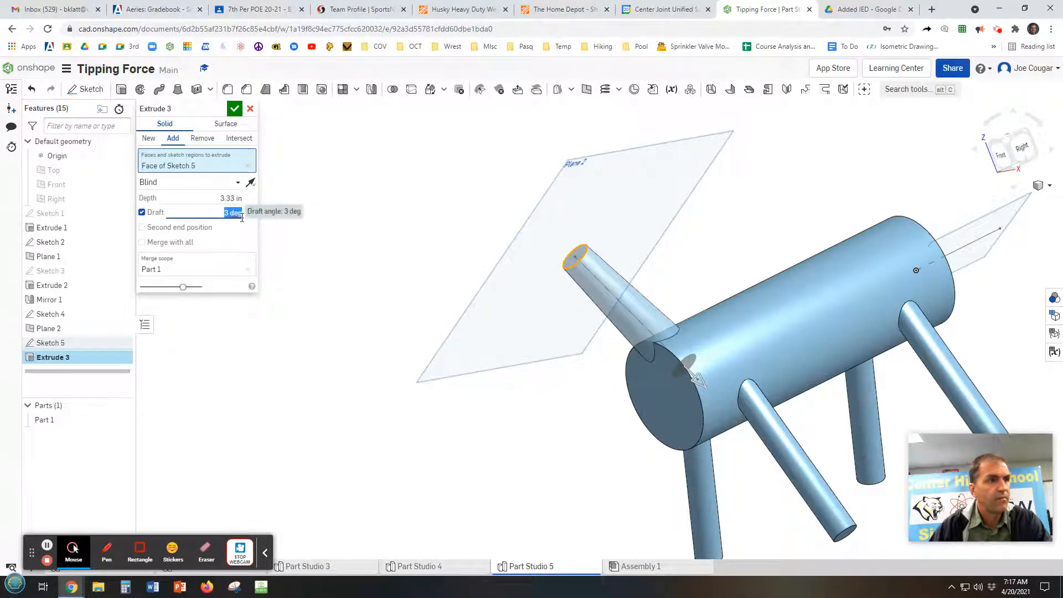
scroll(239, 217, up, 3)
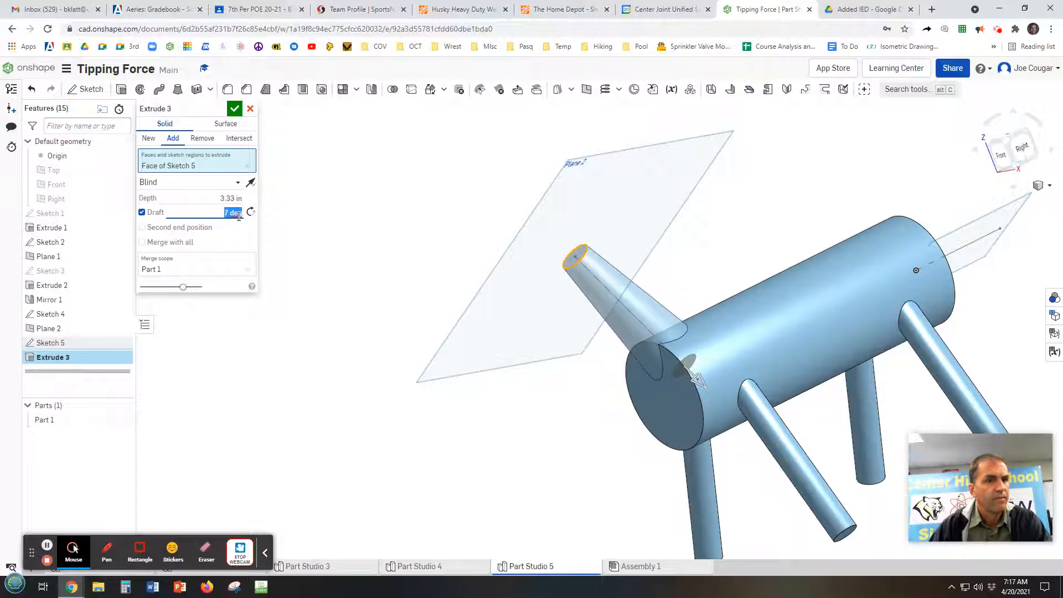
click(235, 109)
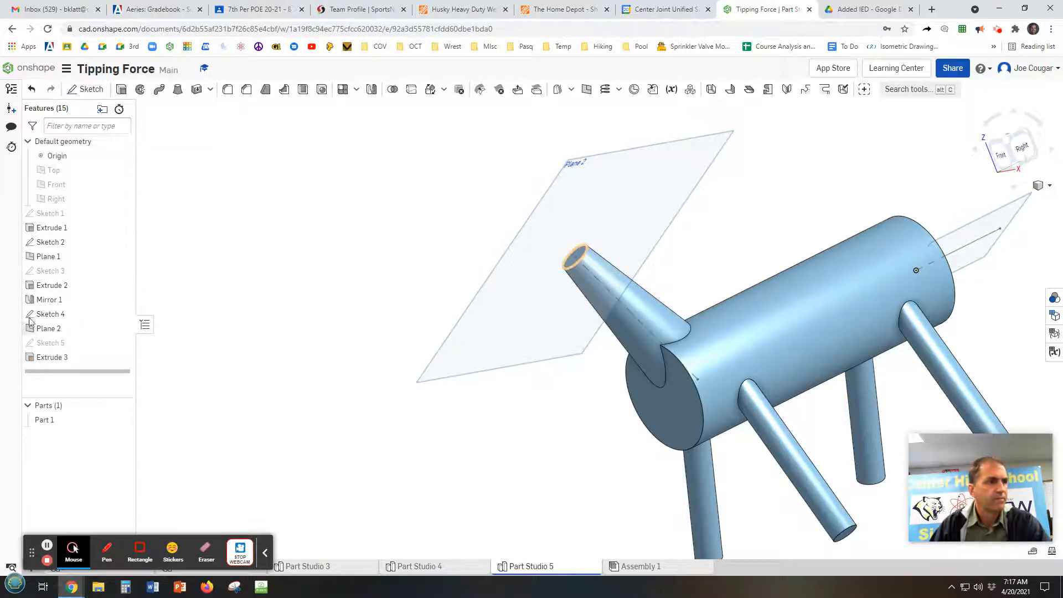
Hide the reference plane at the upper end of the neck
click(119, 328)
right_drag(304, 398, 387, 388)
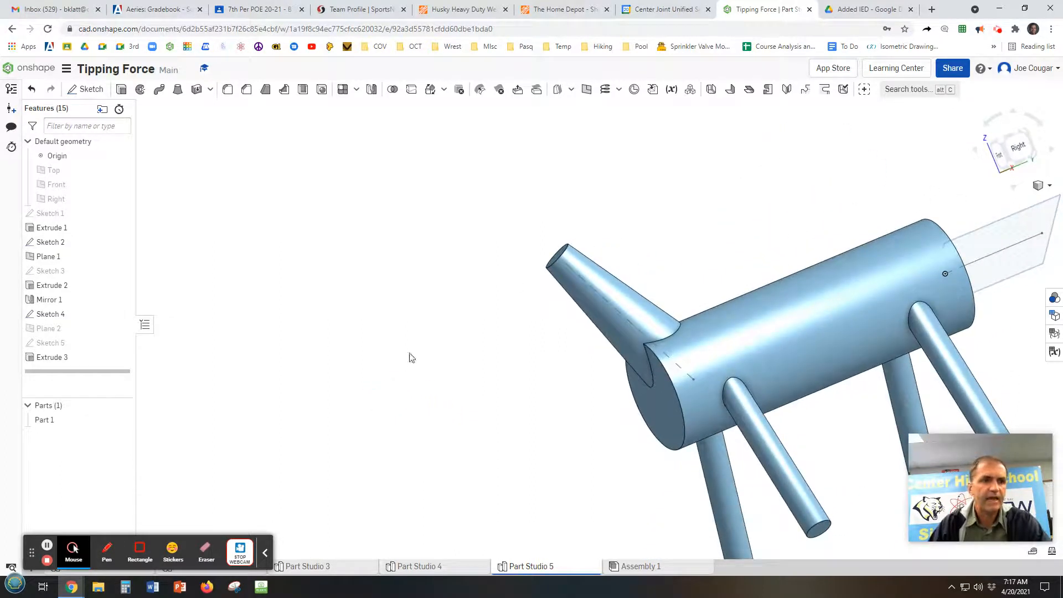
right_drag(540, 425, 576, 444)
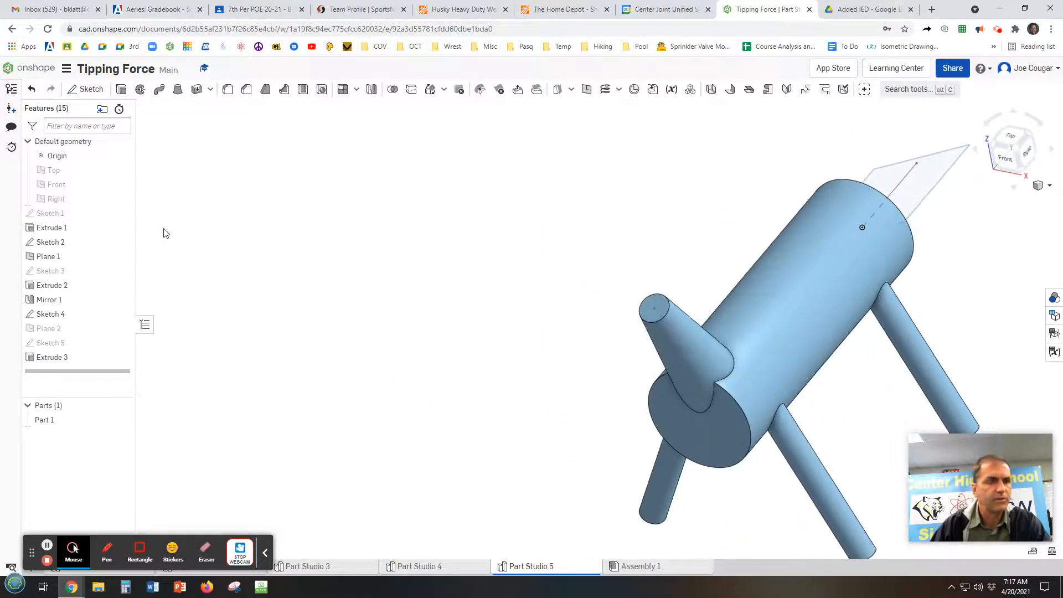
Sketch a horizontal line about 2.21 in long on the neck's top face, running sideways from the face's centre
click(86, 89)
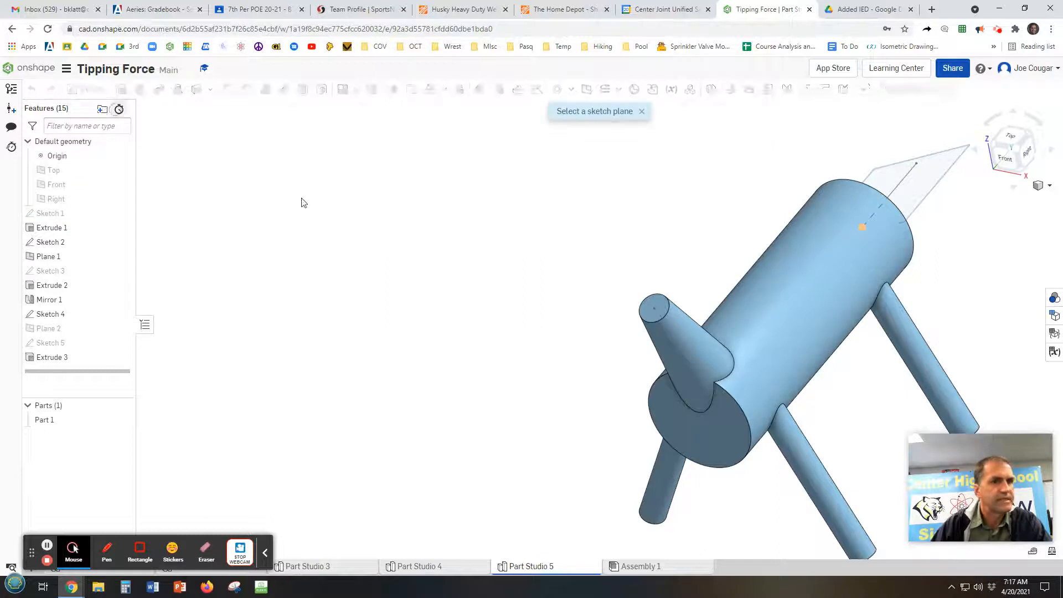
click(658, 312)
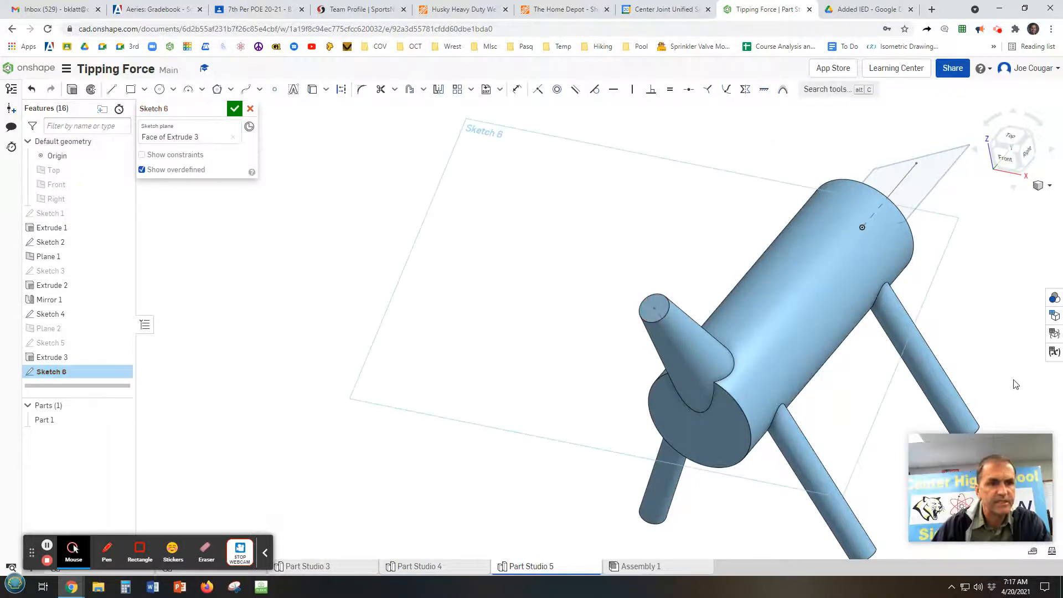
mouse_move(941, 398)
right_down()
mouse_move(1024, 377)
mouse_move(838, 357)
right_up()
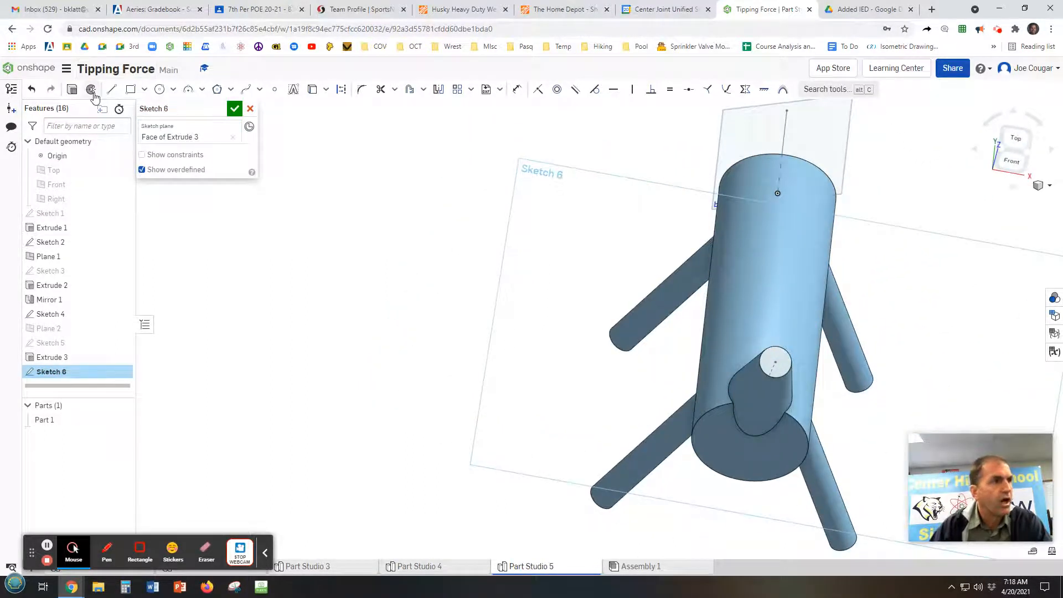
click(111, 89)
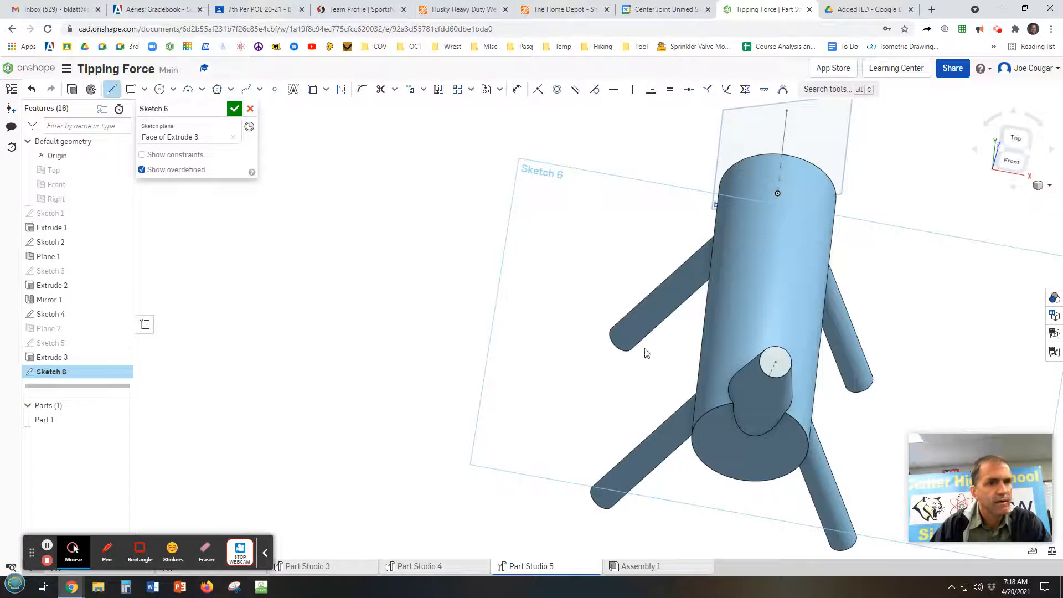
click(775, 362)
click(883, 380)
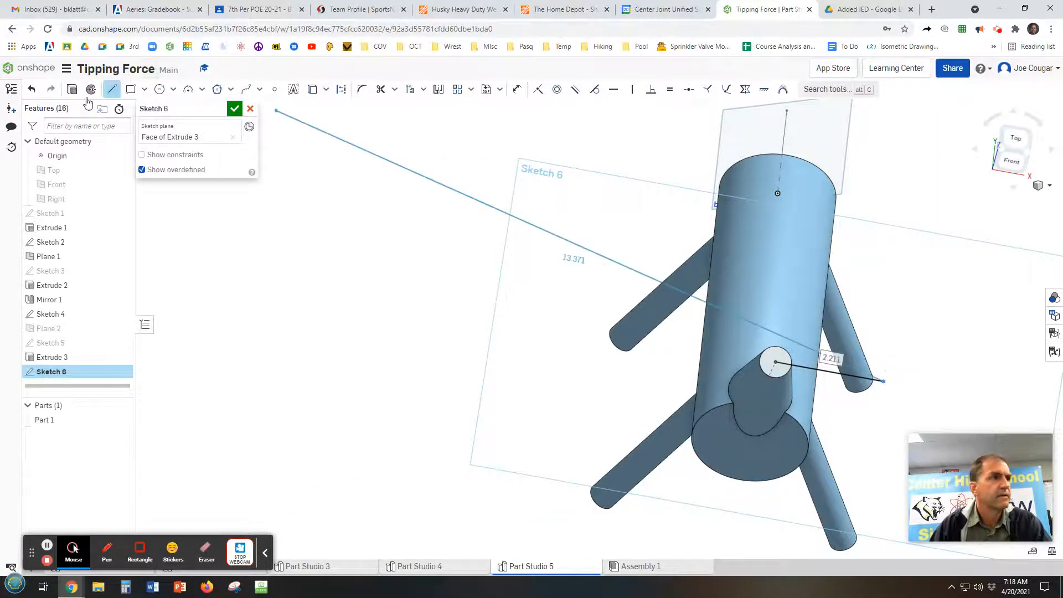
click(233, 110)
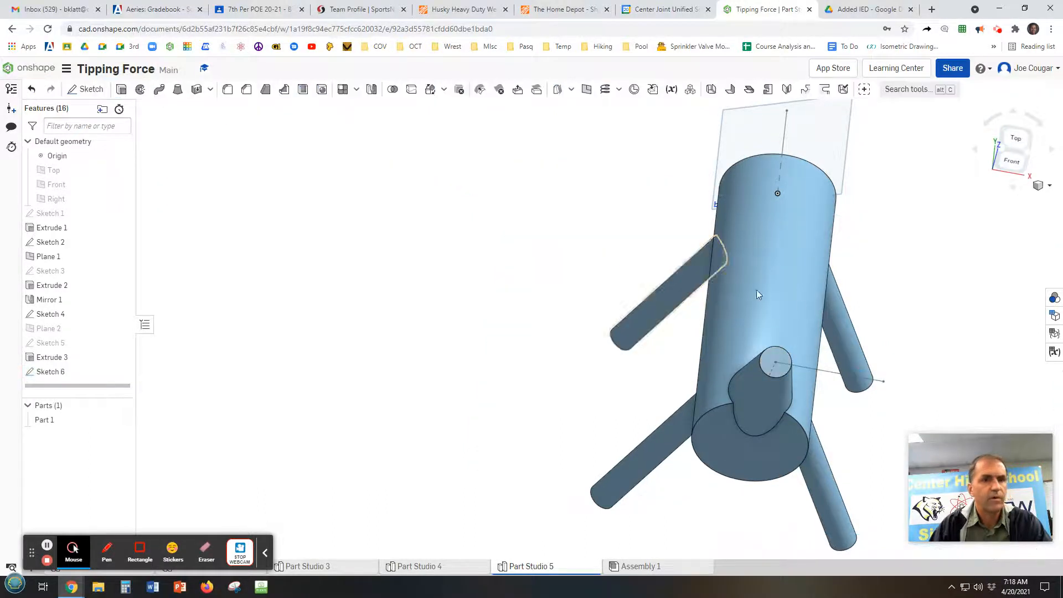
Create a Line angle reference plane through the sideways line, at 80 degrees measured from the neck's top face
mouse_move(756, 290)
right_down()
mouse_move(723, 244)
mouse_move(722, 284)
mouse_move(736, 297)
right_up()
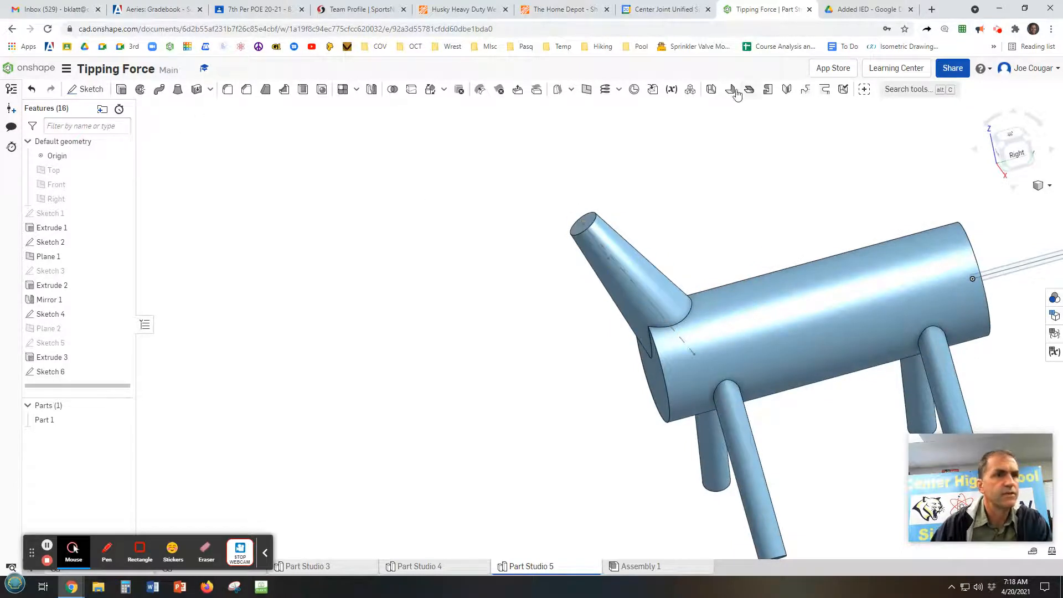
click(584, 92)
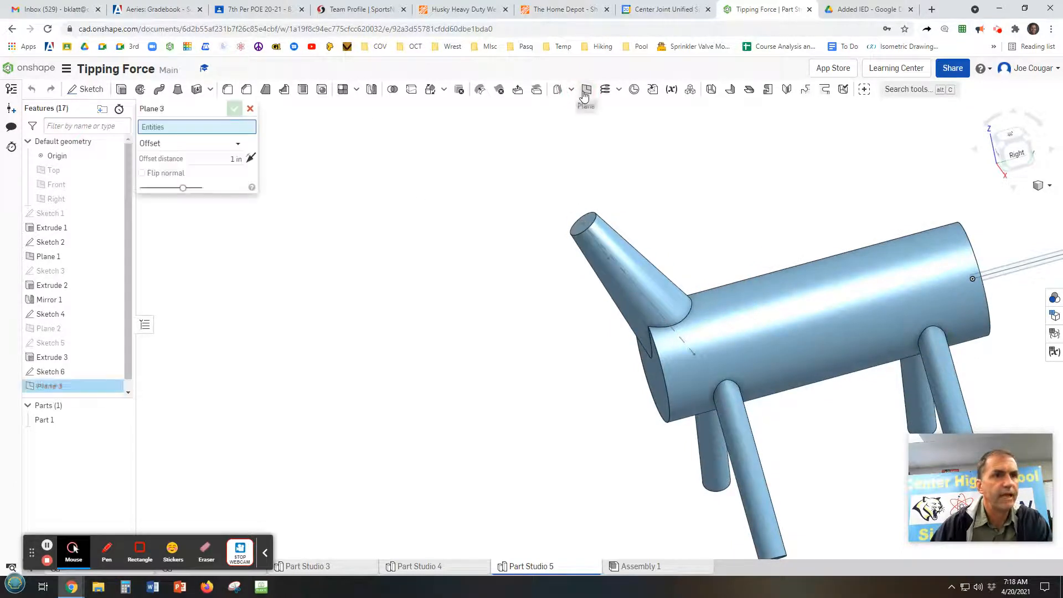
click(209, 144)
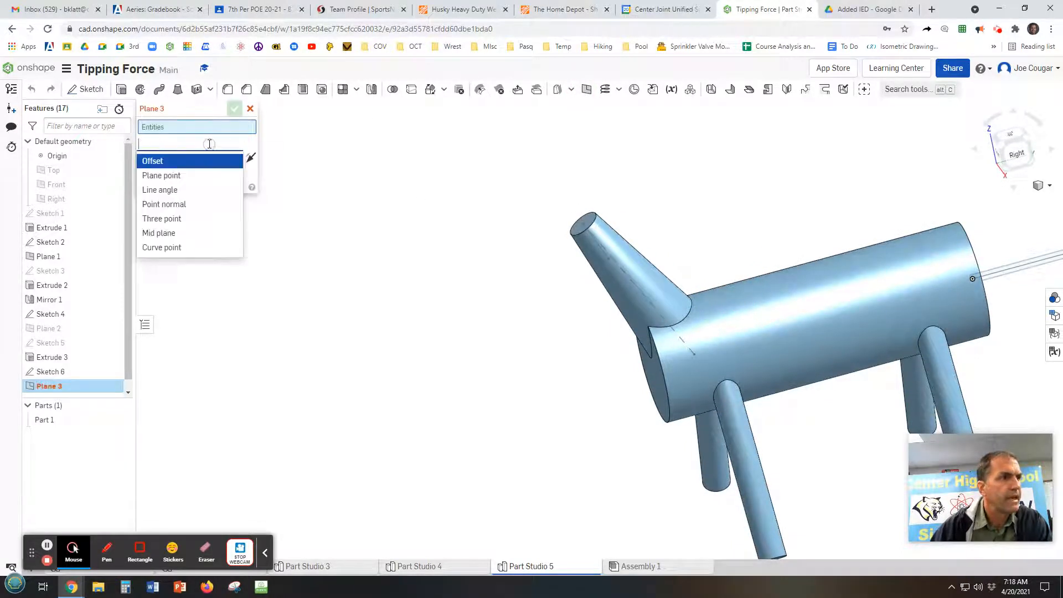
click(169, 190)
right_drag(645, 228, 710, 238)
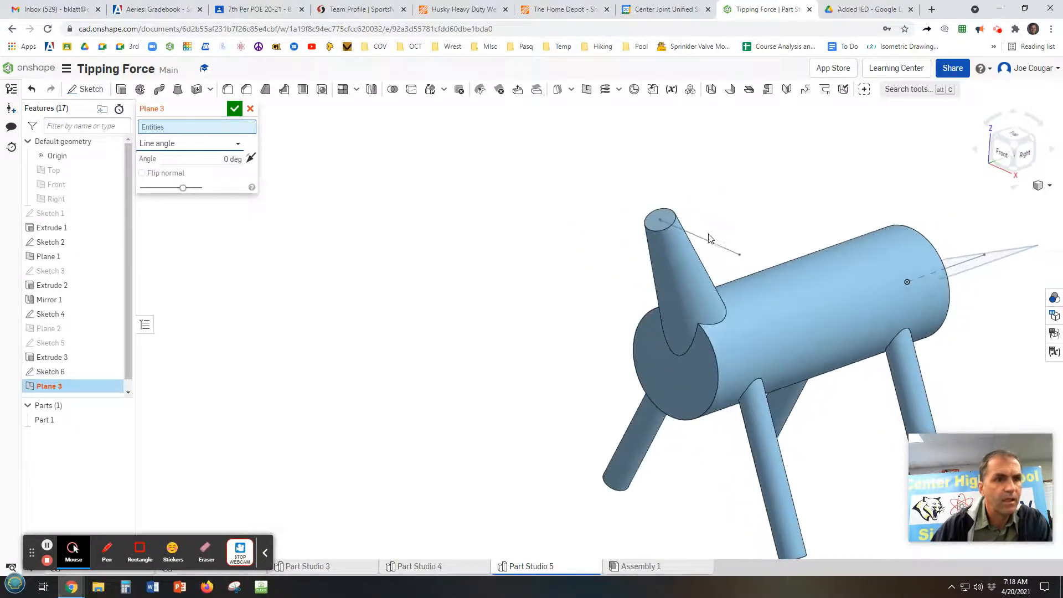
click(708, 242)
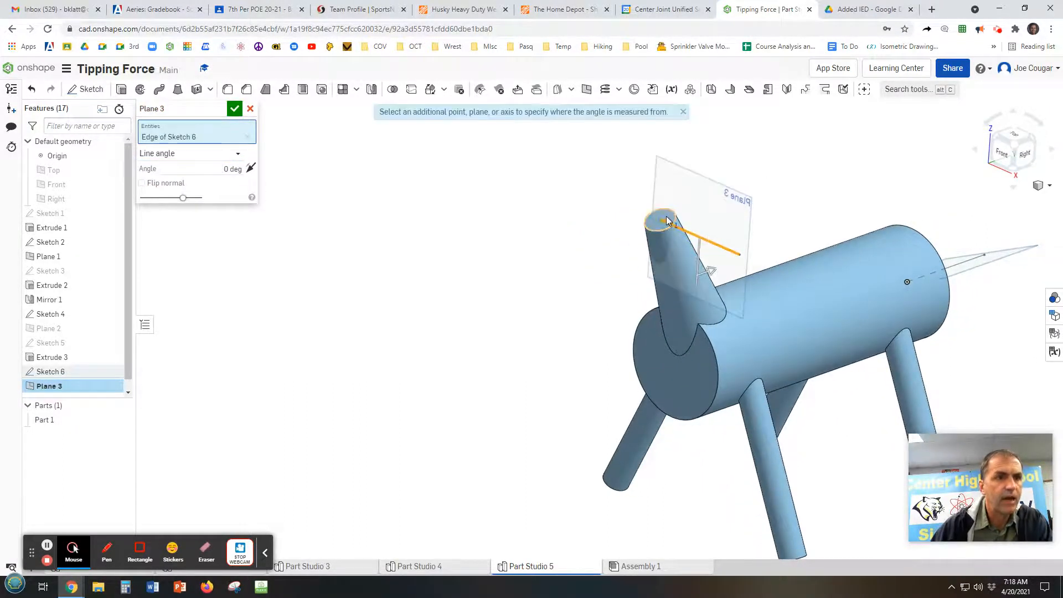
click(667, 221)
right_drag(809, 224, 775, 214)
drag(594, 258, 675, 265)
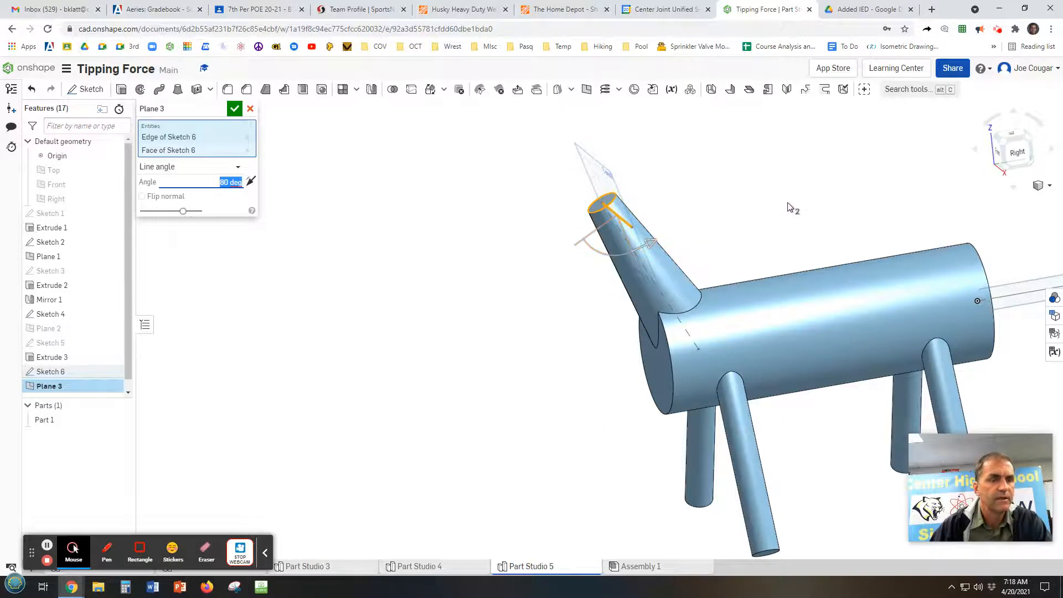
right_drag(792, 209, 709, 241)
click(235, 109)
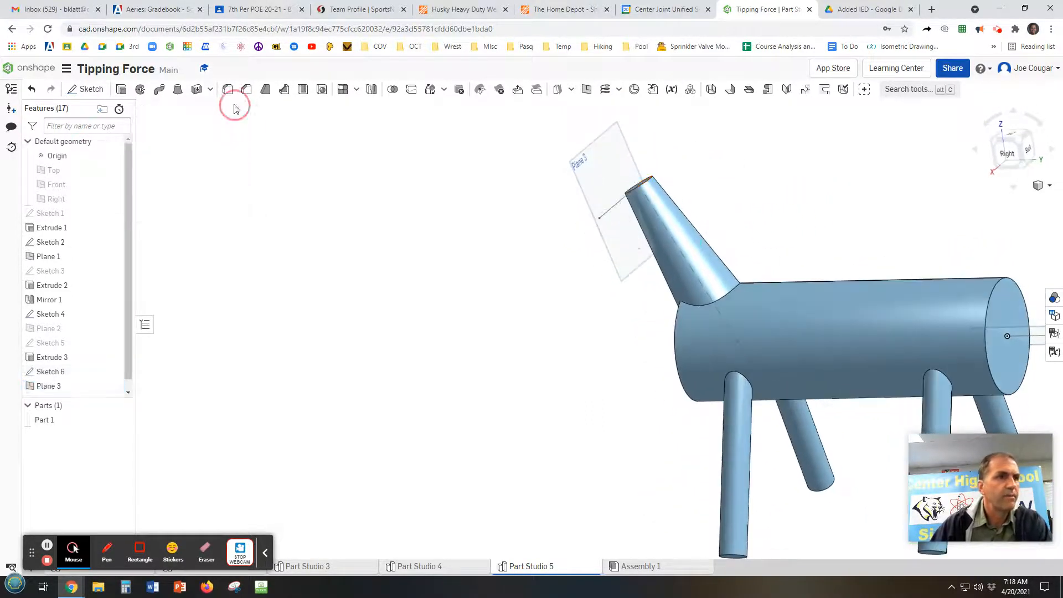
Create a reference plane offset 0.73 in from the angled plane, toward the rear of the body
mouse_move(467, 282)
right_down()
mouse_move(483, 280)
mouse_move(472, 293)
right_up()
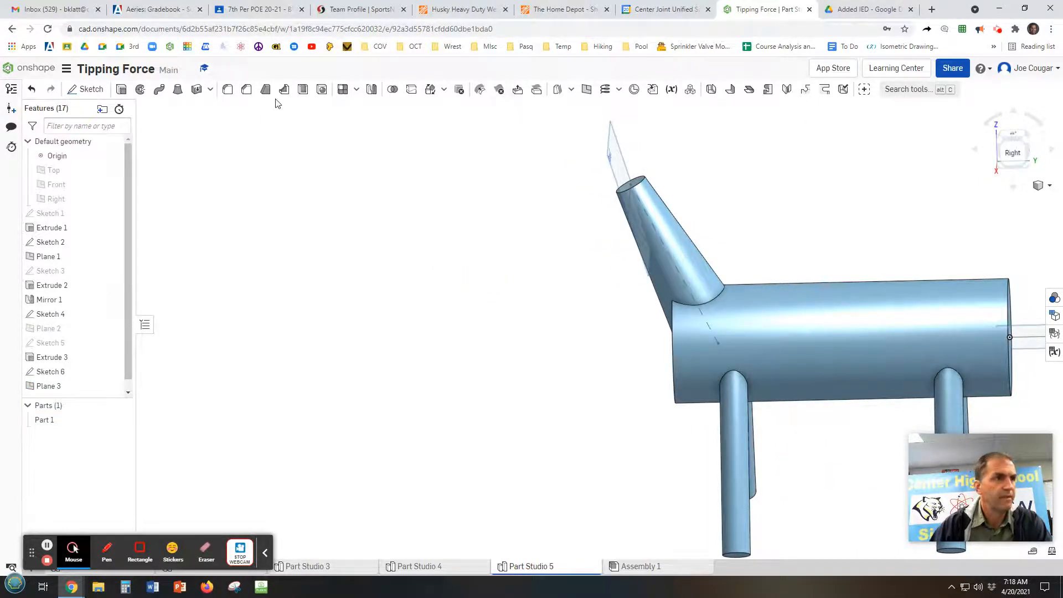
click(586, 91)
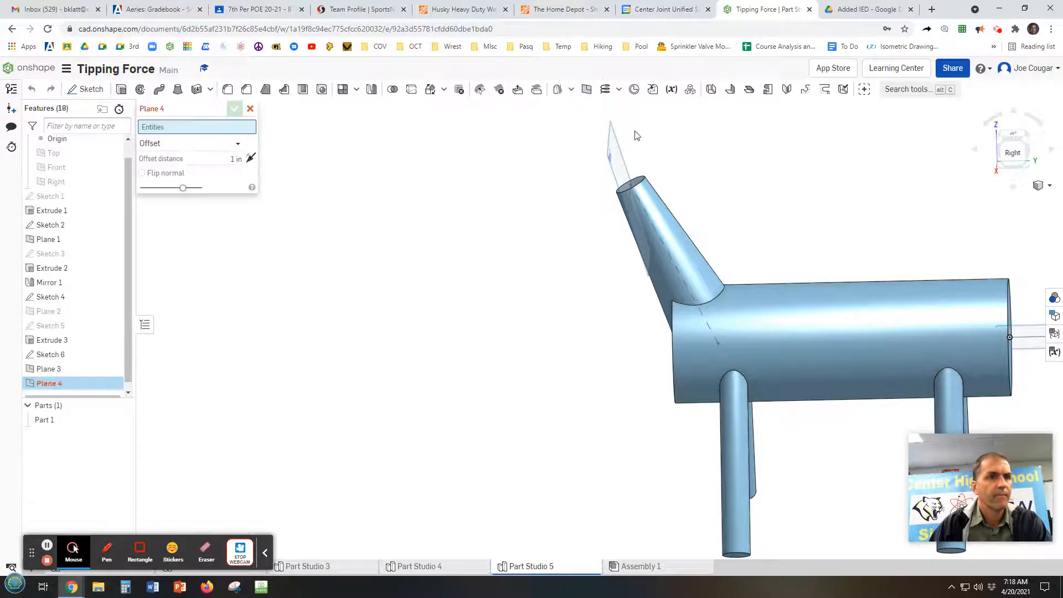
click(611, 173)
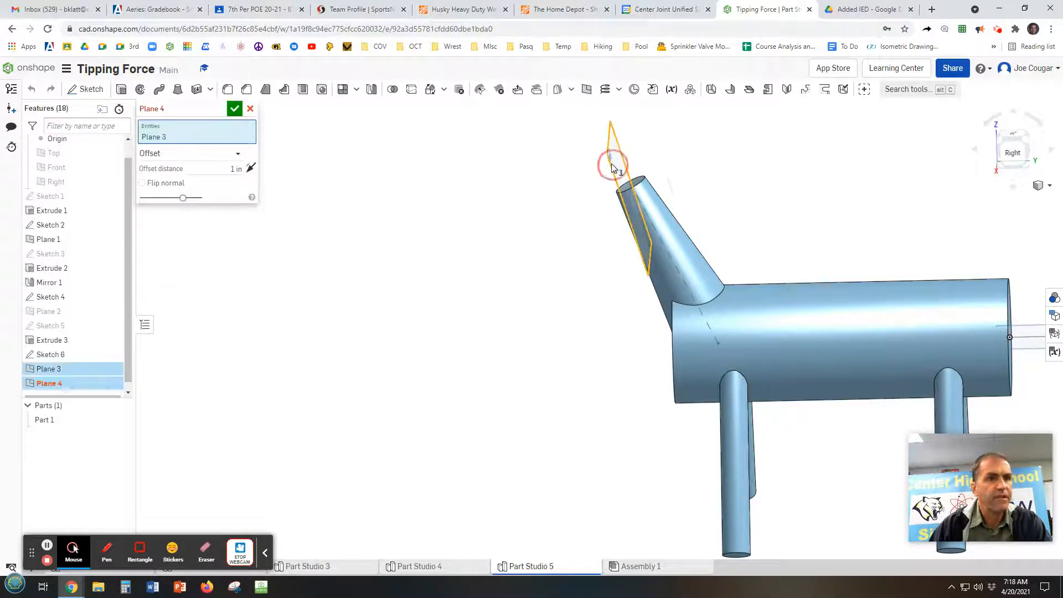
mouse_move(702, 182)
mouse_down()
mouse_move(678, 182)
mouse_move(690, 185)
mouse_up()
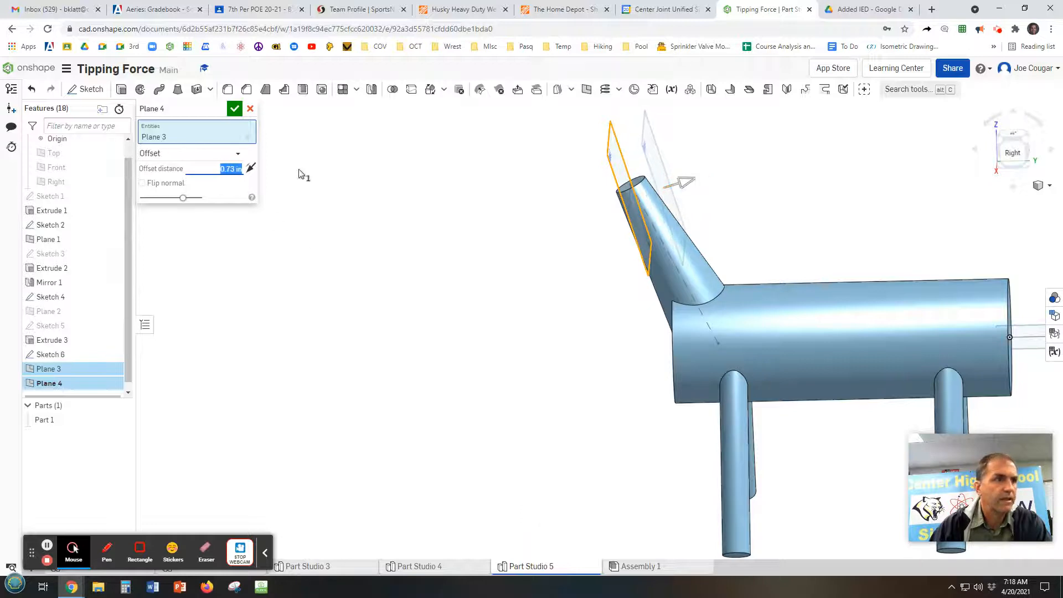
click(235, 109)
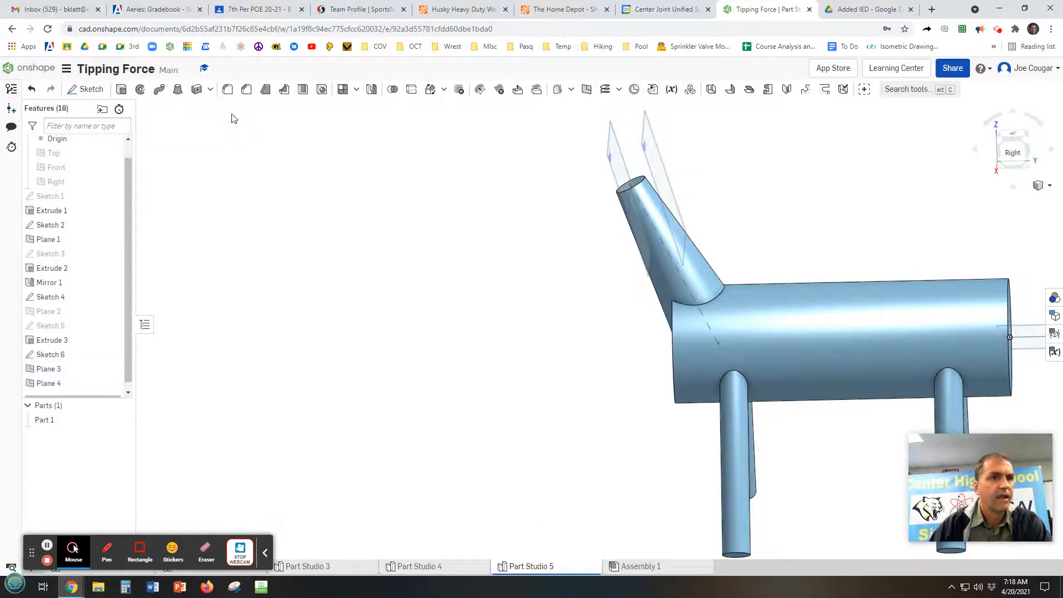
Start a sketch on the offset plane behind the neck's top, viewed face-on
right_drag(695, 174, 672, 178)
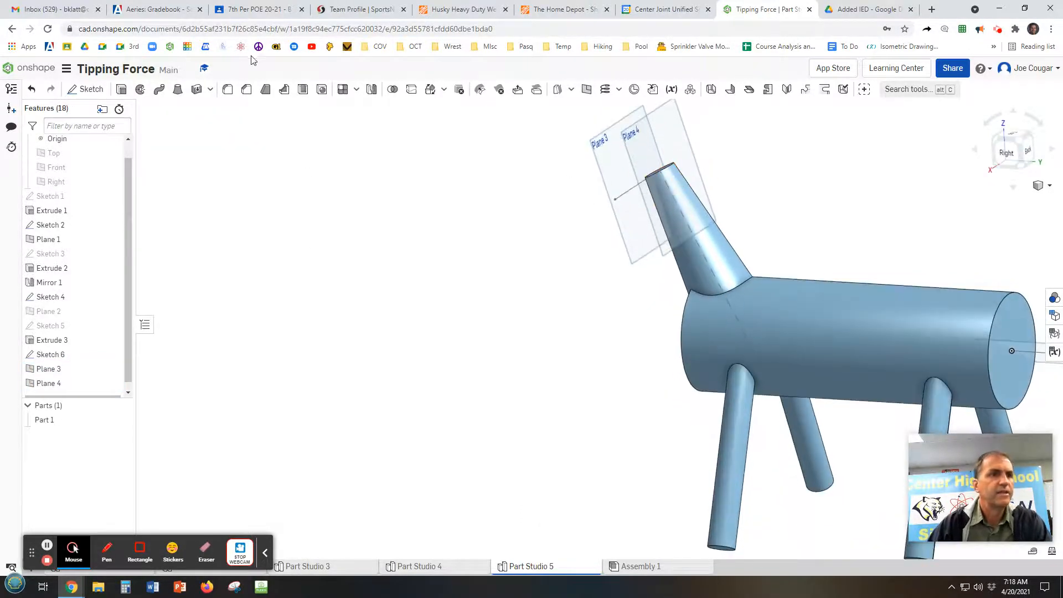
click(85, 89)
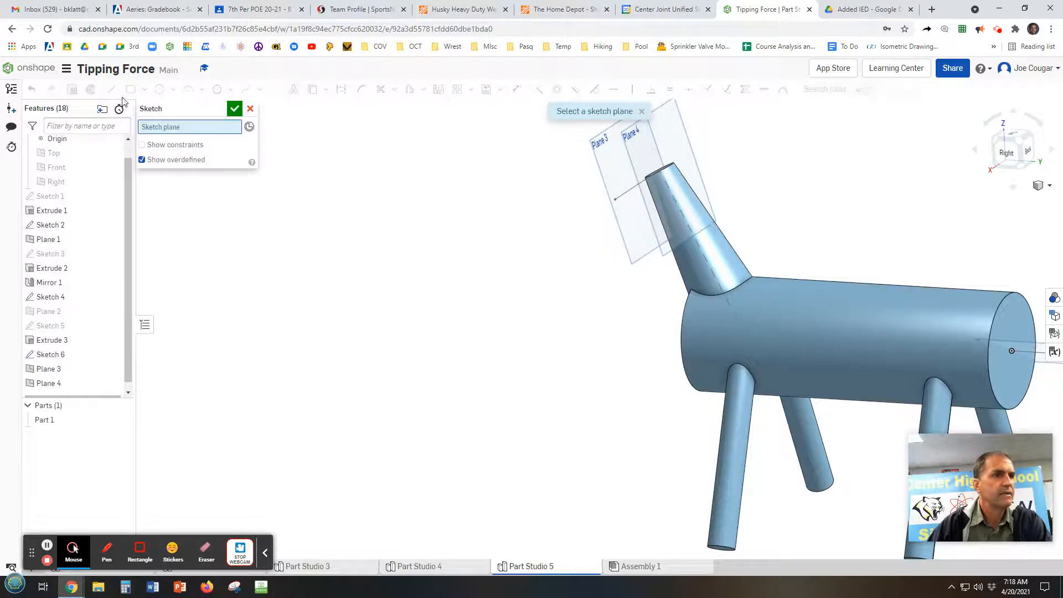
click(686, 130)
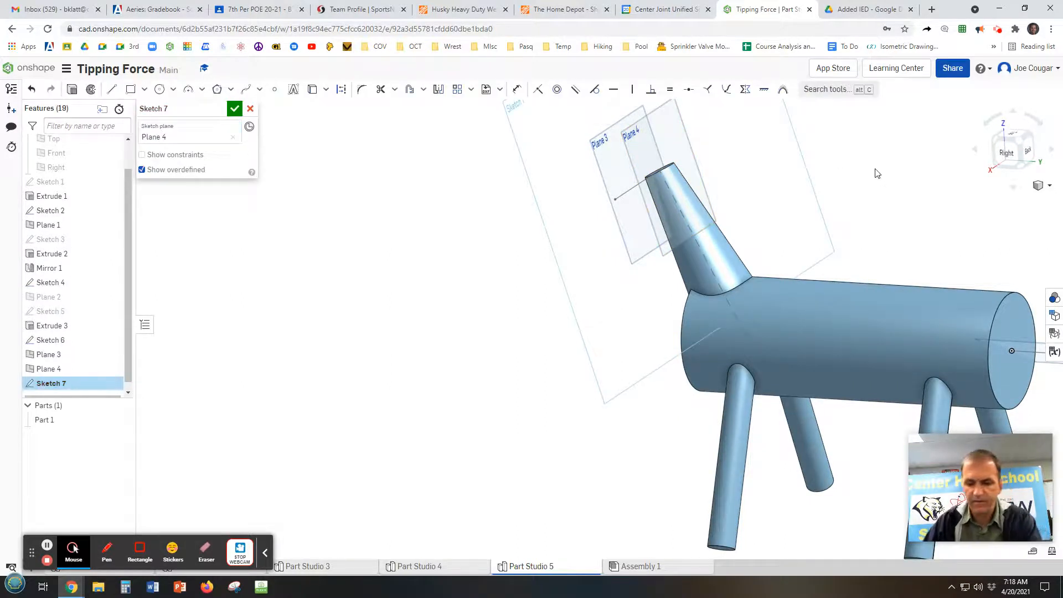
key(n)
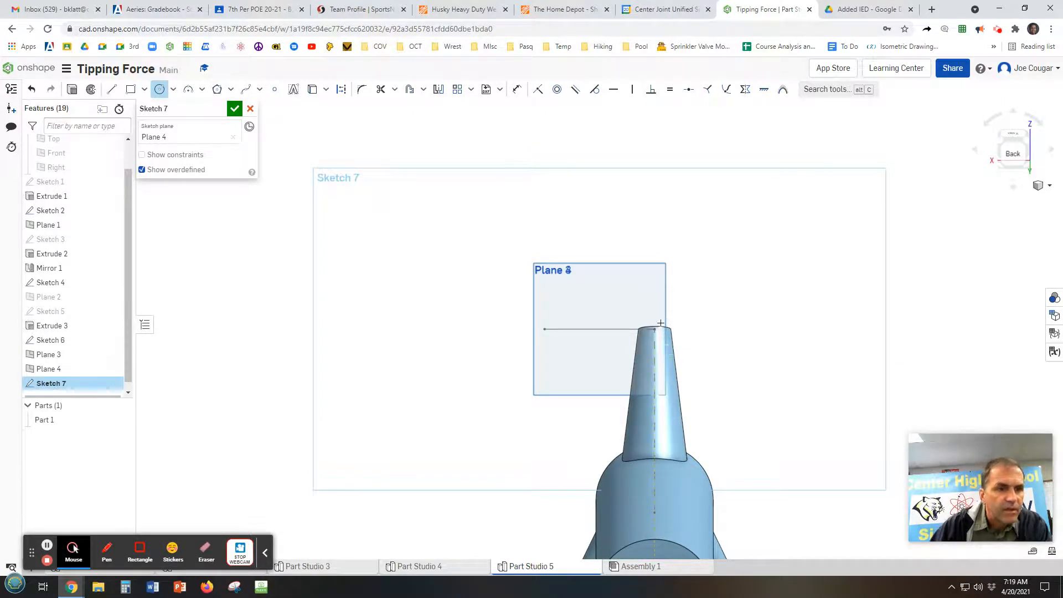
scroll(660, 323, up, 6)
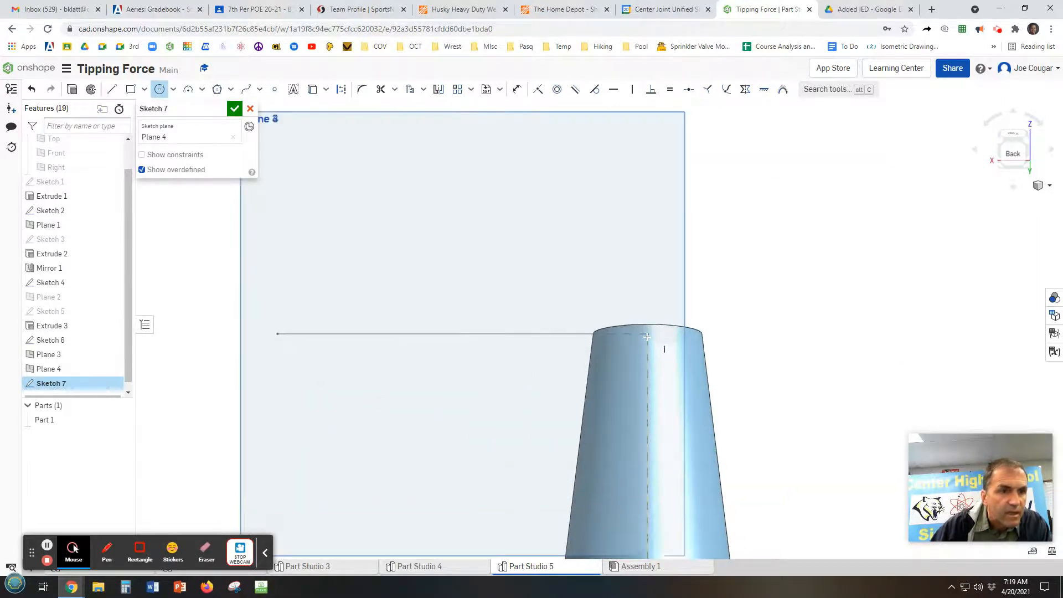
click(647, 332)
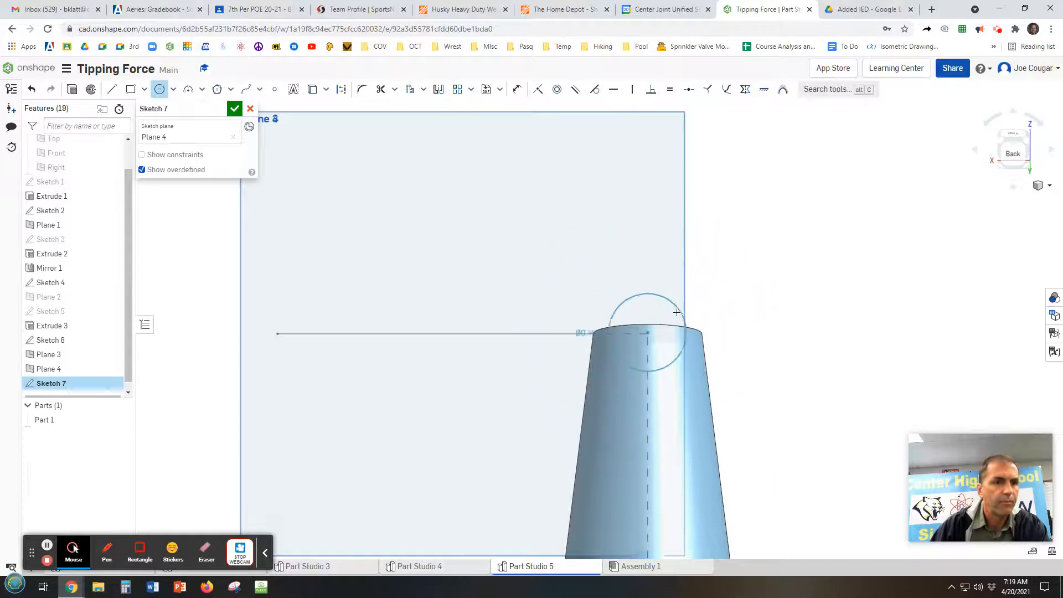
click(738, 297)
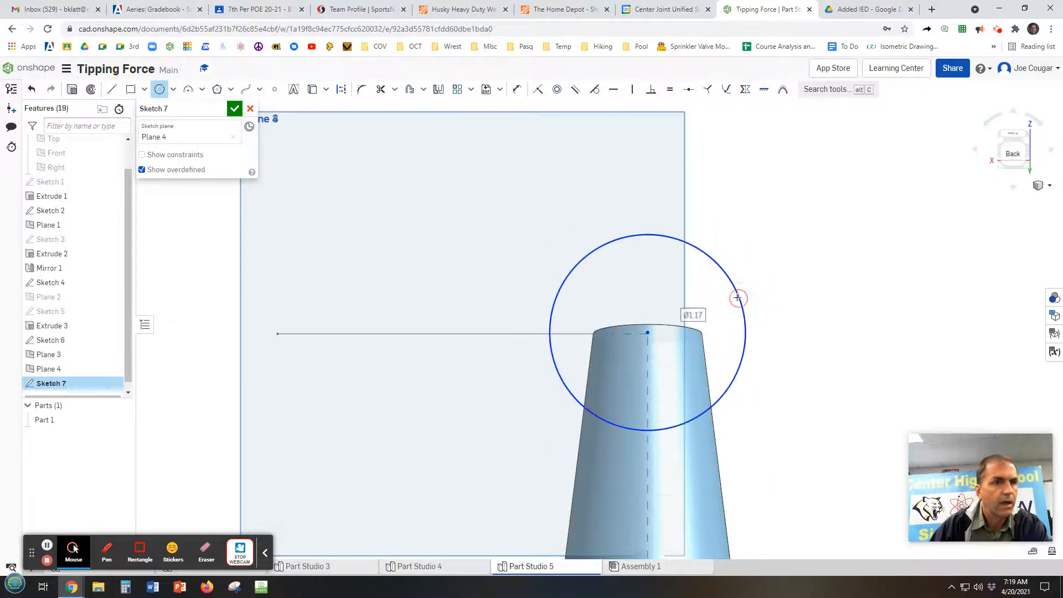
click(33, 93)
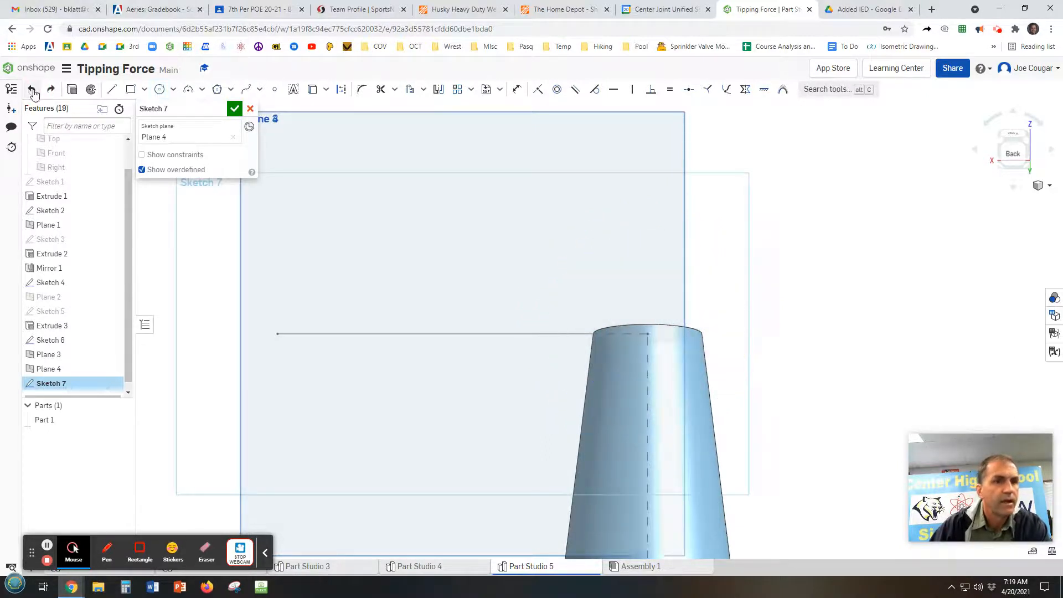
Sketch a head circle about 1.49 in in diameter on the offset plane, centred slightly above the neck's top and in line with its axis
click(159, 89)
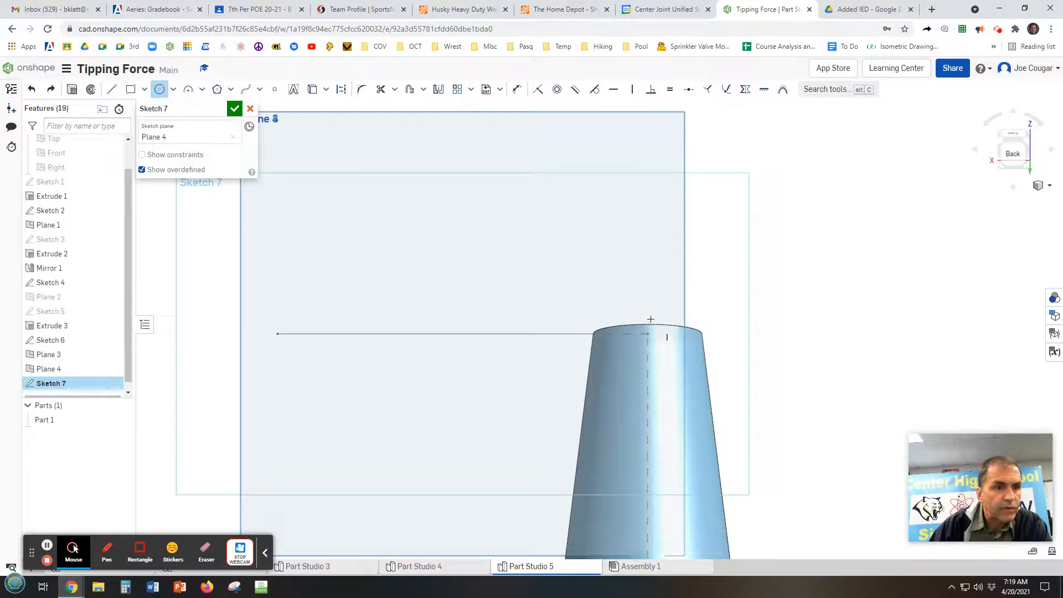
click(646, 293)
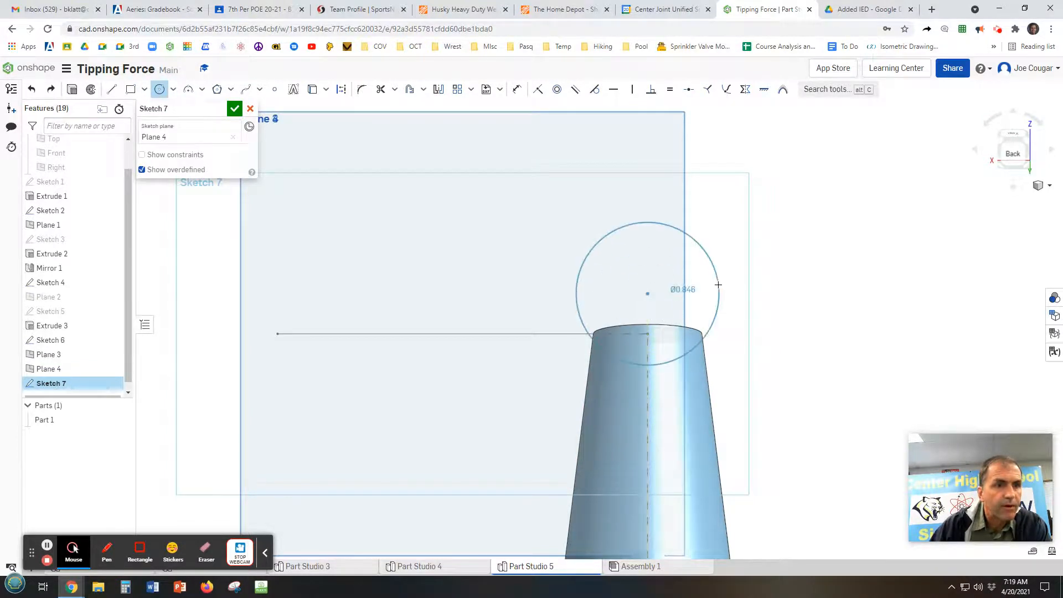
click(772, 286)
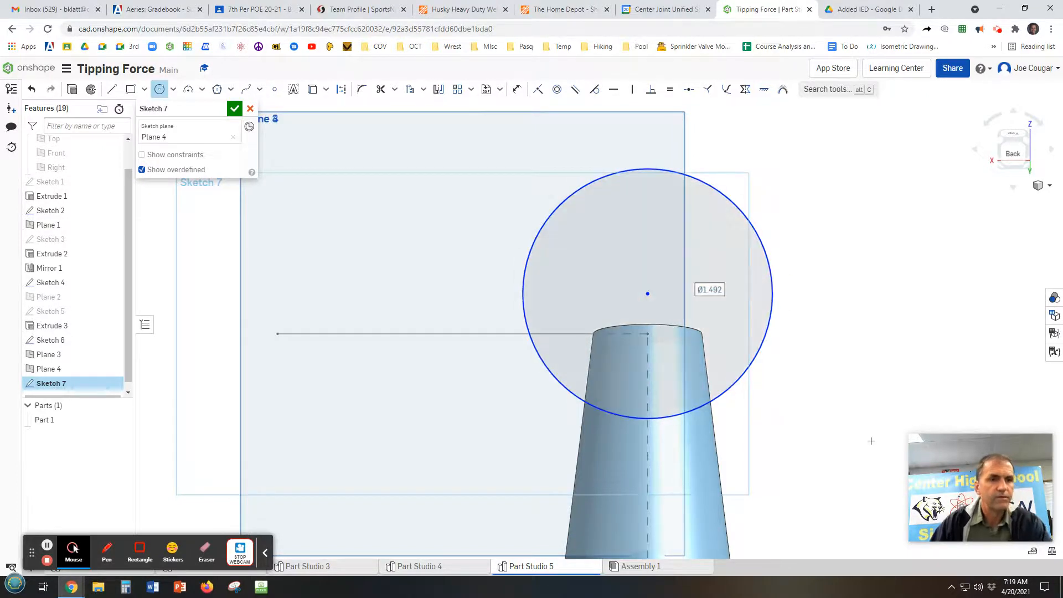
mouse_move(588, 500)
right_down()
mouse_move(635, 490)
mouse_move(686, 501)
right_up()
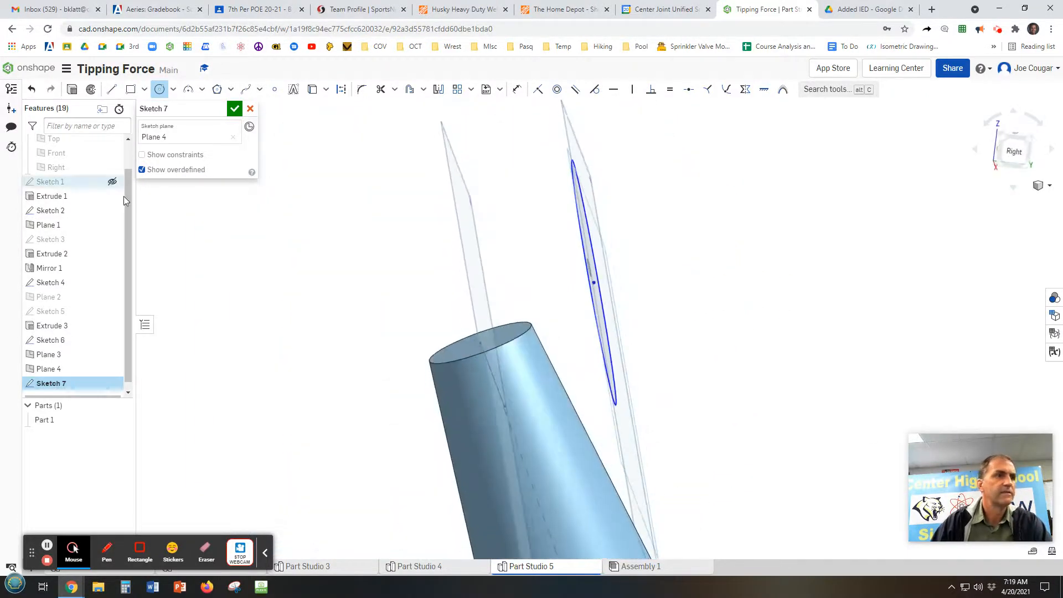
click(234, 112)
Extrude the head circle about 2.99 in forward over the neck's top, adding it to the existing part
scroll(486, 239, down, 3)
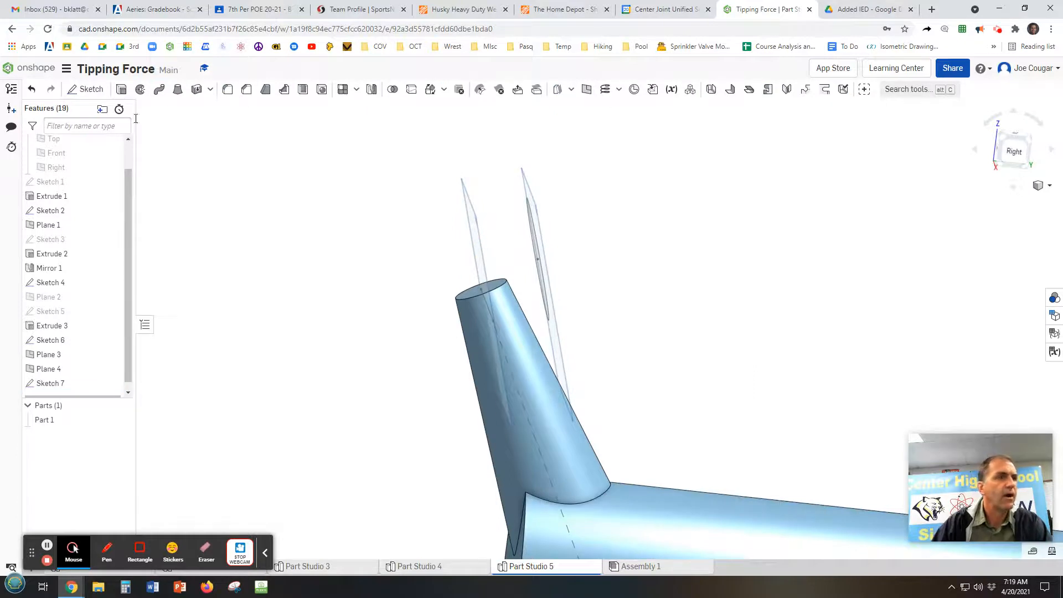
click(121, 90)
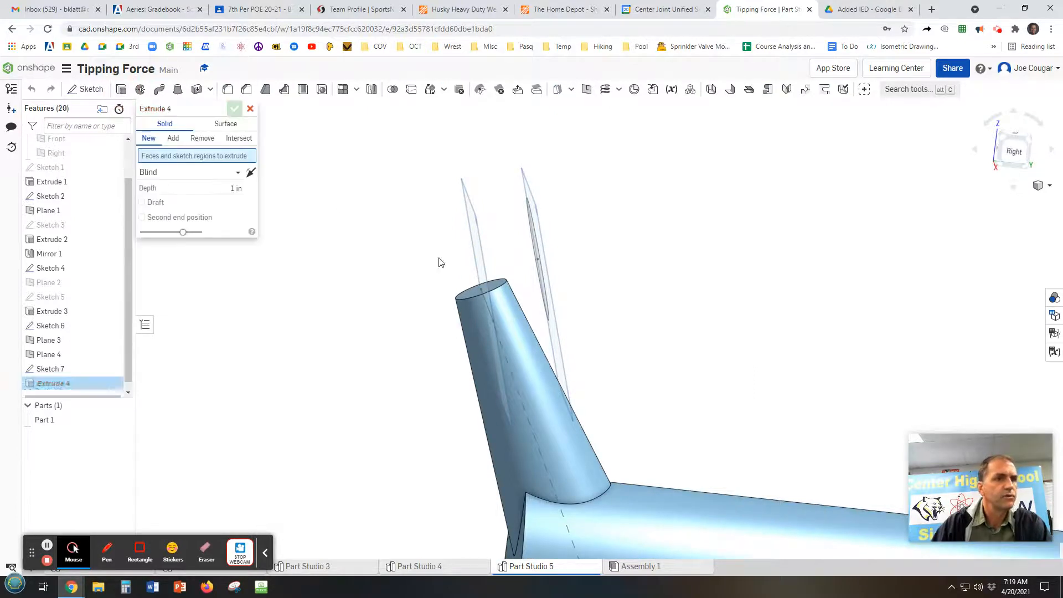
click(538, 278)
drag(644, 241, 315, 298)
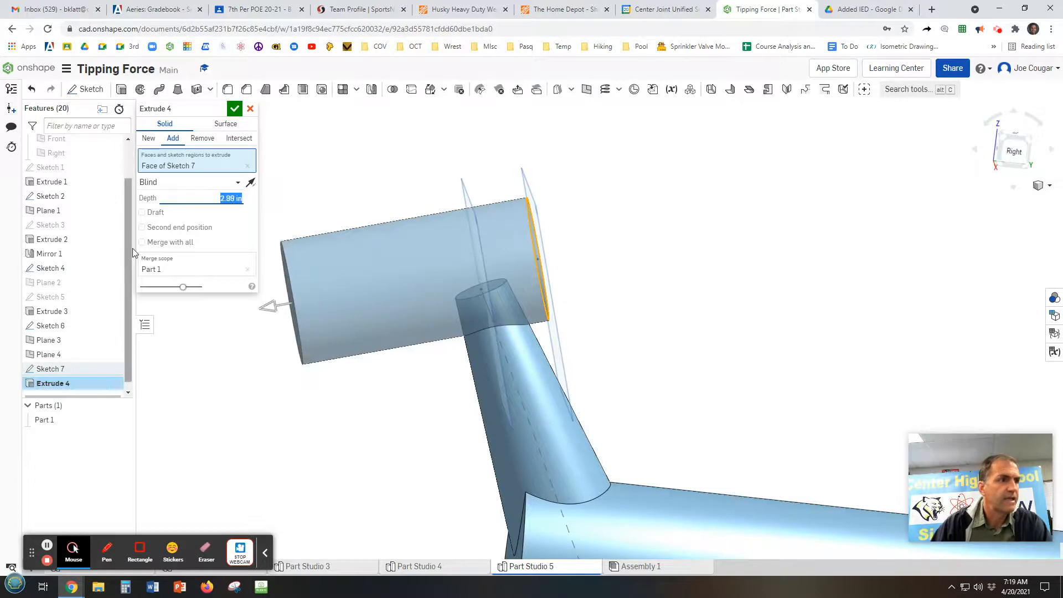
Apply a 6-degree draft to the head extrusion so it narrows toward the snout, and finish the feature
click(144, 215)
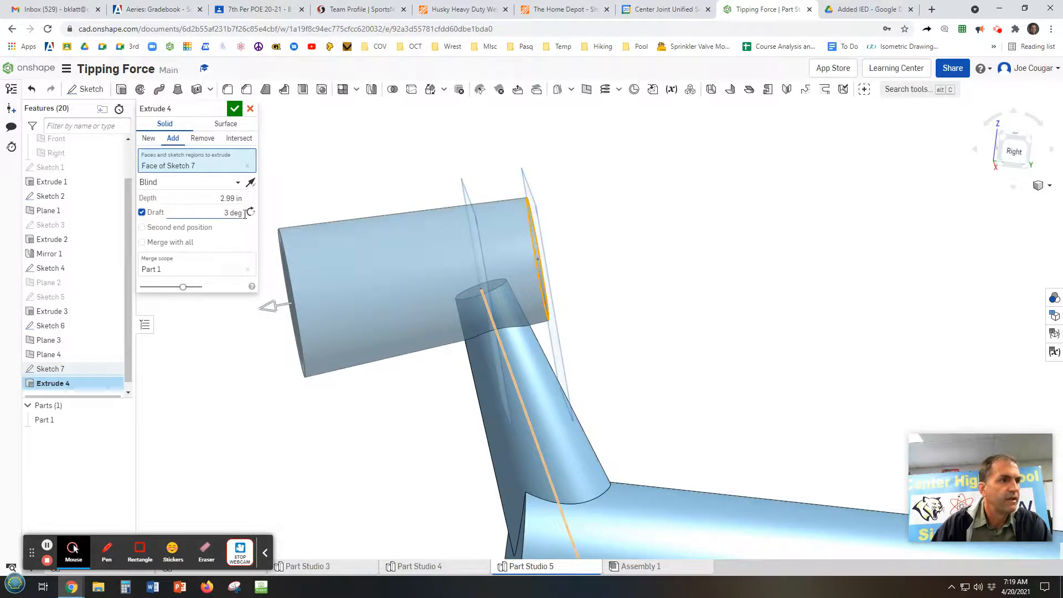
click(251, 213)
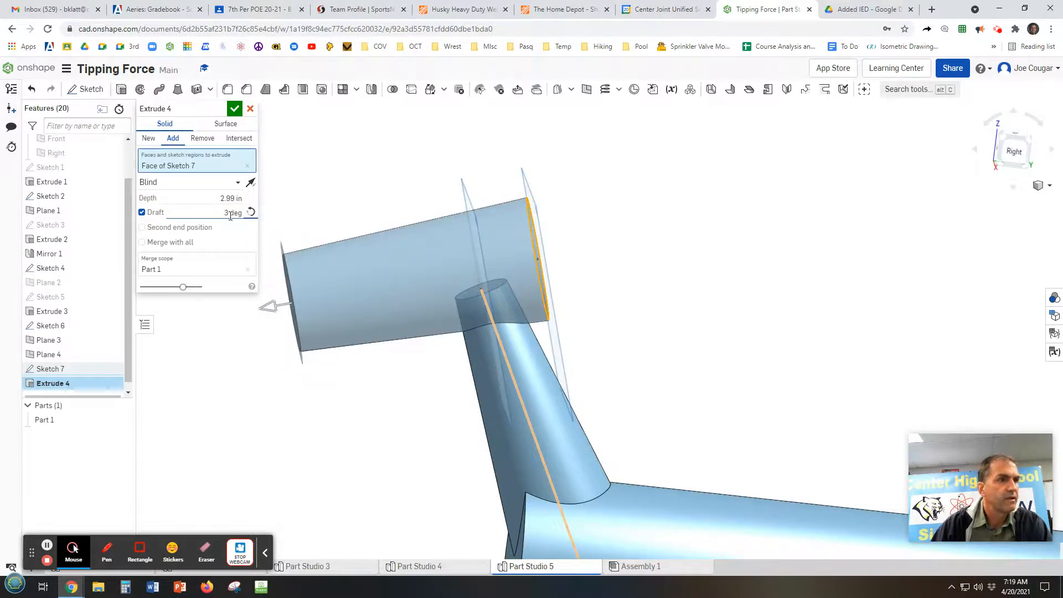
click(231, 215)
scroll(233, 215, down, 2)
scroll(235, 215, up, 4)
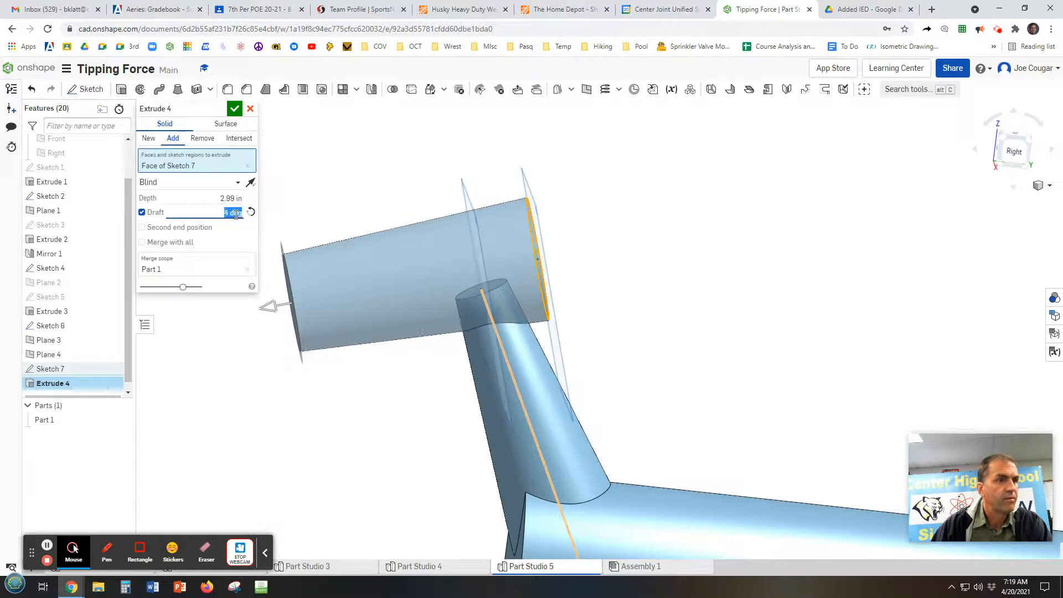
scroll(237, 214, up, 1)
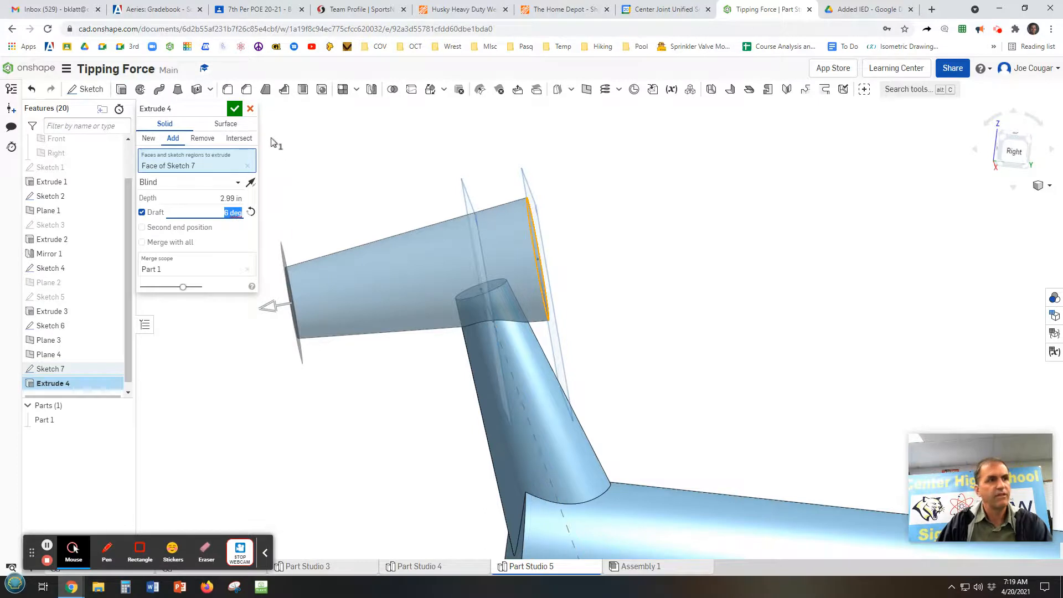
click(234, 109)
Edit the head sketch and enlarge its circle freehand to make the whole head thicker
scroll(668, 278, down, 5)
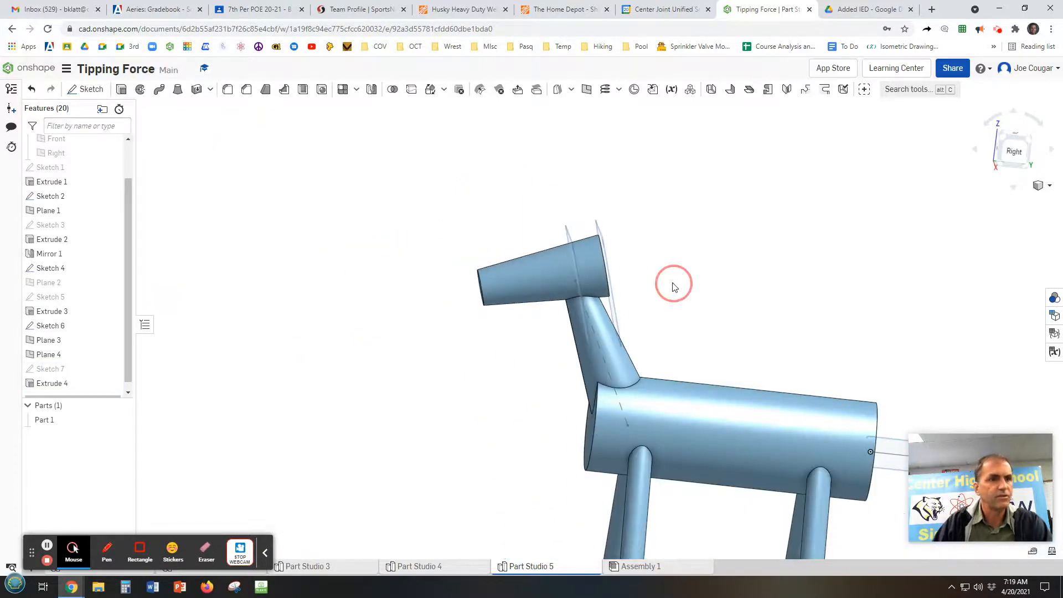
right_drag(673, 286, 647, 288)
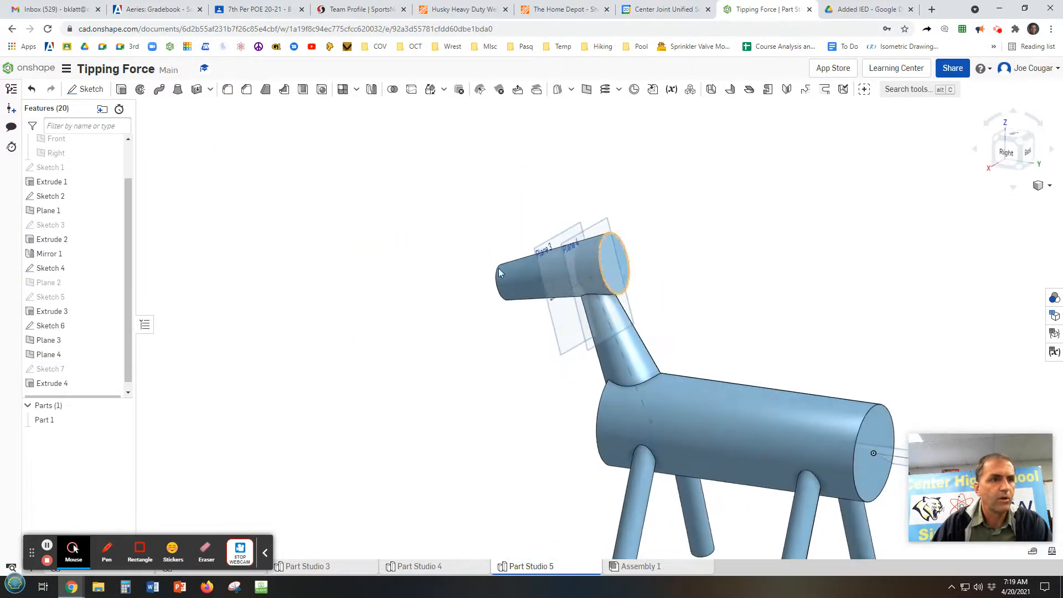
double_click(48, 369)
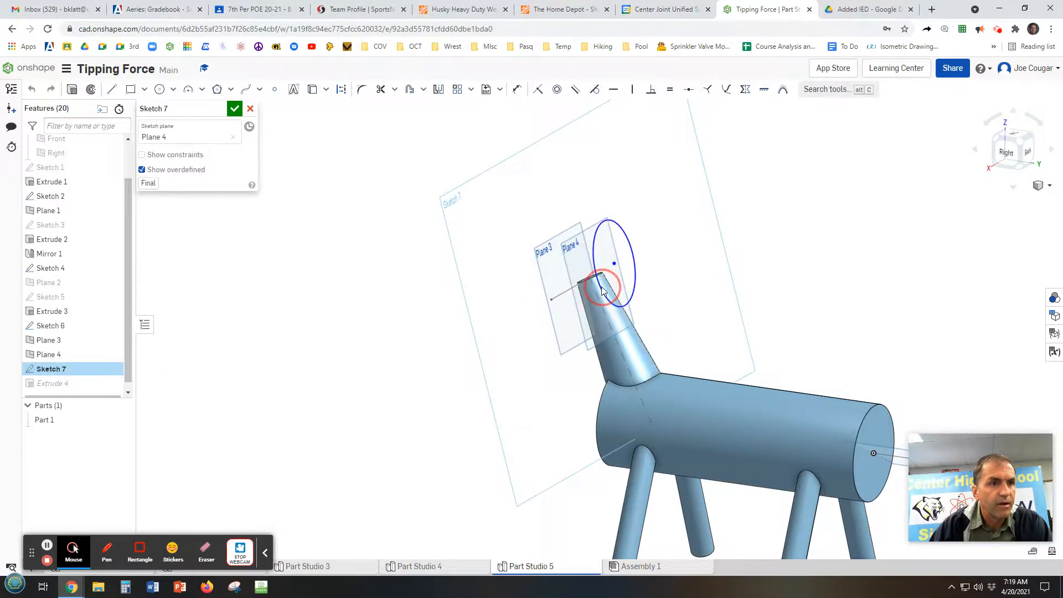
click(234, 111)
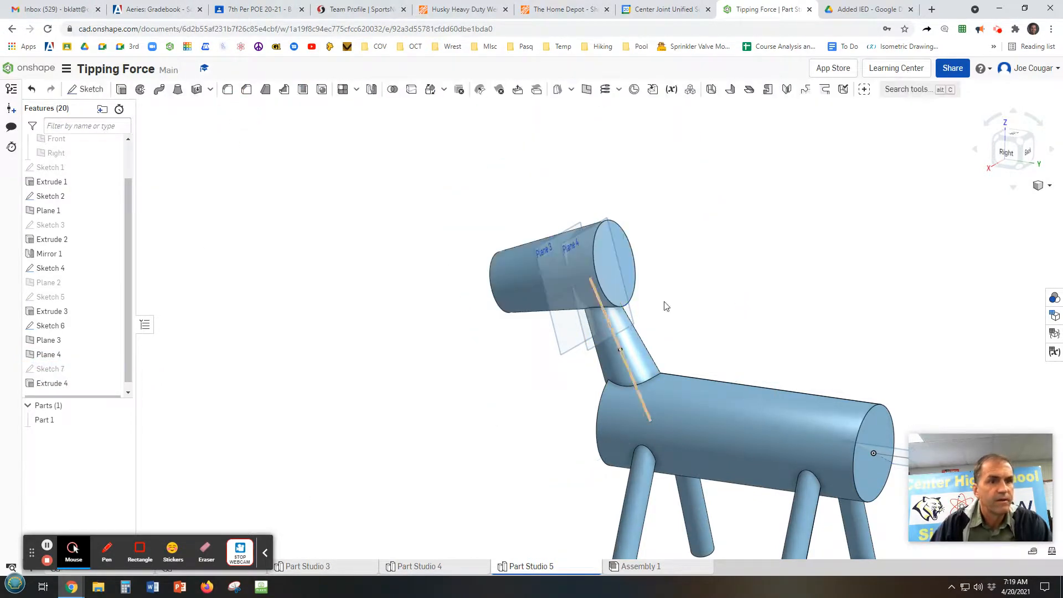
middle_drag(781, 306, 622, 221)
right_drag(691, 233, 646, 251)
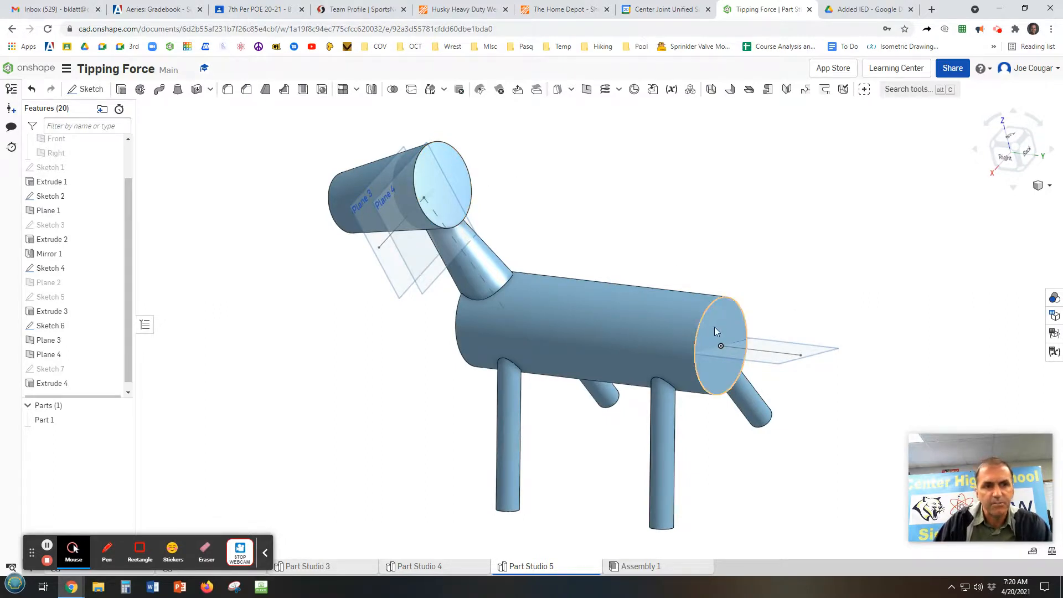
middle_drag(813, 312, 790, 275)
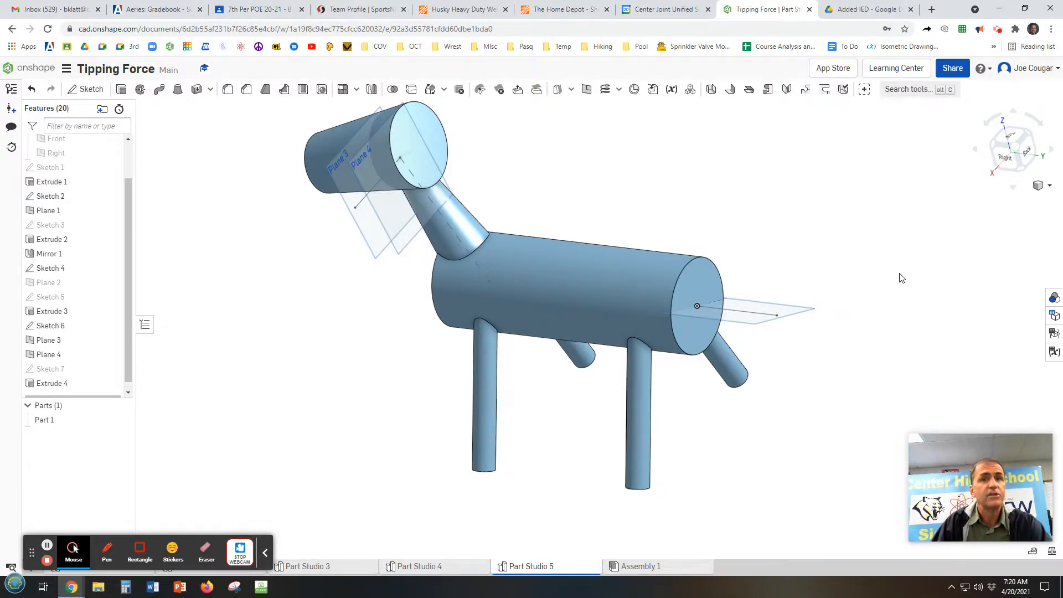
right_drag(901, 277, 947, 268)
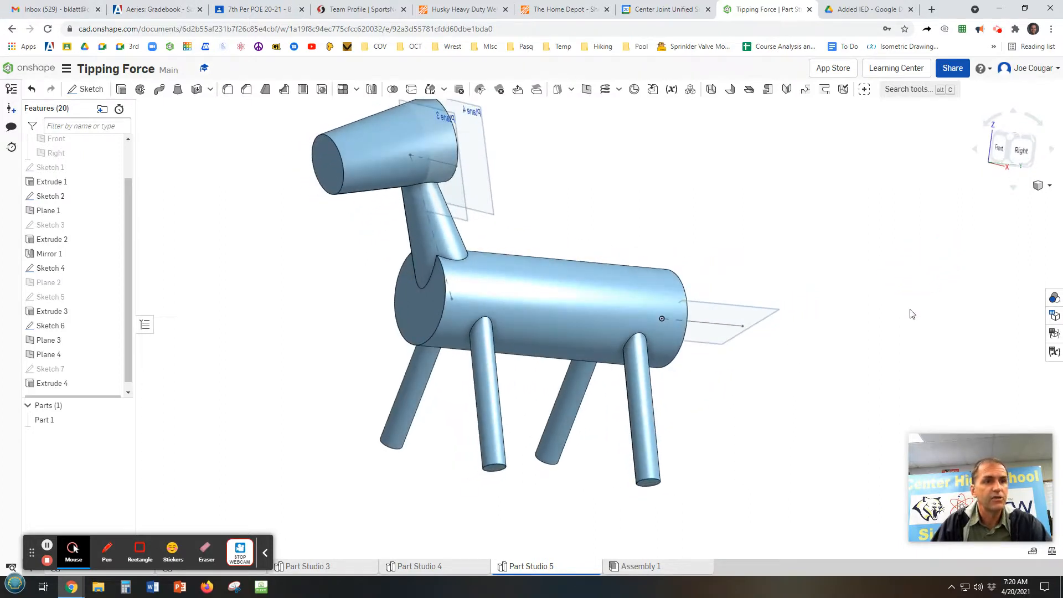
scroll(908, 311, down, 2)
middle_drag(908, 310, 857, 352)
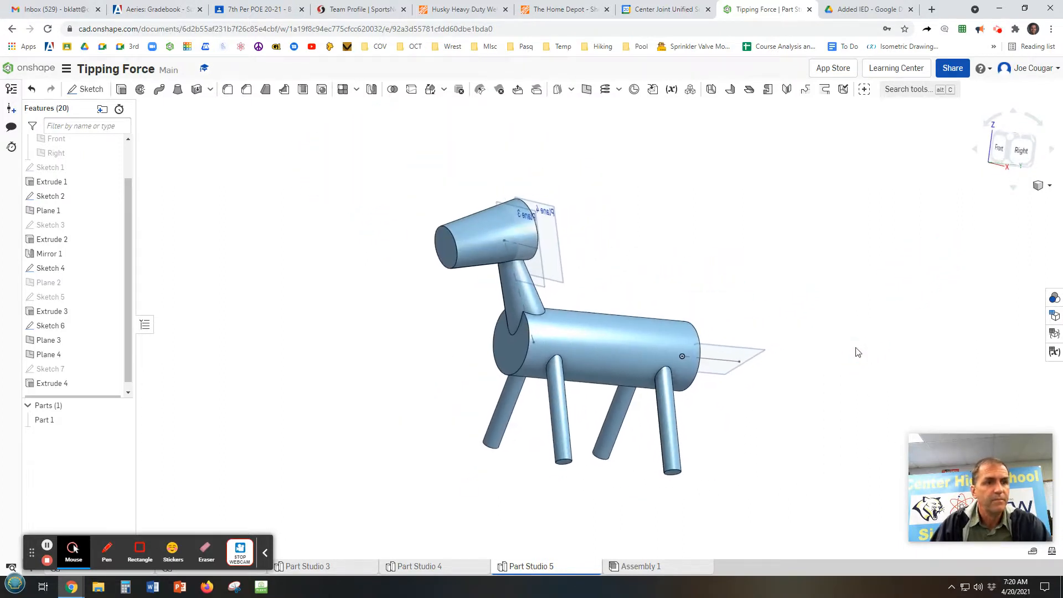